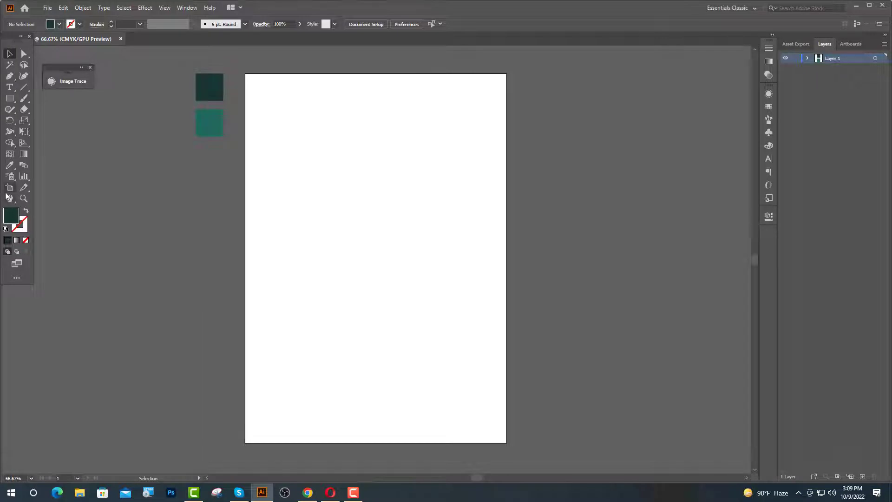
- Confirm the artboard is A4, 21 × 29.7 cm
{"action": "left_click", "coordinate": [9, 188]}
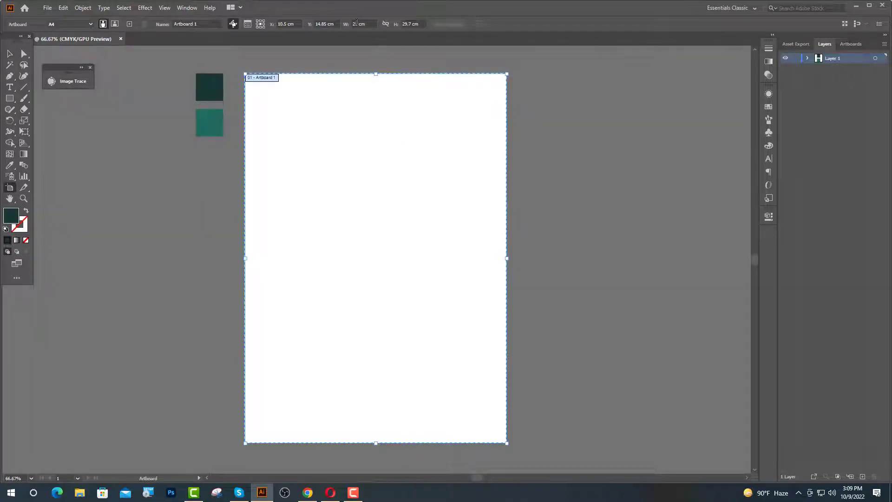
{"action": "left_click", "coordinate": [356, 23]}
{"action": "left_click", "coordinate": [411, 24]}
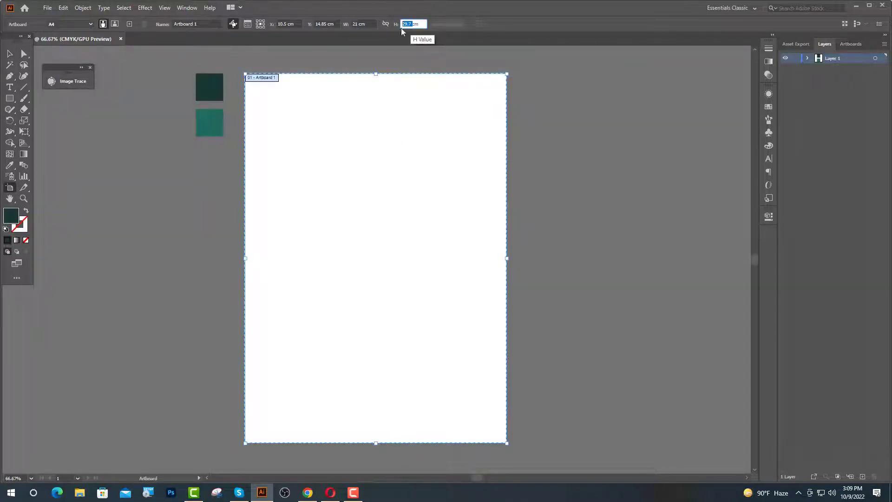
{"action": "key", "text": "Escape"}
{"action": "scroll", "coordinate": [168, 188], "scroll_direction": "up", "scroll_amount": 2}
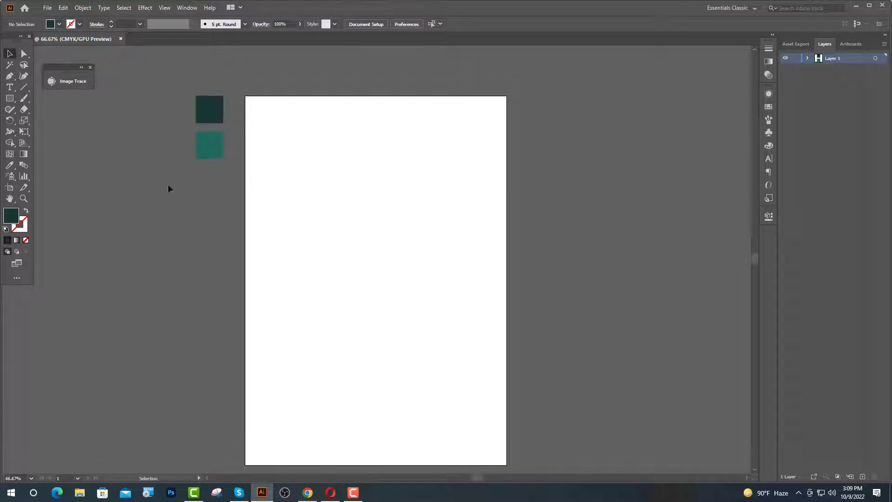
- Save the dark and lighter teal sample squares as a new colour group in Swatches
{"action": "left_click_drag", "start_coordinate": [156, 98], "coordinate": [230, 165]}
{"action": "left_click", "coordinate": [768, 106]}
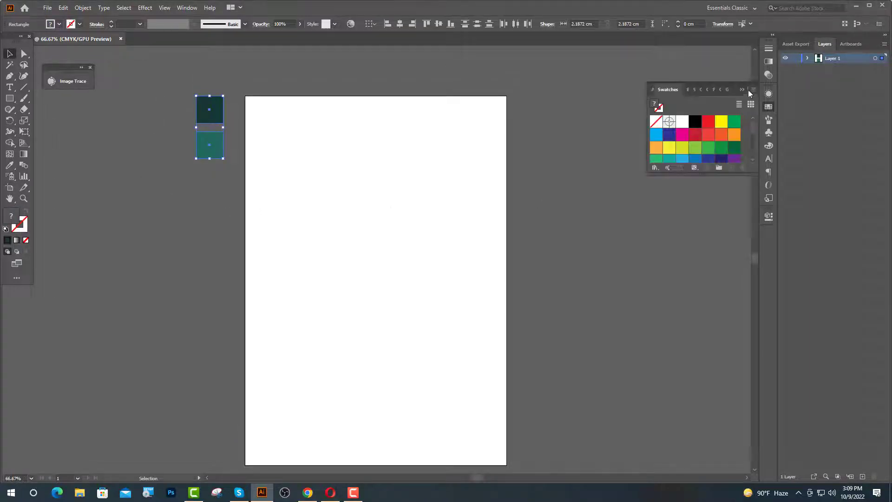
{"action": "left_click", "coordinate": [754, 89]}
{"action": "left_click", "coordinate": [796, 102]}
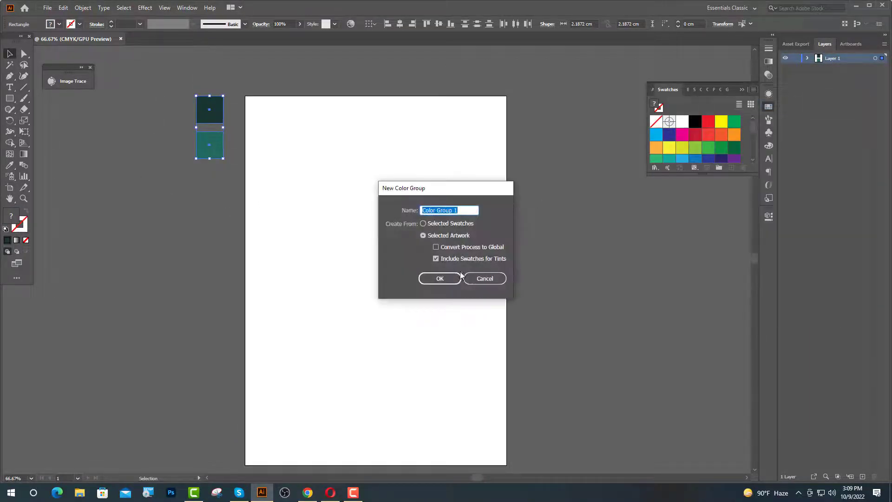
{"action": "left_click", "coordinate": [440, 278]}
{"action": "left_click", "coordinate": [581, 209]}
{"action": "scroll", "coordinate": [581, 210], "scroll_direction": "down", "scroll_amount": 1}
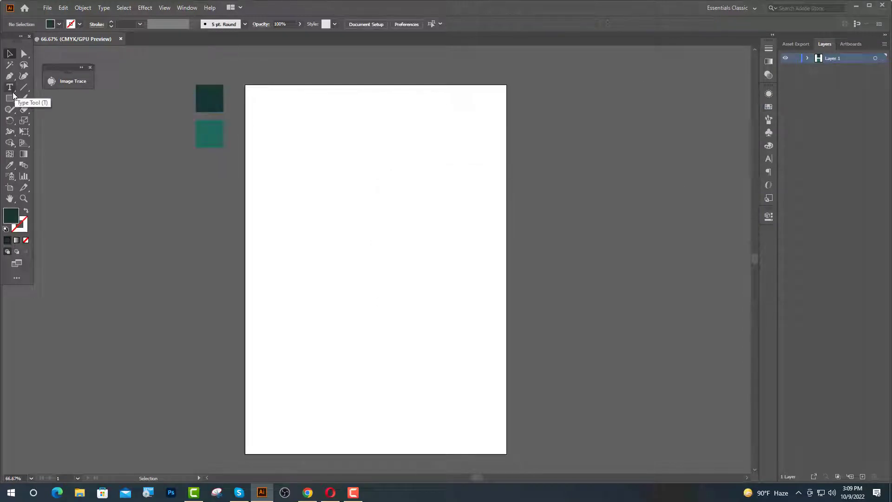
{"action": "left_click", "coordinate": [11, 98]}
- Draw a rectangle over the page top and place dubai-marina.jpg, scaled to page width
{"action": "left_click_drag", "start_coordinate": [245, 85], "coordinate": [503, 274]}
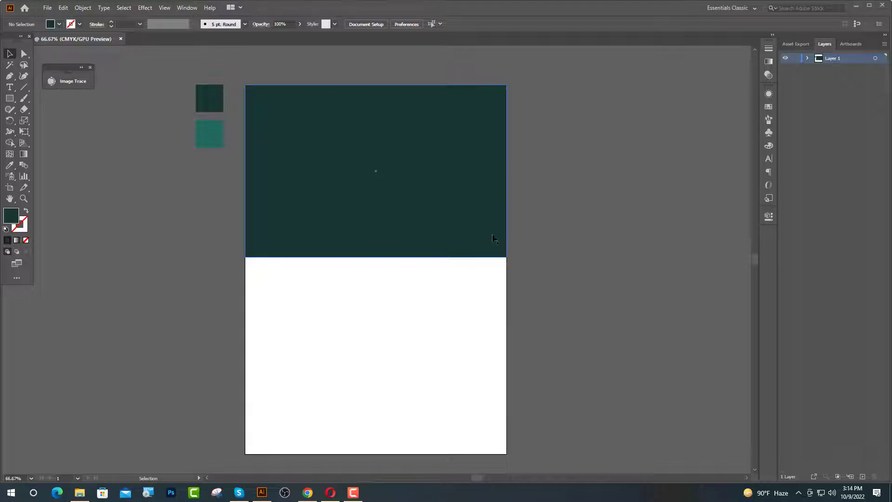
{"action": "left_click", "coordinate": [856, 6]}
{"action": "left_click", "coordinate": [850, 7]}
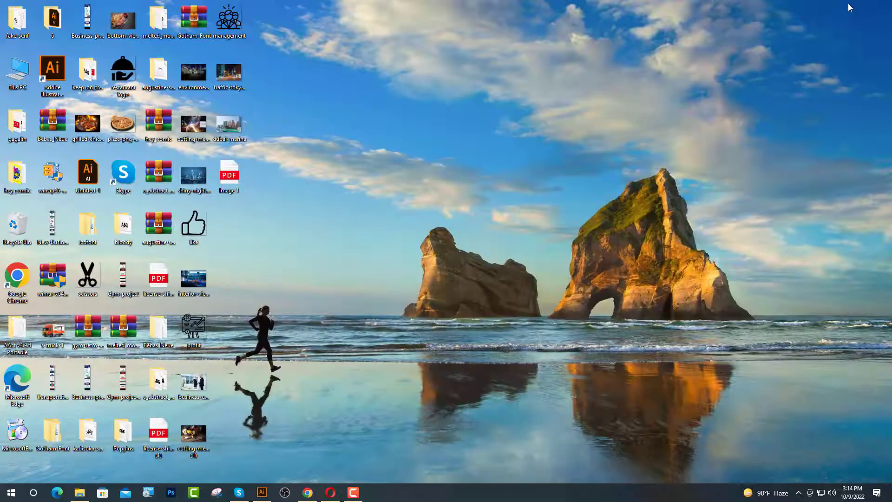
{"action": "left_click_drag", "start_coordinate": [255, 138], "coordinate": [305, 302]}
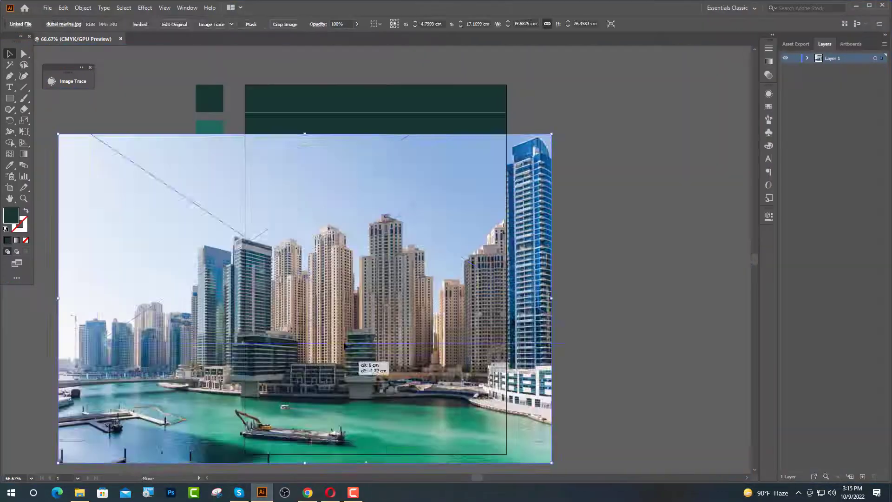
{"action": "left_click_drag", "start_coordinate": [300, 150], "coordinate": [399, 143]}
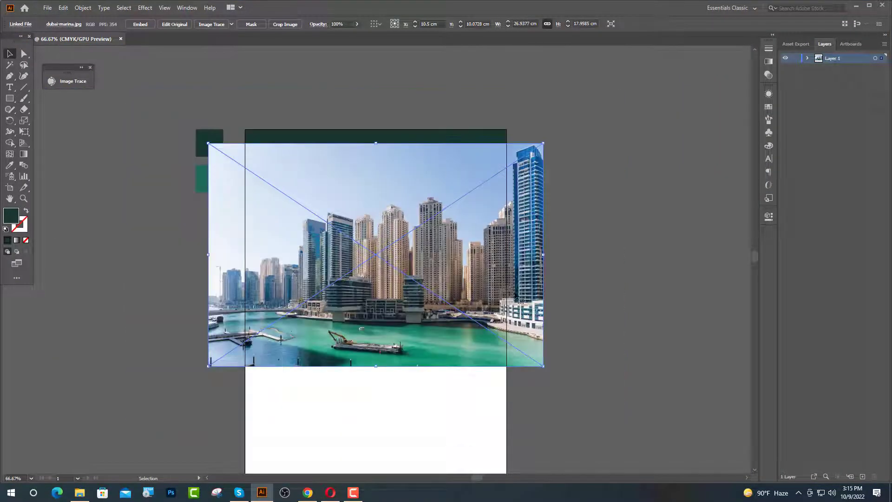
{"action": "left_click_drag", "start_coordinate": [526, 308], "coordinate": [526, 285]}
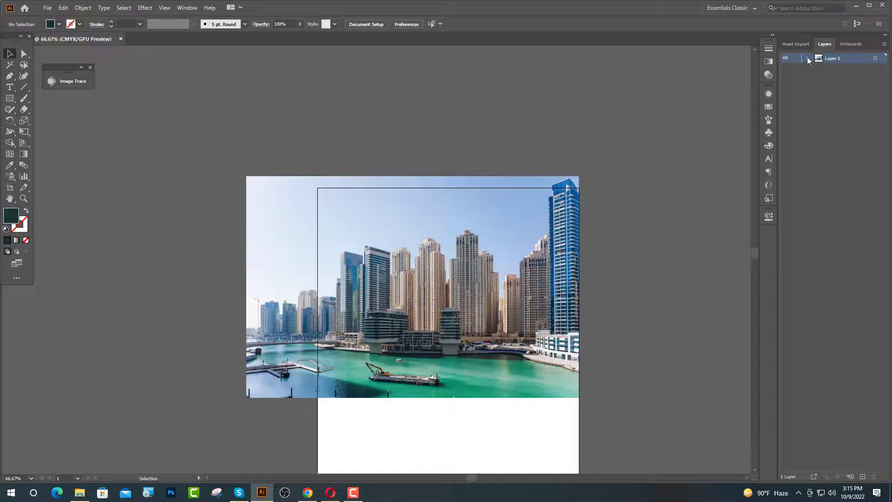
- Move the rectangle above the photo in Layers and clip the photo to it
{"action": "left_click", "coordinate": [809, 58]}
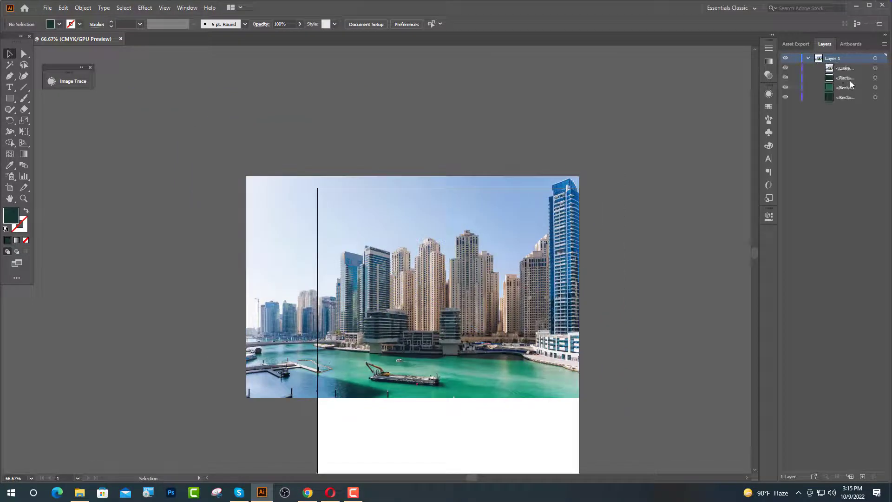
{"action": "left_click_drag", "start_coordinate": [843, 76], "coordinate": [843, 65]}
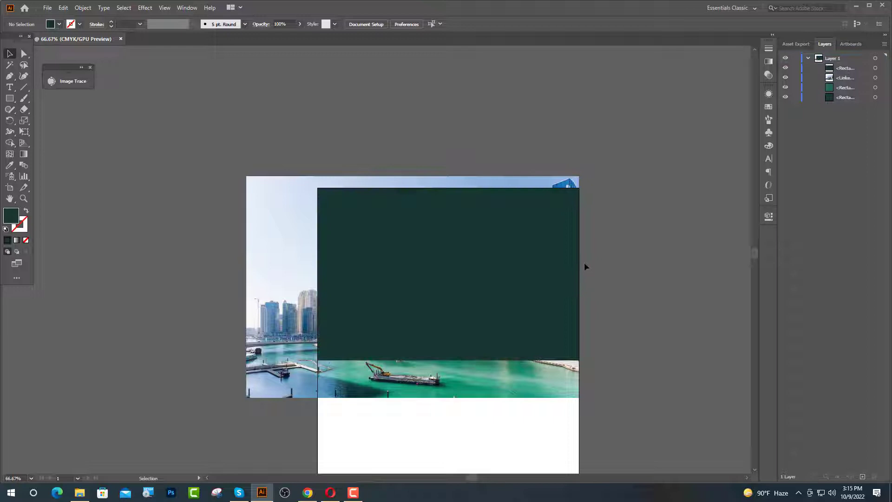
{"action": "left_click", "coordinate": [550, 382]}
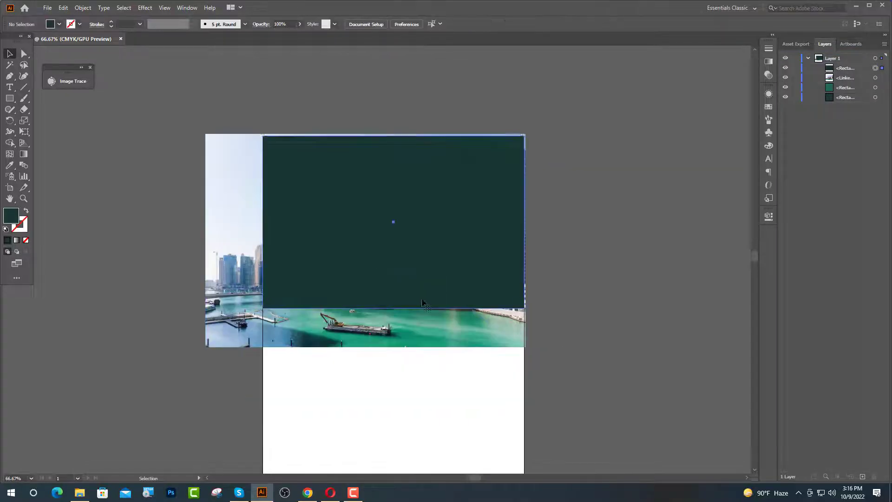
{"action": "left_click", "coordinate": [424, 301]}
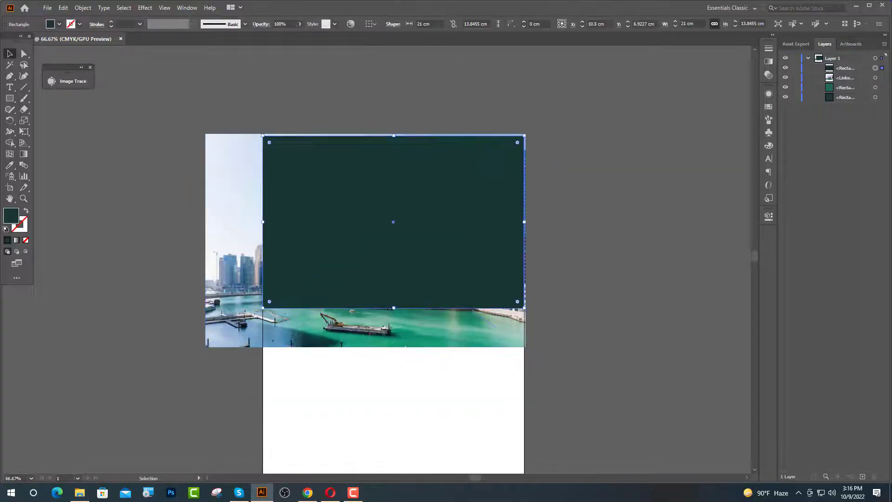
{"action": "left_click_drag", "start_coordinate": [394, 309], "coordinate": [395, 327]}
{"action": "left_click_drag", "start_coordinate": [470, 110], "coordinate": [543, 208]}
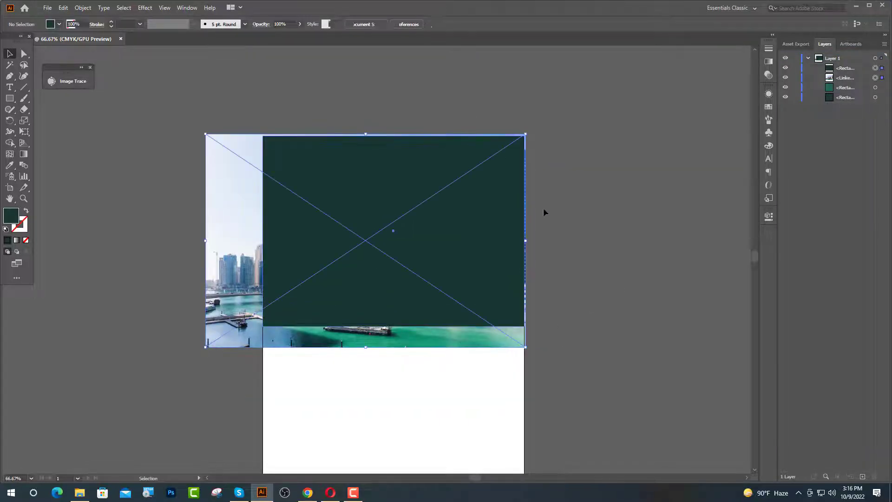
{"action": "right_click", "coordinate": [406, 226]}
{"action": "left_click", "coordinate": [447, 305]}
{"action": "key", "text": "ctrl+1"}
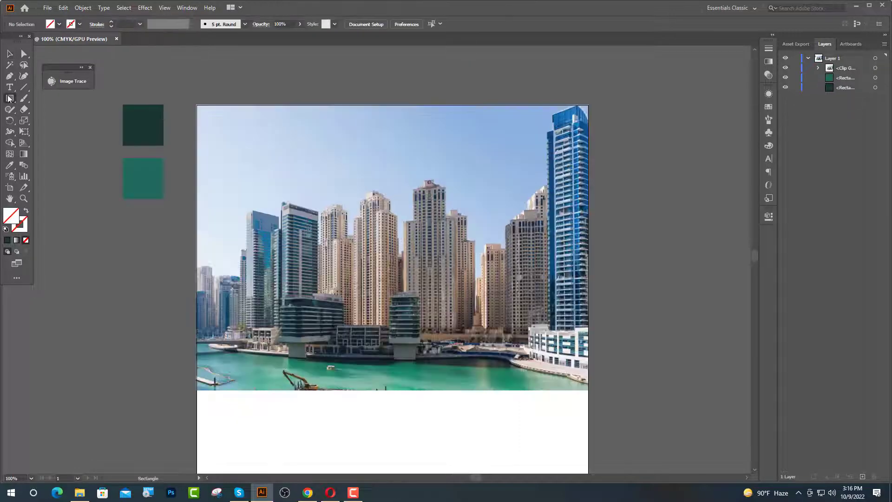
- Draw a tall rounded rectangle and fill it with the dark teal sample colour
{"action": "left_click_drag", "start_coordinate": [9, 98], "coordinate": [70, 110]}
{"action": "left_click_drag", "start_coordinate": [508, 77], "coordinate": [596, 332]}
{"action": "key", "text": "v"}
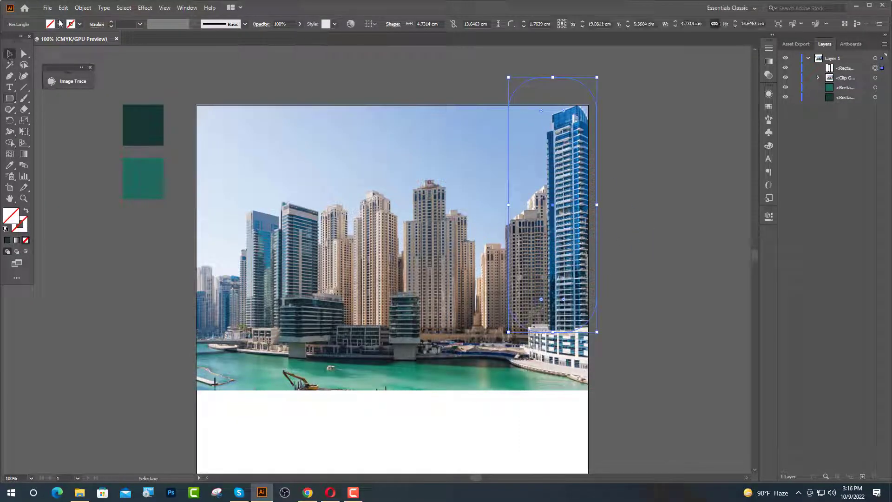
{"action": "left_click", "coordinate": [9, 166]}
{"action": "left_click", "coordinate": [142, 122]}
{"action": "key", "text": "v"}
{"action": "left_click", "coordinate": [631, 132]}
- Rotate the bar diagonally and position it over the photo's top-right corner
{"action": "left_click", "coordinate": [579, 133]}
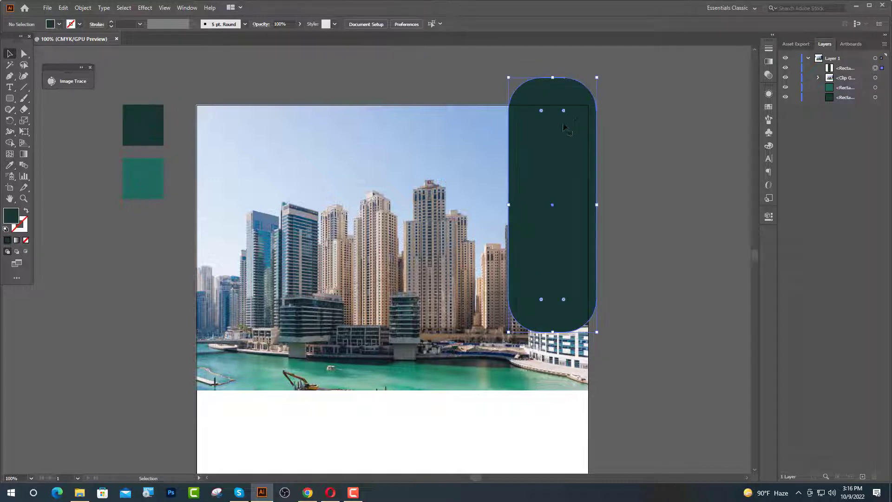
{"action": "left_click_drag", "start_coordinate": [568, 183], "coordinate": [655, 185]}
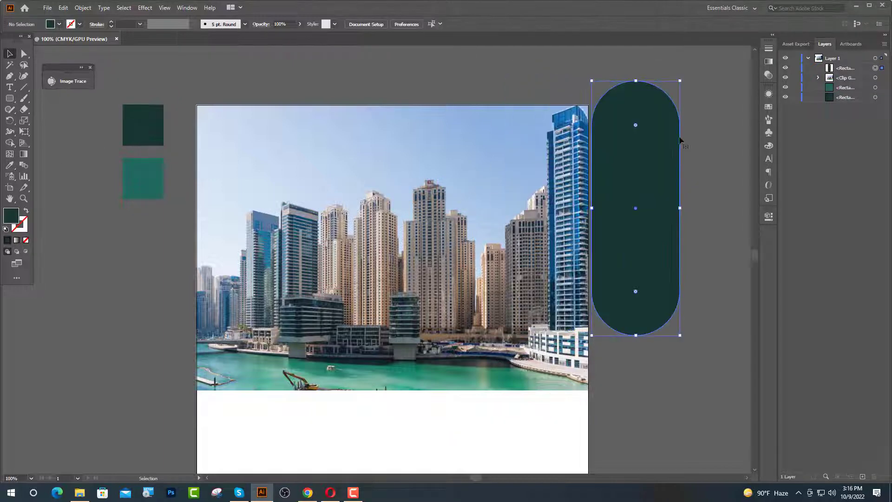
{"action": "left_click_drag", "start_coordinate": [727, 132], "coordinate": [741, 159]}
{"action": "left_click_drag", "start_coordinate": [679, 206], "coordinate": [615, 132]}
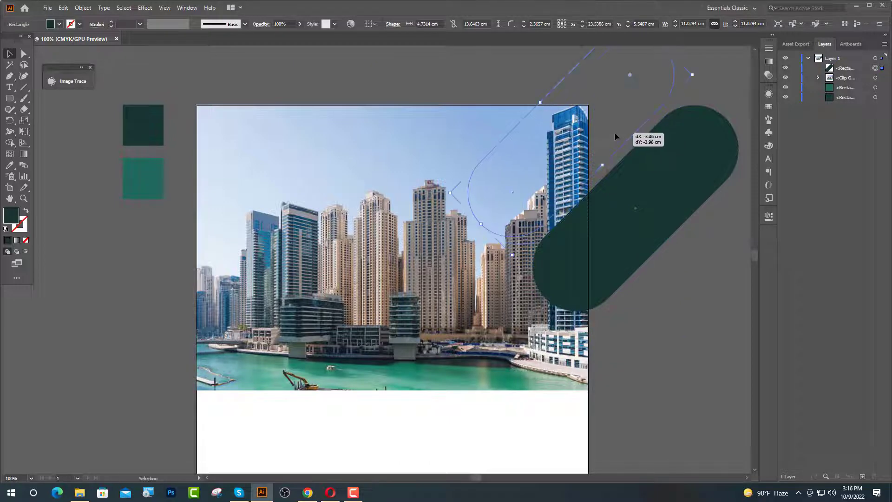
{"action": "scroll", "coordinate": [646, 157], "scroll_direction": "up", "scroll_amount": 7}
{"action": "scroll", "coordinate": [662, 184], "scroll_direction": "down", "scroll_amount": 3}
{"action": "scroll", "coordinate": [627, 167], "scroll_direction": "up", "scroll_amount": 3}
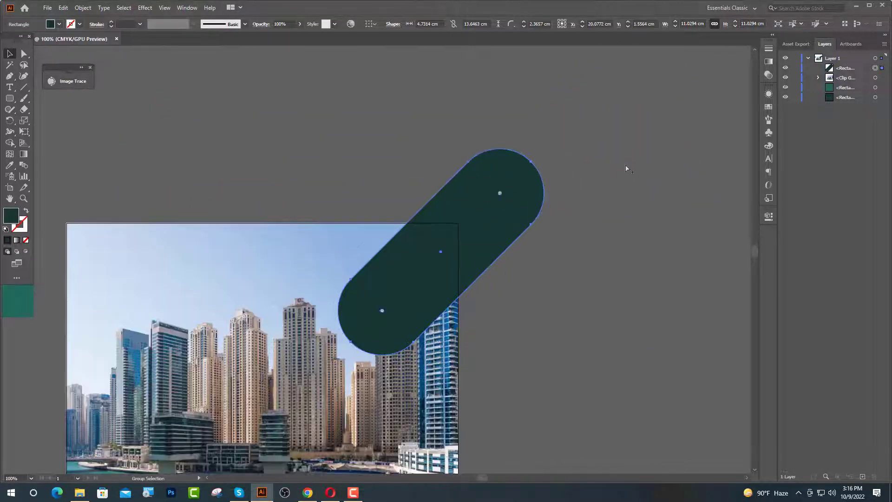
{"action": "left_click_drag", "start_coordinate": [481, 222], "coordinate": [474, 190]}
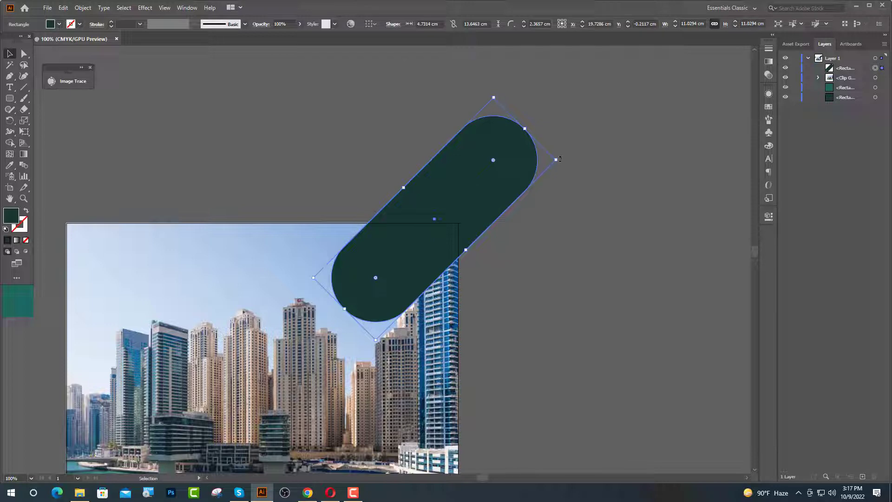
{"action": "left_click_drag", "start_coordinate": [560, 160], "coordinate": [574, 190]}
{"action": "left_click_drag", "start_coordinate": [428, 221], "coordinate": [429, 230]}
- Widen the bar and round its ends fully into a pill shape
{"action": "scroll", "coordinate": [429, 230], "scroll_direction": "up", "scroll_amount": 1}
{"action": "left_click_drag", "start_coordinate": [472, 283], "coordinate": [492, 317]}
{"action": "left_click_drag", "start_coordinate": [330, 292], "coordinate": [342, 295]}
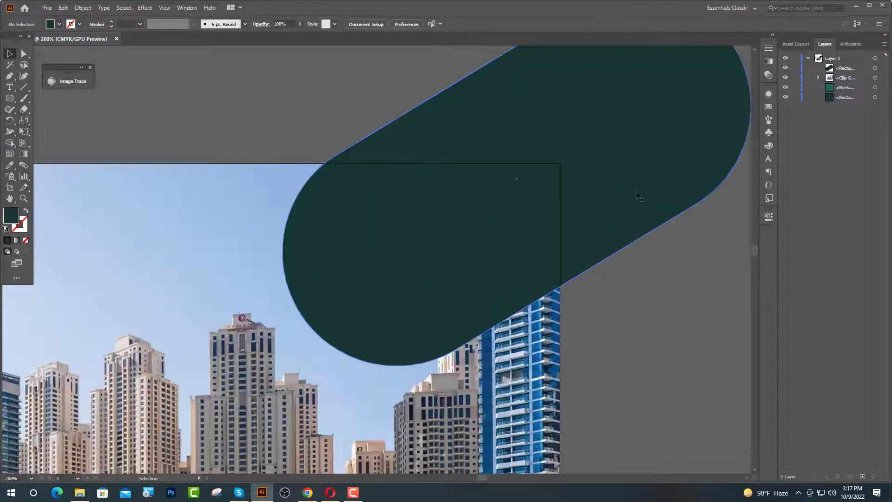
{"action": "left_click_drag", "start_coordinate": [637, 191], "coordinate": [625, 194]}
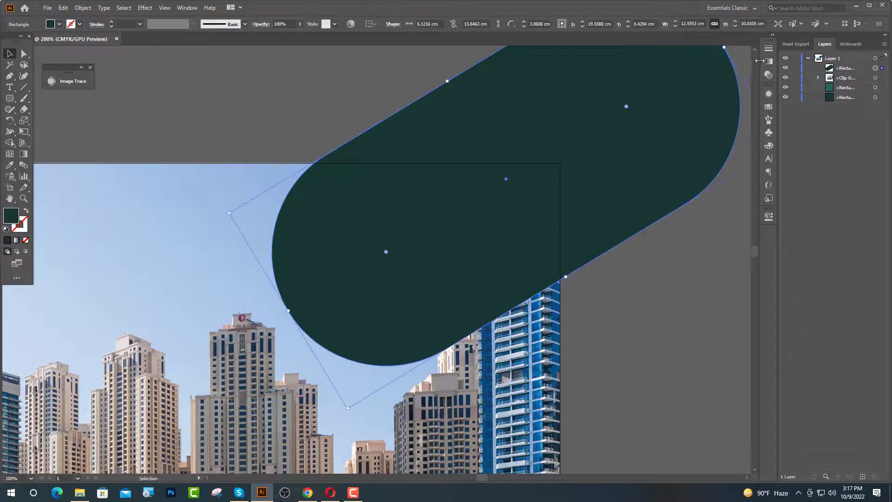
- Give the pill a dark-to-teal gradient fill, slightly narrower with less corner rounding
{"action": "left_click", "coordinate": [772, 36]}
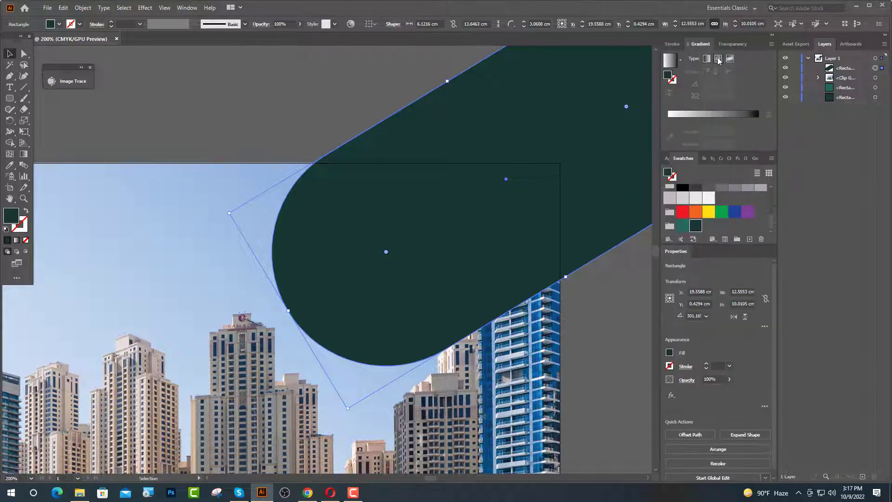
{"action": "left_click", "coordinate": [708, 60]}
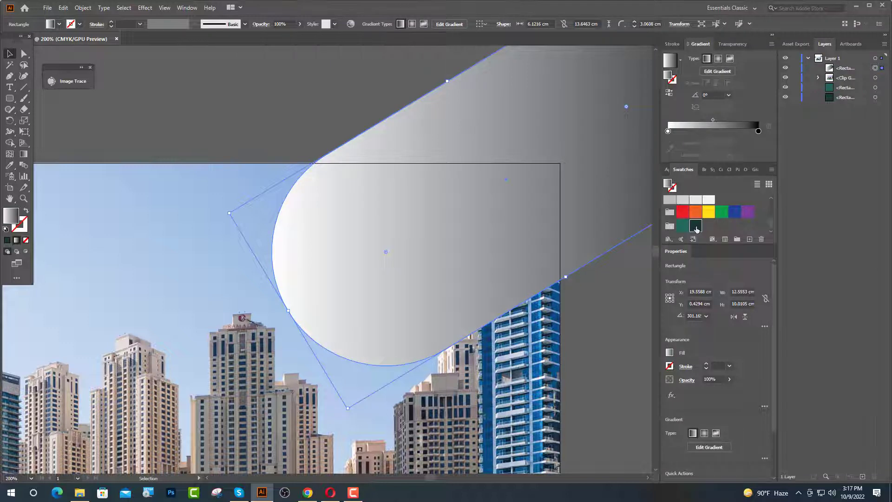
{"action": "left_click_drag", "start_coordinate": [765, 144], "coordinate": [669, 132]}
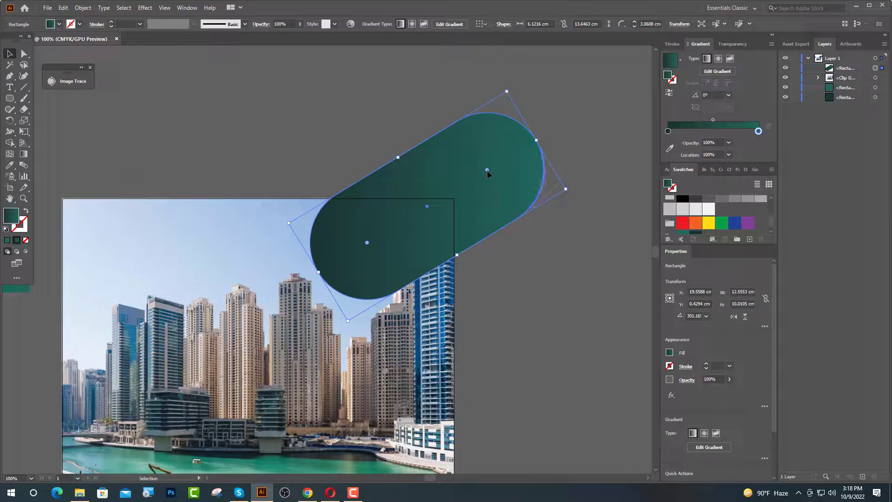
{"action": "left_click_drag", "start_coordinate": [487, 170], "coordinate": [501, 174]}
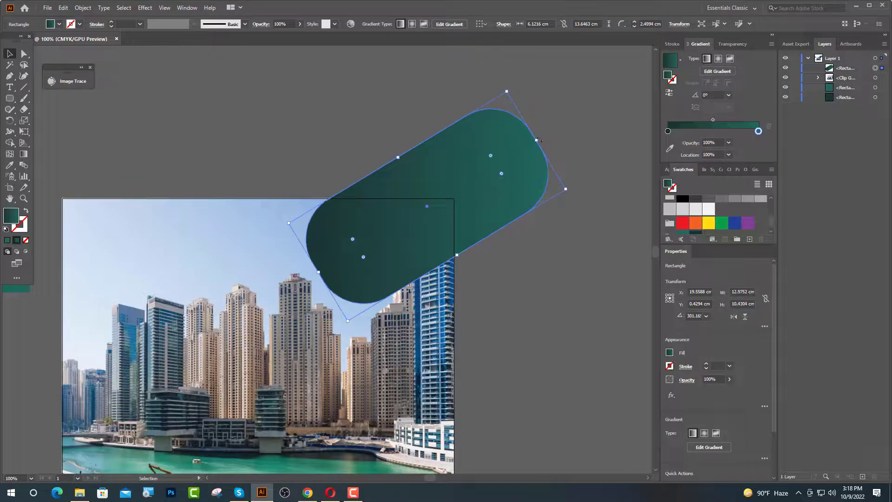
{"action": "left_click_drag", "start_coordinate": [537, 140], "coordinate": [496, 164]}
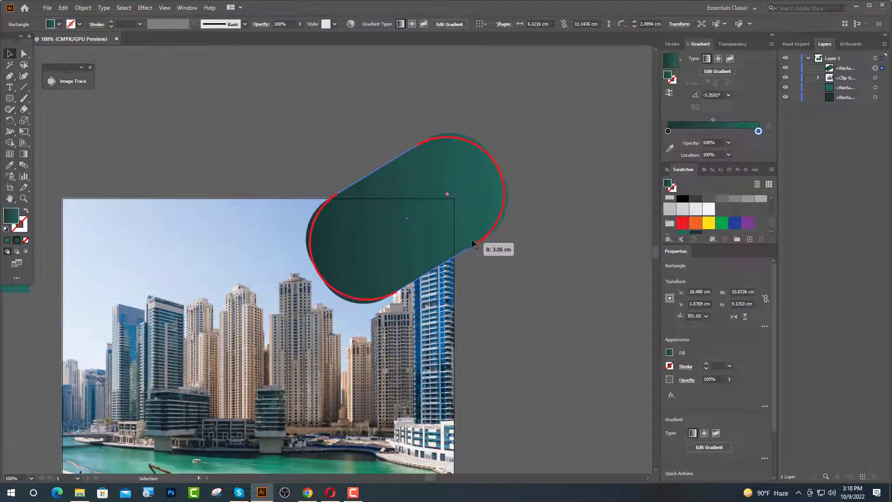
- Duplicate the pill and enlarge the copy slightly so it overlaps the original
{"action": "left_click", "coordinate": [565, 249]}
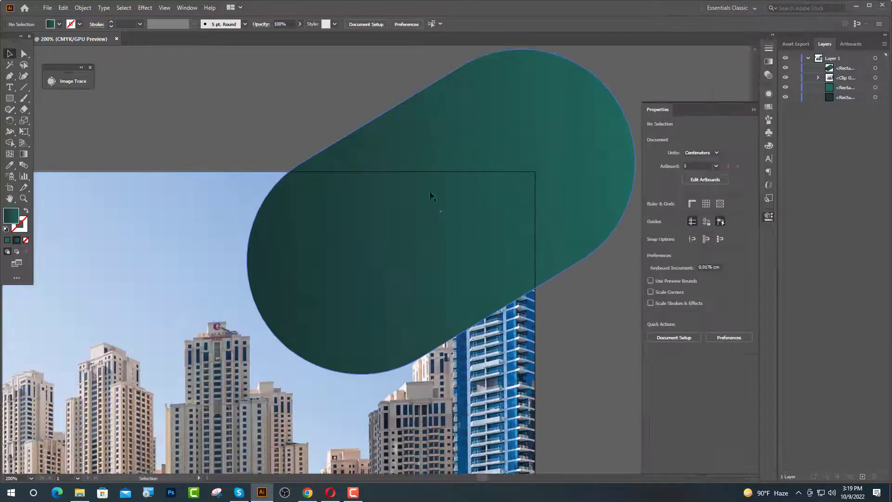
{"action": "left_click_drag", "start_coordinate": [513, 136], "coordinate": [496, 145]}
{"action": "left_click_drag", "start_coordinate": [511, 308], "coordinate": [488, 323]}
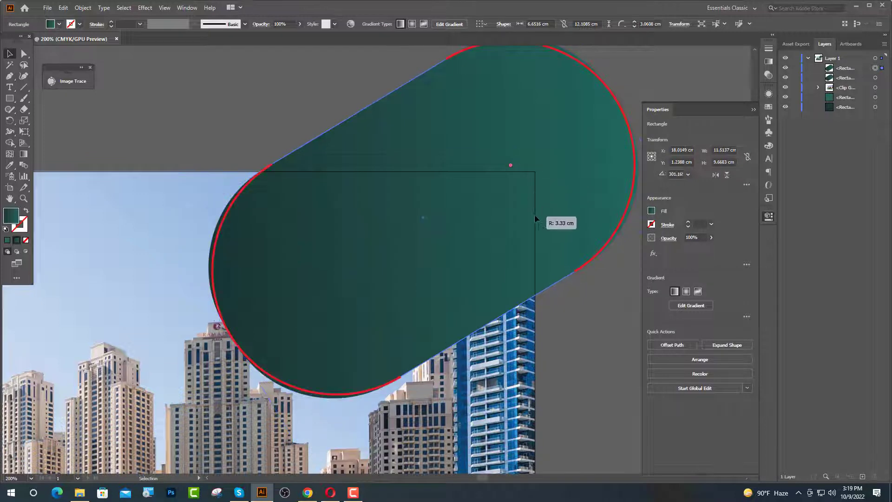
- Centre both pill shapes on each other horizontally and vertically
{"action": "left_click", "coordinate": [876, 69]}
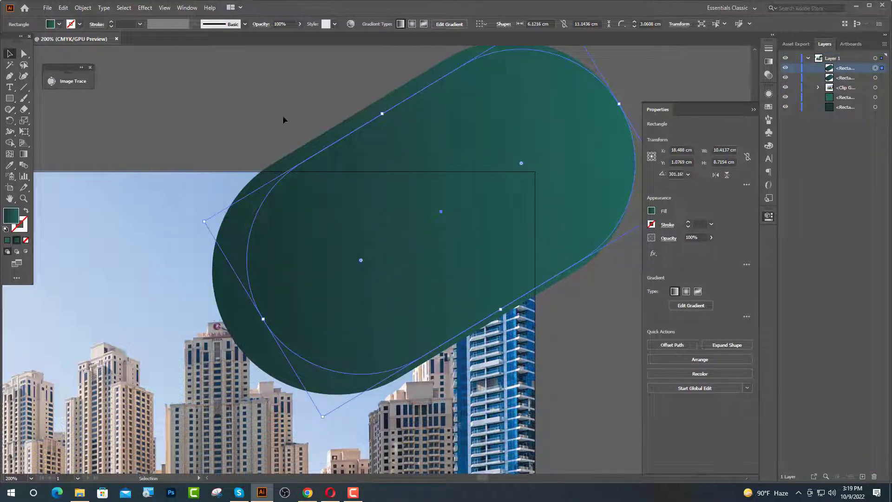
{"action": "left_click", "coordinate": [356, 144], "text": "shift"}
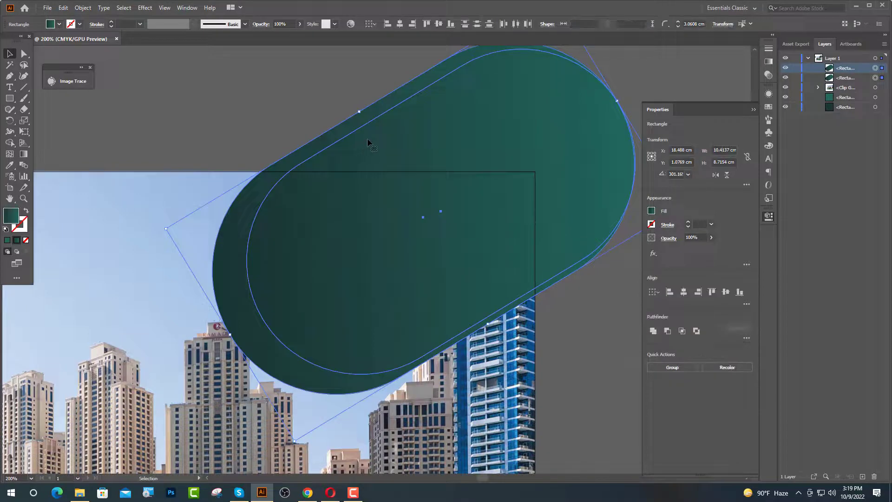
{"action": "left_click", "coordinate": [399, 24]}
{"action": "left_click", "coordinate": [439, 23]}
{"action": "left_click", "coordinate": [572, 302]}
- Reverse one pill's gradient so a contrasting rim shows
{"action": "scroll", "coordinate": [539, 244], "scroll_direction": "down", "scroll_amount": 1}
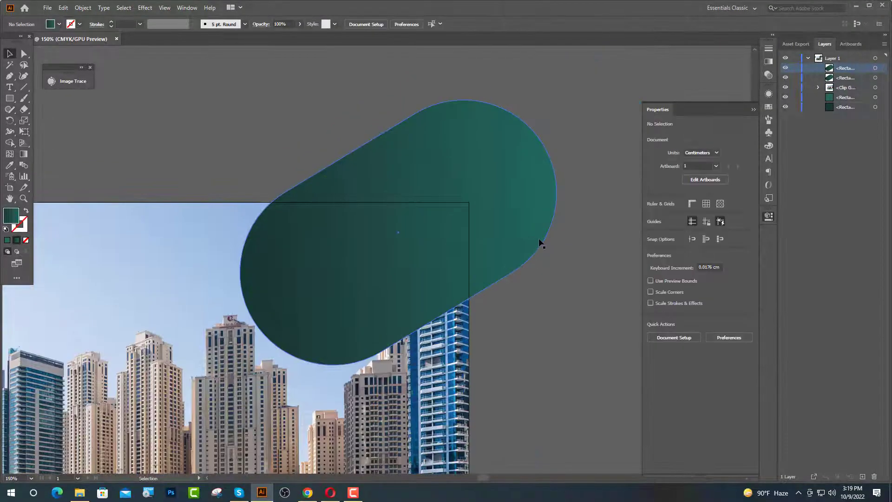
{"action": "left_click", "coordinate": [541, 238]}
{"action": "left_click", "coordinate": [773, 34]}
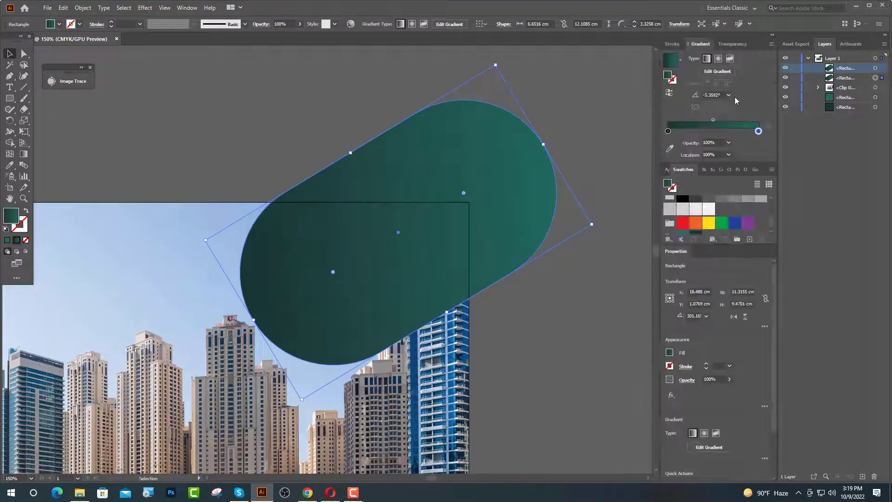
{"action": "left_click", "coordinate": [670, 93]}
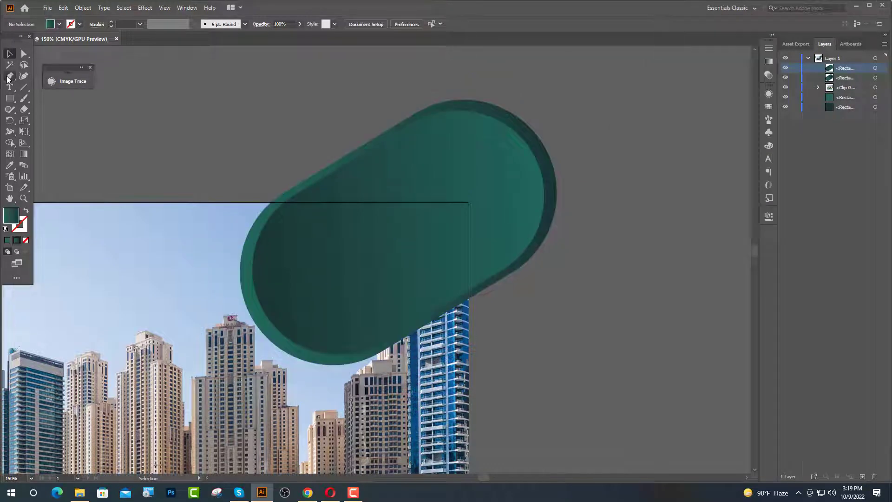
{"action": "left_click", "coordinate": [12, 100]}
- Draw a rectangle over the pill overflow above the photo and Divide it with the pills
{"action": "left_click_drag", "start_coordinate": [286, 103], "coordinate": [586, 202]}
{"action": "left_click", "coordinate": [10, 54]}
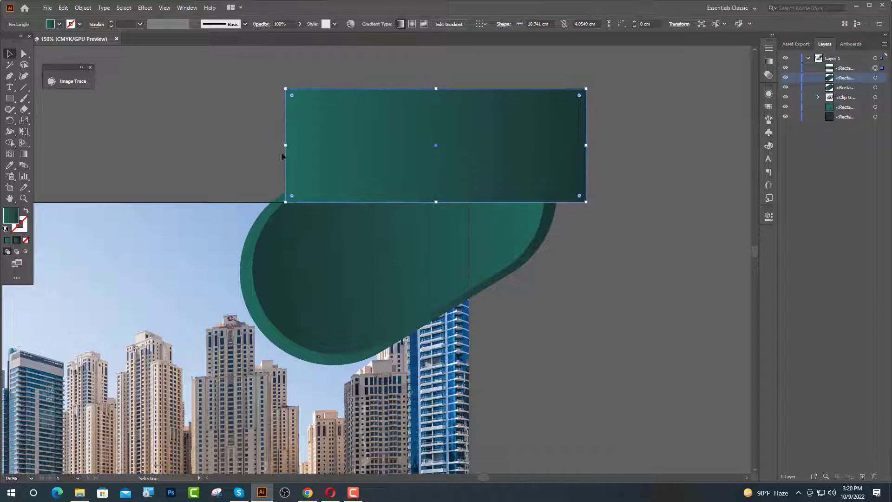
{"action": "left_click_drag", "start_coordinate": [285, 145], "coordinate": [244, 145]}
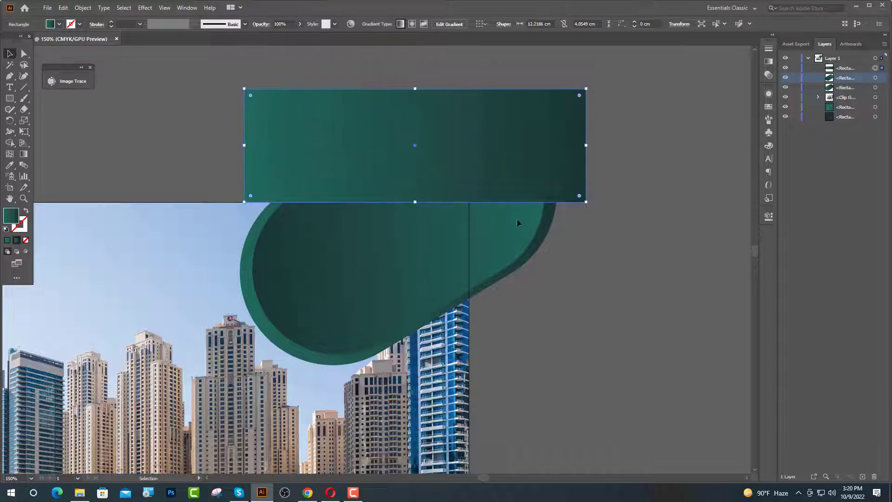
{"action": "left_click", "coordinate": [502, 206], "text": "shift"}
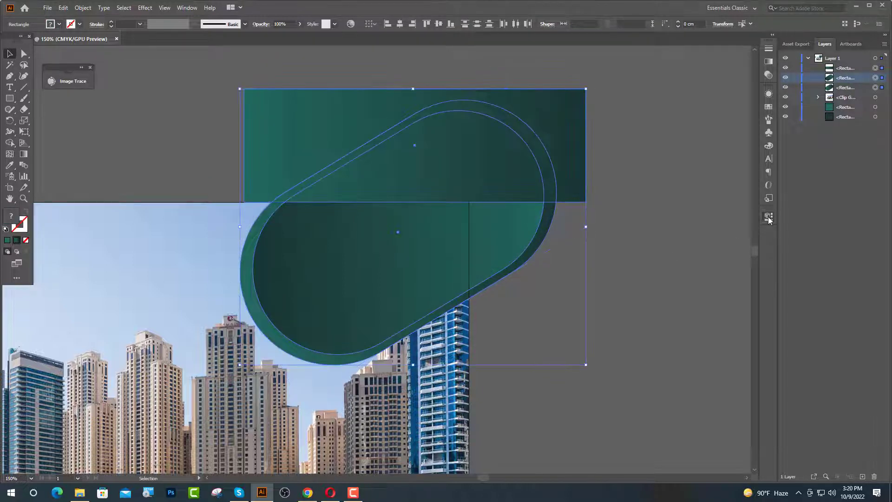
{"action": "left_click", "coordinate": [769, 216]}
{"action": "left_click", "coordinate": [745, 338]}
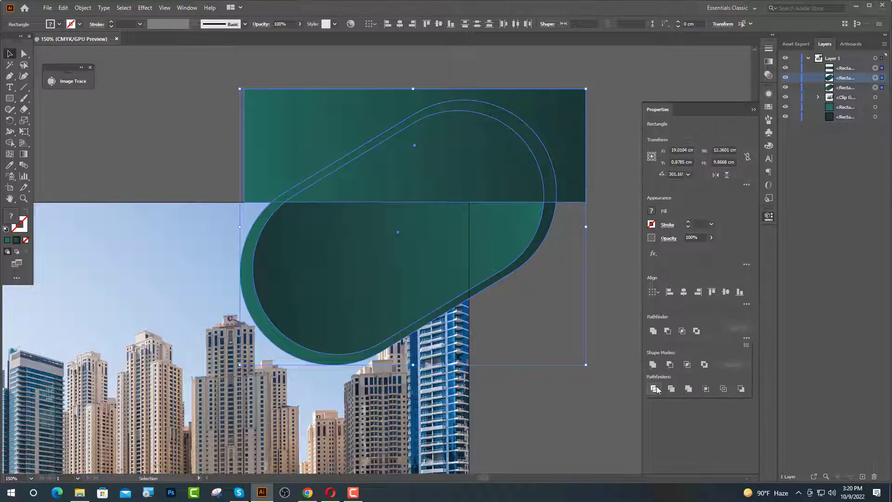
{"action": "left_click", "coordinate": [654, 389]}
- Delete the divided pieces sticking out above the photo's top edge
{"action": "left_click", "coordinate": [24, 53]}
{"action": "left_click", "coordinate": [136, 124]}
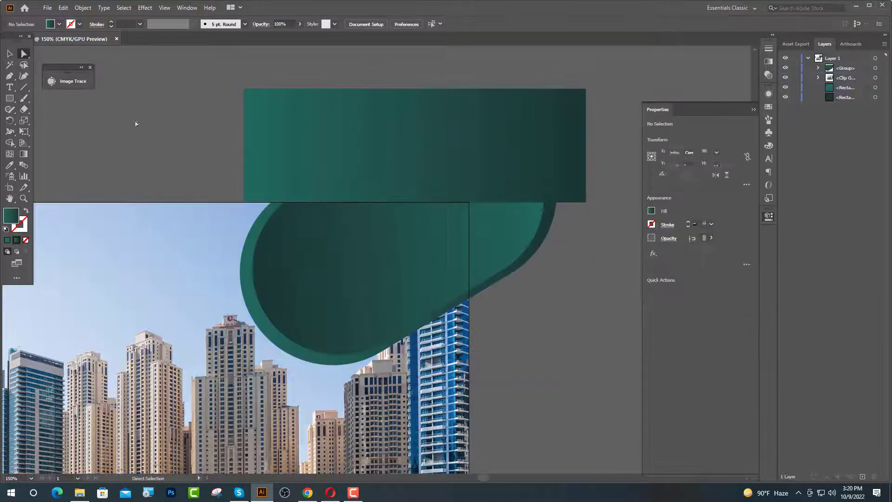
{"action": "left_click", "coordinate": [542, 115]}
{"action": "key", "text": "Delete"}
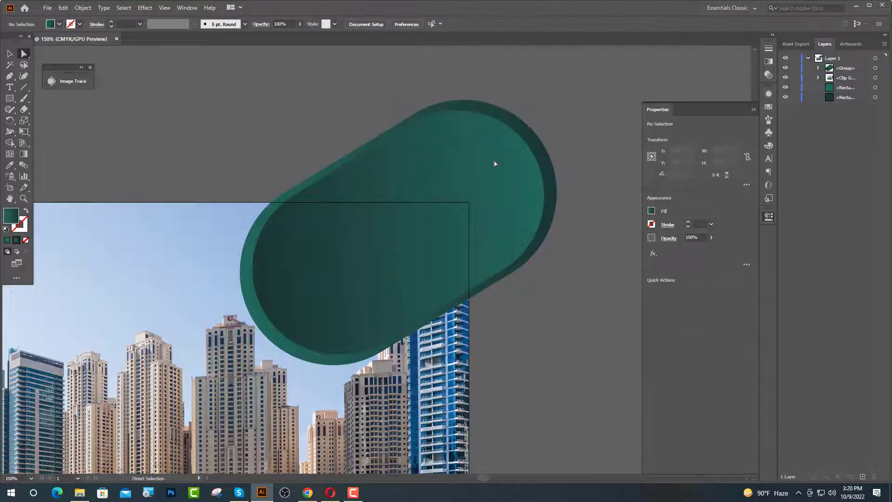
{"action": "left_click", "coordinate": [479, 113]}
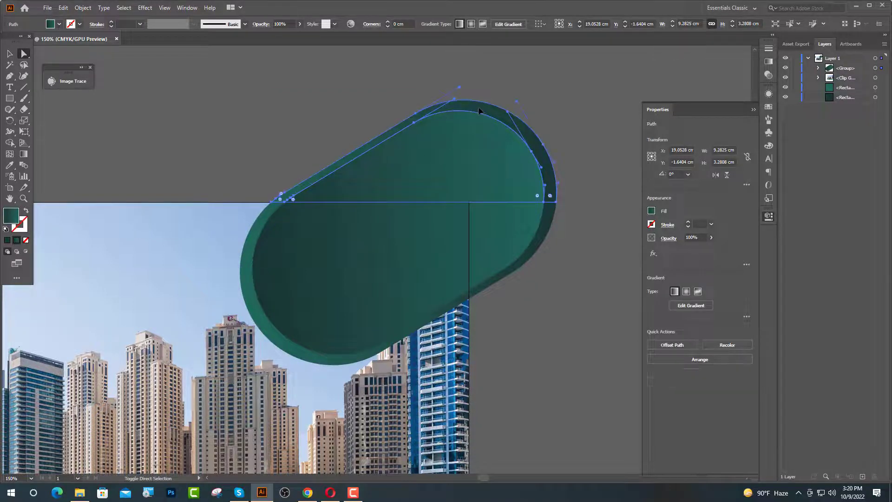
{"action": "key", "text": "Delete"}
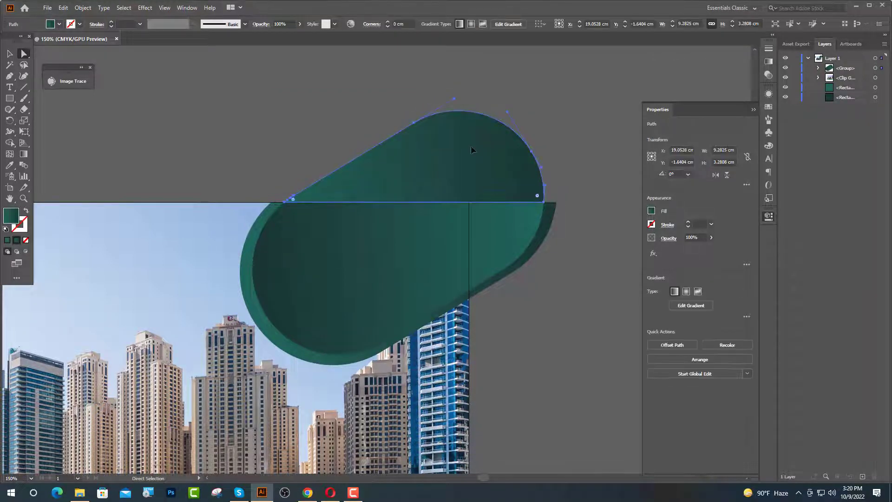
{"action": "key", "text": "Delete"}
- Draw a rectangle past the photo's right edge and Divide it with the trimmed pill
{"action": "key", "text": "m"}
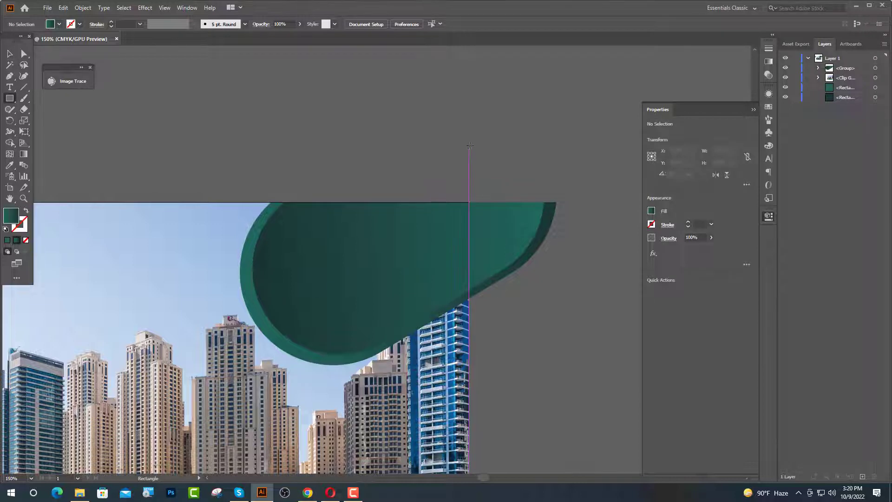
{"action": "mouse_move", "coordinate": [469, 145]}
{"action": "left_mouse_down"}
{"action": "mouse_move", "coordinate": [576, 292]}
{"action": "mouse_move", "coordinate": [577, 316]}
{"action": "left_mouse_up"}
{"action": "key", "text": "v"}
{"action": "left_click", "coordinate": [487, 283], "text": "shift"}
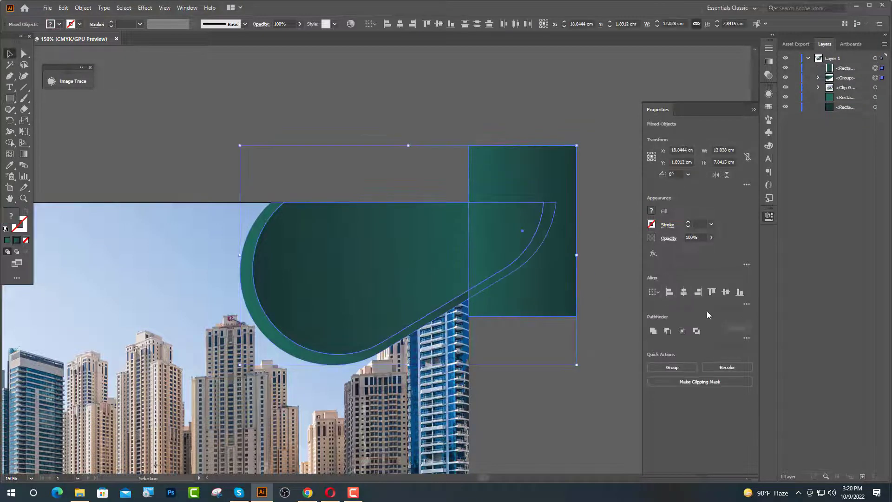
{"action": "left_click", "coordinate": [746, 338]}
{"action": "left_click", "coordinate": [654, 389]}
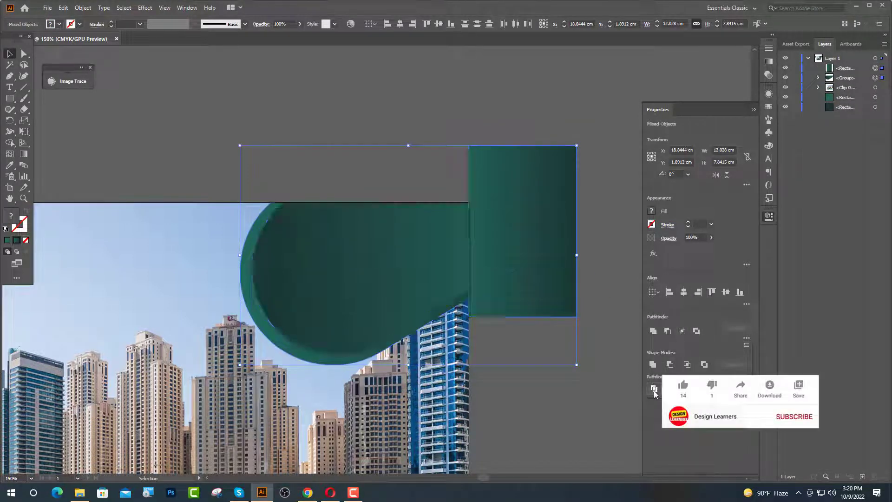
- Delete every pill piece extending beyond the photo's right edge
{"action": "left_click", "coordinate": [221, 144]}
{"action": "key", "text": "a"}
{"action": "left_click", "coordinate": [540, 178]}
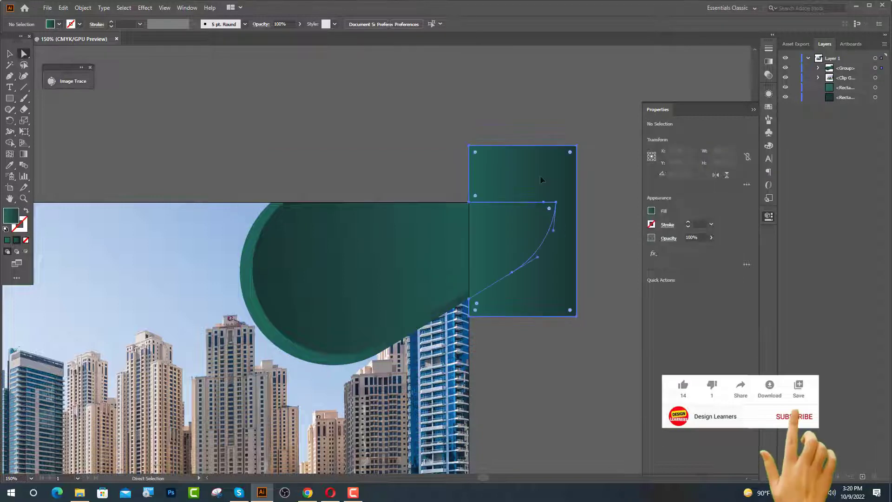
{"action": "key", "text": "Delete"}
{"action": "left_click", "coordinate": [490, 228]}
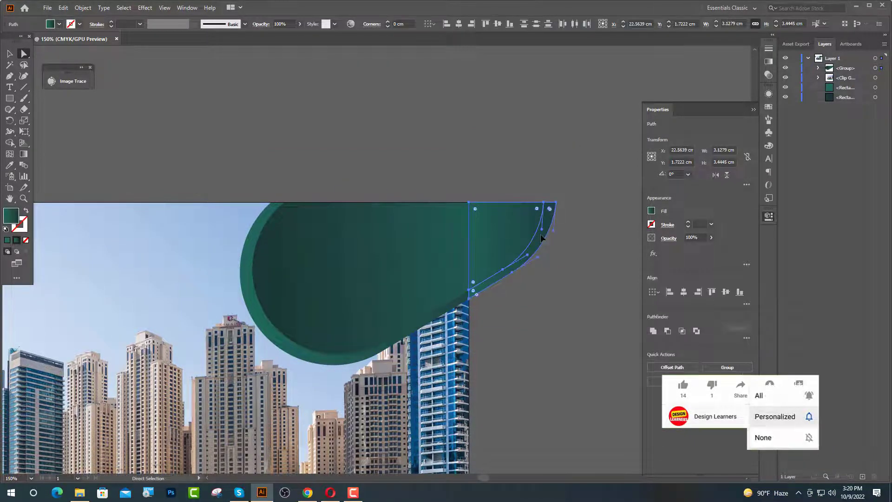
{"action": "key", "text": "Delete"}
{"action": "left_click", "coordinate": [540, 238]}
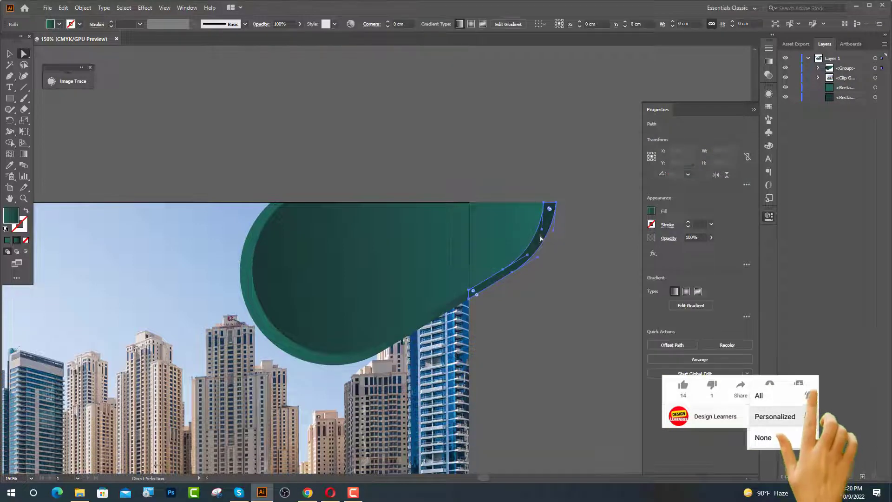
{"action": "key", "text": "Delete"}
{"action": "left_click", "coordinate": [517, 233]}
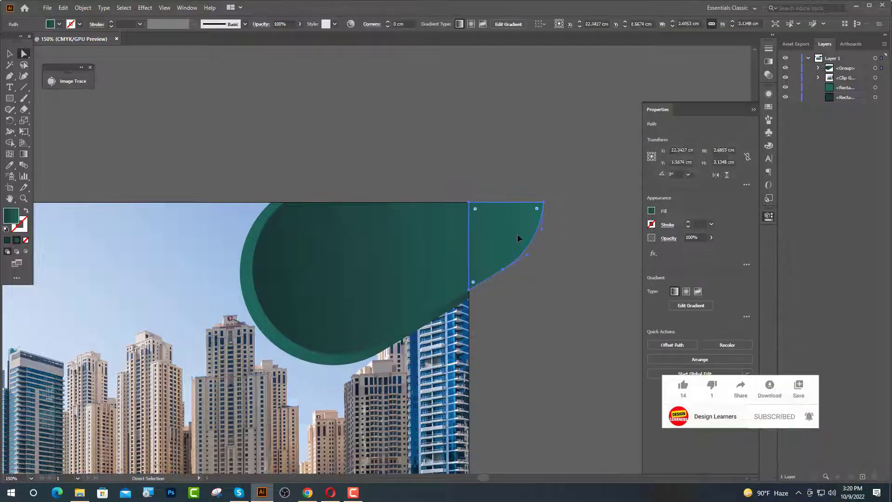
{"action": "key", "text": "Delete"}
{"action": "left_click", "coordinate": [518, 238]}
{"action": "key", "text": "Delete"}
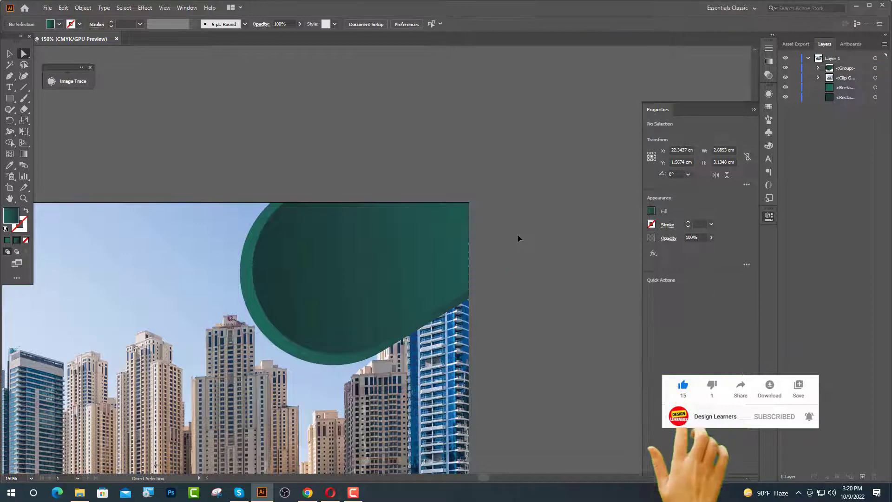
- Ungroup the trimmed pill pieces
{"action": "key", "text": "ctrl+minus"}
{"action": "key", "text": "v"}
{"action": "left_click", "coordinate": [361, 285]}
{"action": "right_click", "coordinate": [361, 282]}
{"action": "left_click", "coordinate": [398, 360]}
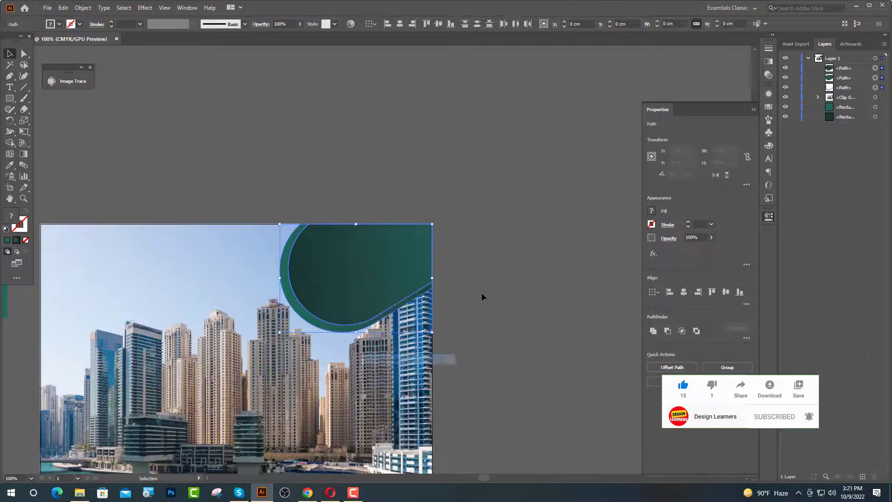
- Lower the larger pill's opacity and set the top pill piece to 80% opacity
{"action": "scroll", "coordinate": [693, 238], "scroll_direction": "down", "scroll_amount": 5}
{"action": "left_click", "coordinate": [502, 288]}
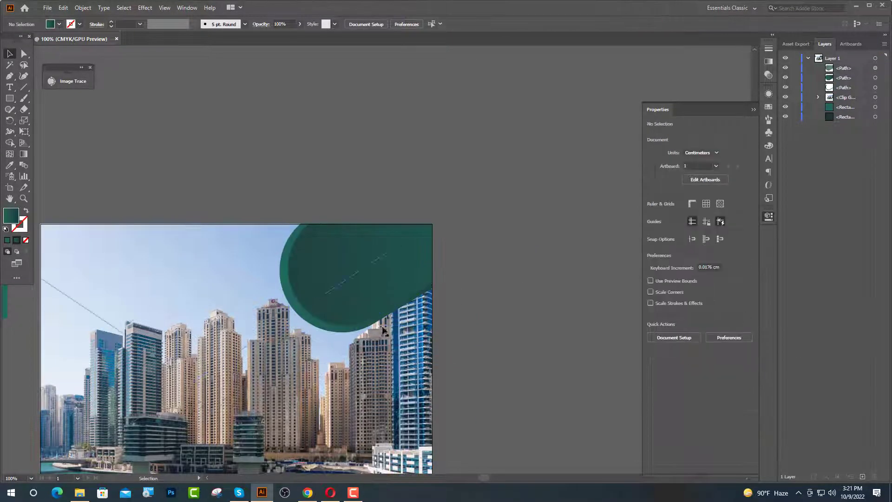
{"action": "left_click", "coordinate": [329, 328]}
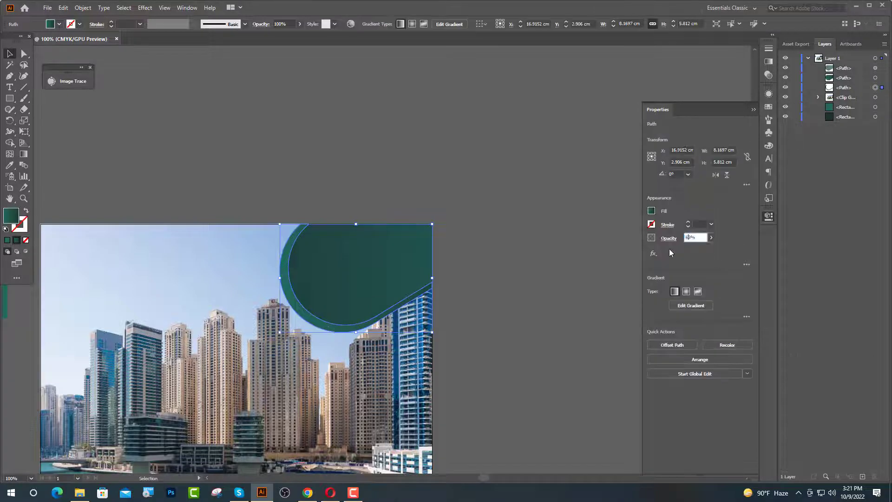
{"action": "scroll", "coordinate": [670, 249], "scroll_direction": "down", "scroll_amount": 5}
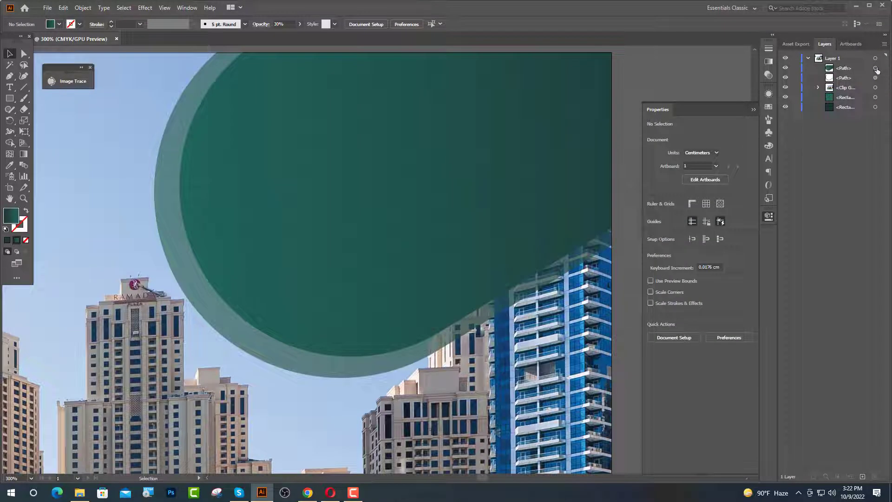
{"action": "left_click", "coordinate": [877, 69]}
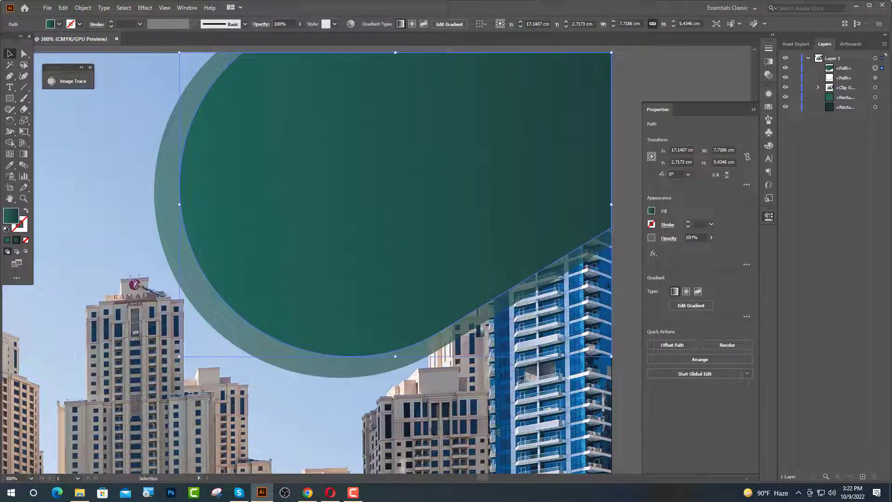
{"action": "left_click_drag", "start_coordinate": [691, 238], "coordinate": [670, 245]}
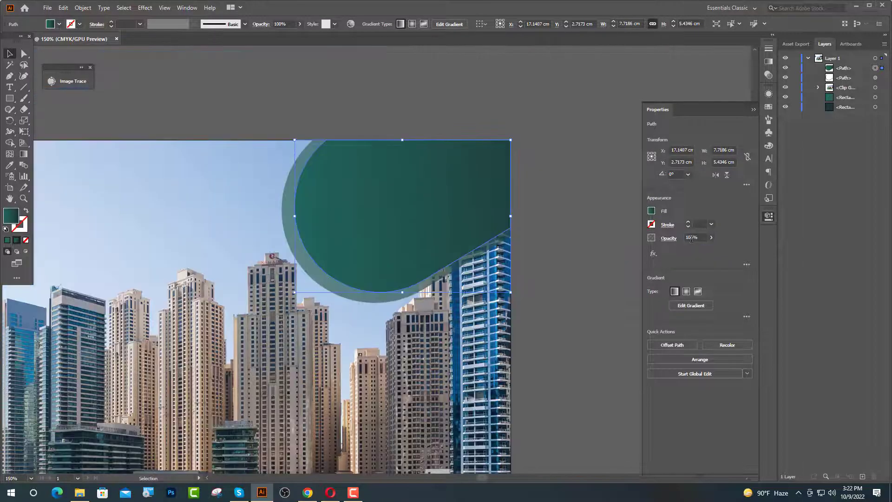
{"action": "left_click_drag", "start_coordinate": [691, 238], "coordinate": [667, 246]}
{"action": "type", "text": "8"}
{"action": "key", "text": "Return"}
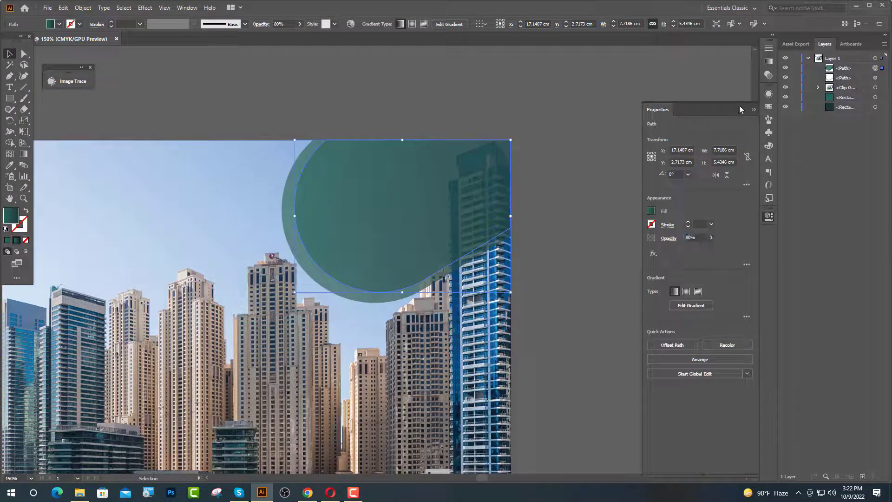
{"action": "left_click", "coordinate": [752, 110]}
{"action": "left_click", "coordinate": [680, 143]}
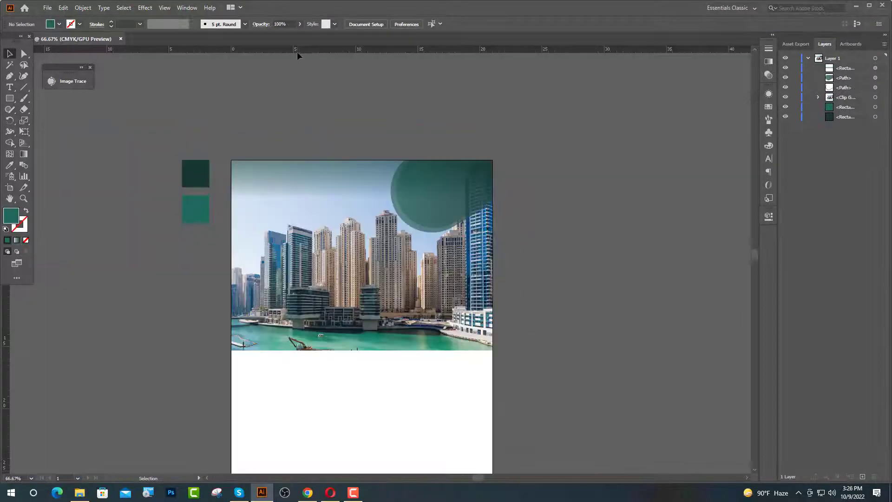
- Place ruler guides at the top, left, right and bottom page margins
{"action": "left_click_drag", "start_coordinate": [317, 171], "coordinate": [317, 172]}
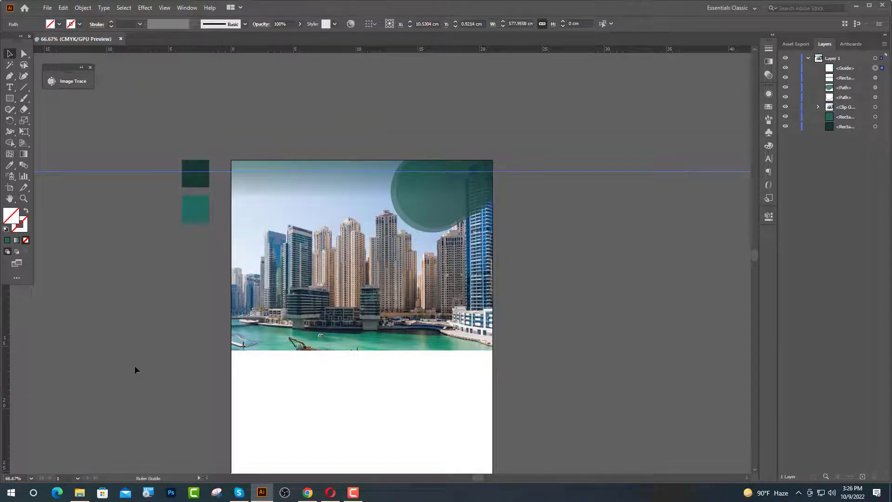
{"action": "left_click_drag", "start_coordinate": [242, 375], "coordinate": [480, 379]}
{"action": "scroll", "coordinate": [529, 128], "scroll_direction": "down", "scroll_amount": 3}
{"action": "left_click", "coordinate": [529, 127]}
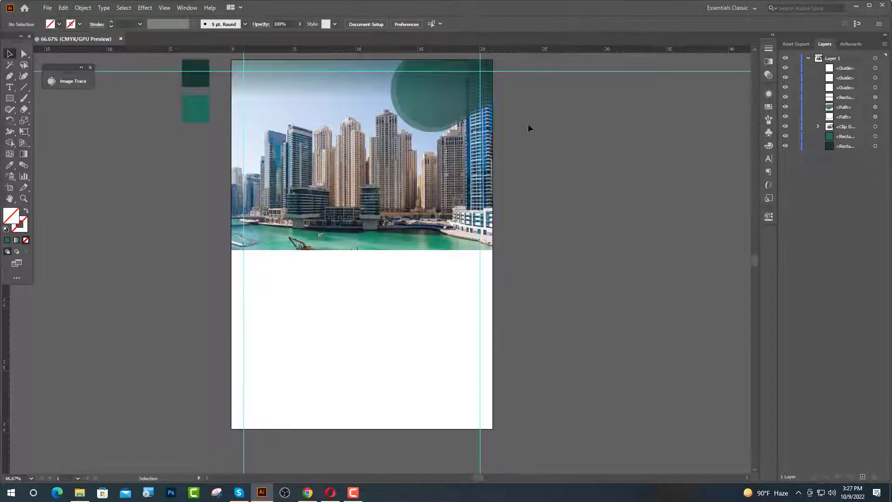
{"action": "left_click_drag", "start_coordinate": [527, 75], "coordinate": [491, 419]}
{"action": "left_click", "coordinate": [553, 312]}
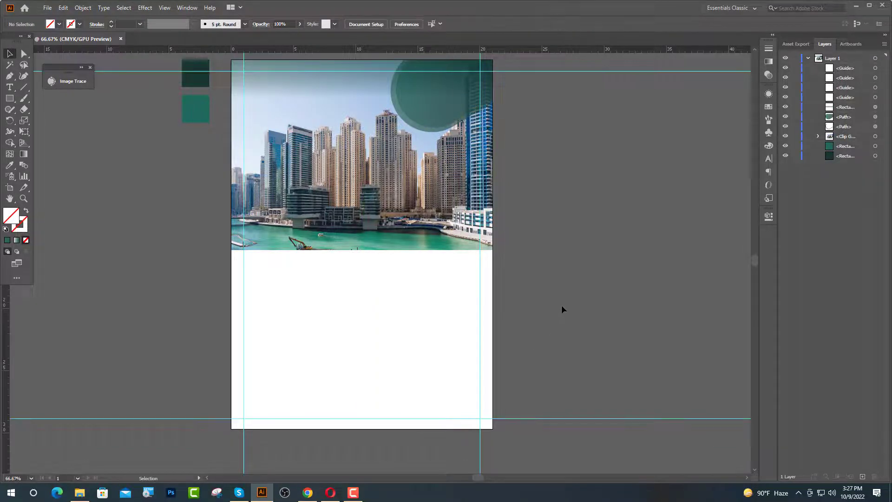
{"action": "scroll", "coordinate": [511, 209], "scroll_direction": "up", "scroll_amount": 1}
{"action": "scroll", "coordinate": [468, 138], "scroll_direction": "up", "scroll_amount": 2}
{"action": "scroll", "coordinate": [112, 146], "scroll_direction": "up", "scroll_amount": 1}
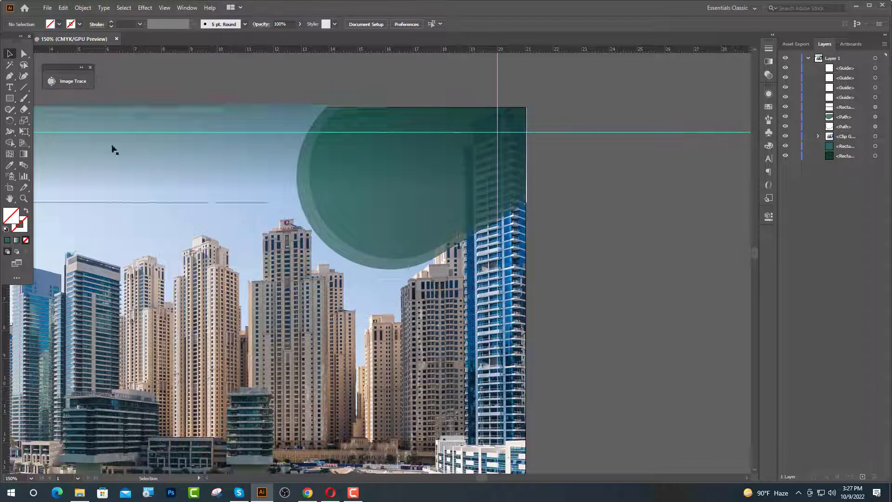
- Draw a small square on the teal circle with a white 10 pt outline
{"action": "left_click", "coordinate": [10, 99]}
{"action": "left_click_drag", "start_coordinate": [353, 174], "coordinate": [369, 190]}
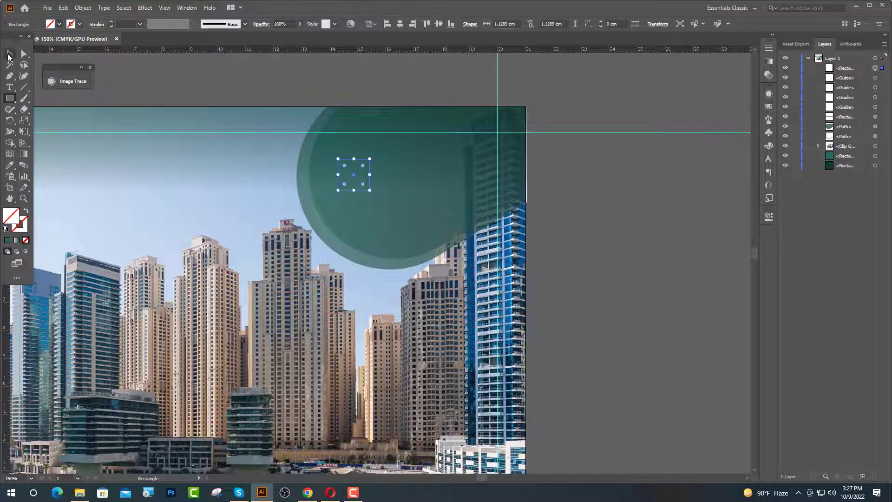
{"action": "key", "text": "v"}
{"action": "left_click", "coordinate": [73, 25]}
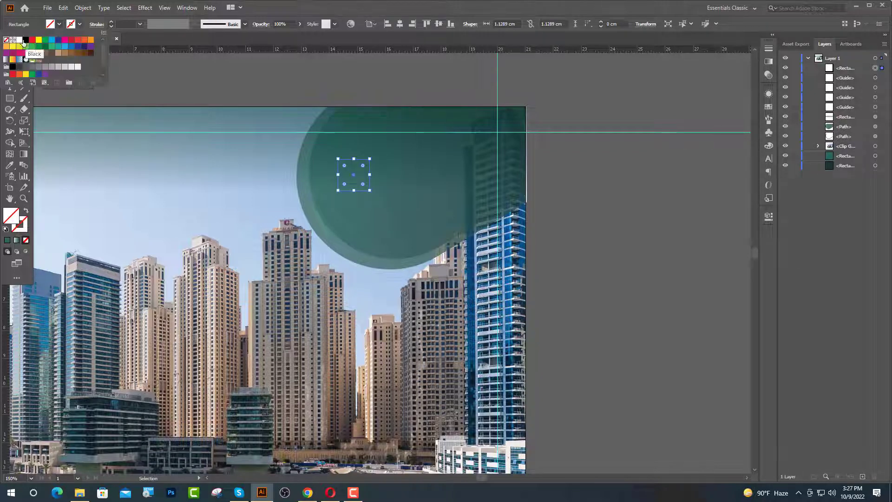
{"action": "left_click", "coordinate": [20, 40]}
{"action": "left_click", "coordinate": [112, 25]}
{"action": "double_click", "coordinate": [111, 21]}
{"action": "left_click", "coordinate": [111, 22]}
{"action": "left_click", "coordinate": [111, 22]}
{"action": "left_click", "coordinate": [111, 22]}
{"action": "left_click", "coordinate": [111, 22]}
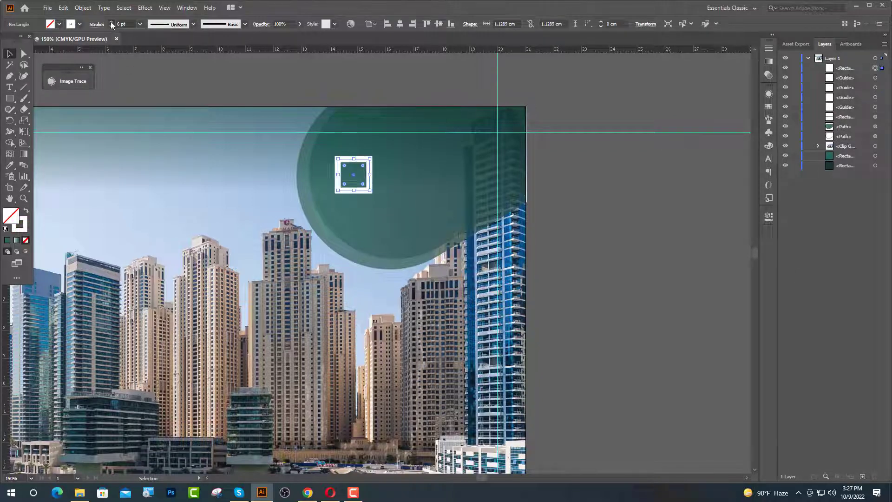
{"action": "left_click", "coordinate": [111, 22]}
{"action": "left_click", "coordinate": [111, 22]}
{"action": "left_click", "coordinate": [111, 22]}
- Duplicate the square offset down-right, scale both smaller, and thin their outlines to 8 pt
{"action": "scroll", "coordinate": [374, 172], "scroll_direction": "up", "scroll_amount": 2}
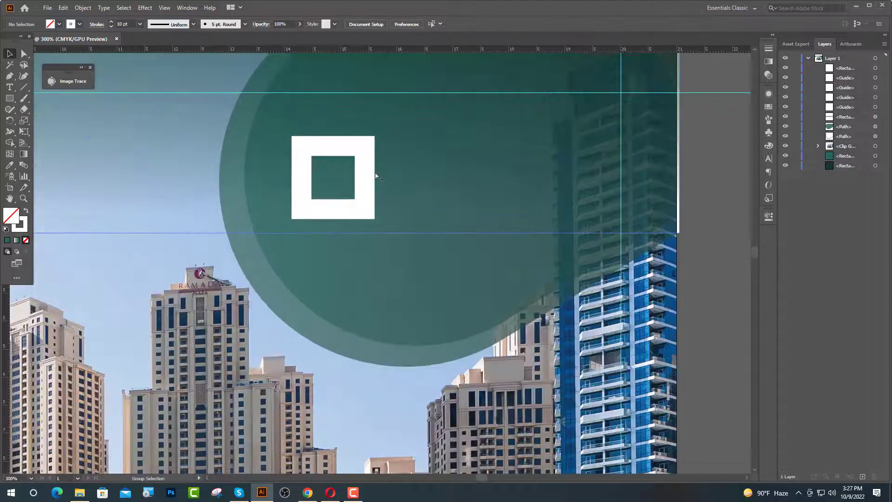
{"action": "left_click_drag", "start_coordinate": [302, 174], "coordinate": [330, 201]}
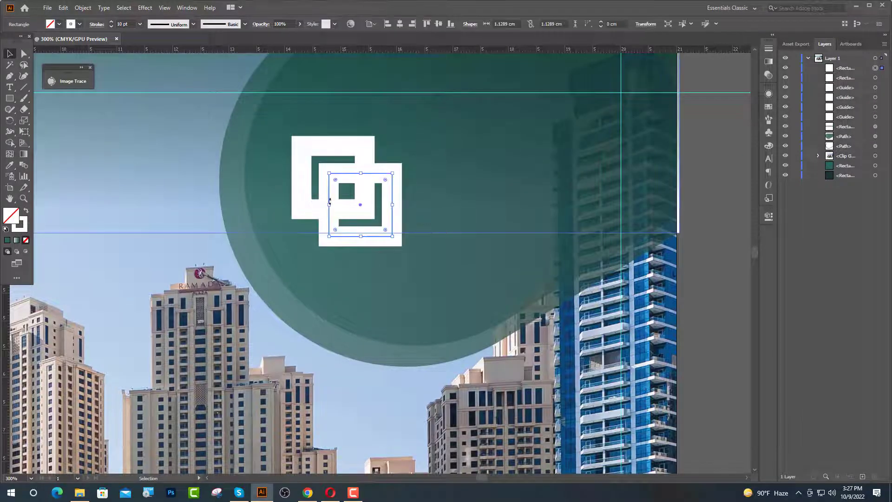
{"action": "left_click", "coordinate": [300, 190], "text": "shift"}
{"action": "left_click_drag", "start_coordinate": [350, 153], "coordinate": [351, 149]}
{"action": "scroll", "coordinate": [329, 211], "scroll_direction": "down", "scroll_amount": 2}
{"action": "left_click", "coordinate": [111, 27]}
{"action": "left_click", "coordinate": [111, 26]}
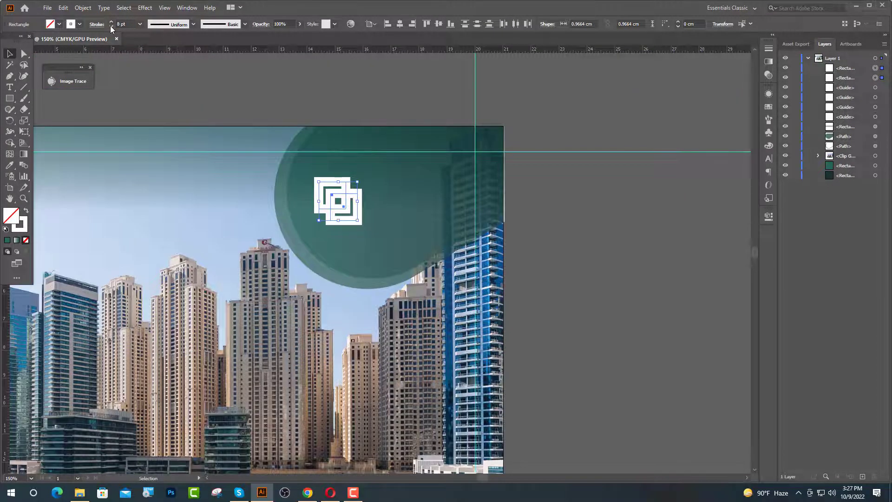
{"action": "left_click", "coordinate": [111, 27]}
{"action": "key", "text": "ctrl+plus"}
{"action": "key", "text": "ctrl+plus"}
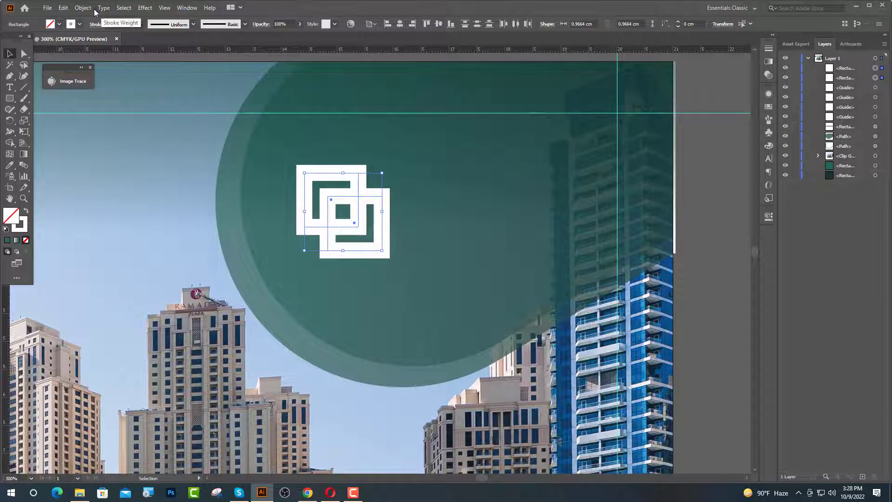
- Expand both squares' fill and stroke, then merge them into one logo shape with Shape Builder
{"action": "left_click", "coordinate": [86, 8]}
{"action": "left_click", "coordinate": [111, 115]}
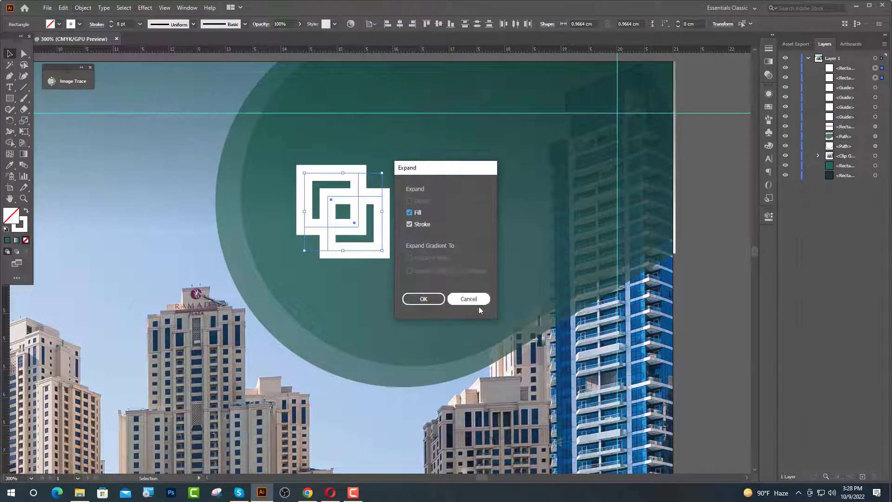
{"action": "left_click", "coordinate": [424, 300]}
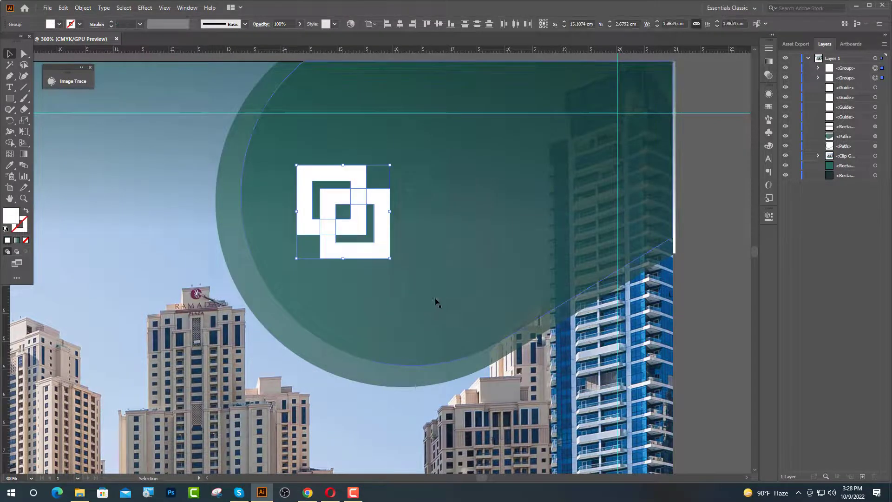
{"action": "left_click", "coordinate": [10, 142]}
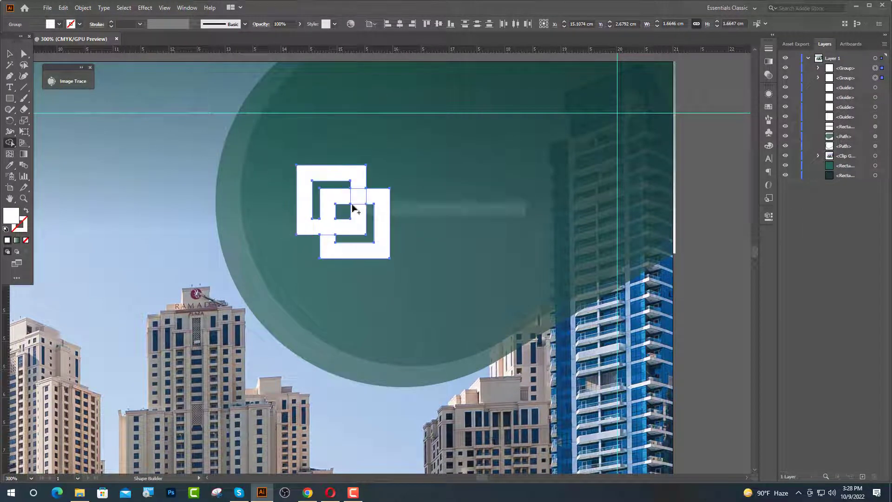
{"action": "left_click_drag", "start_coordinate": [353, 209], "coordinate": [364, 225]}
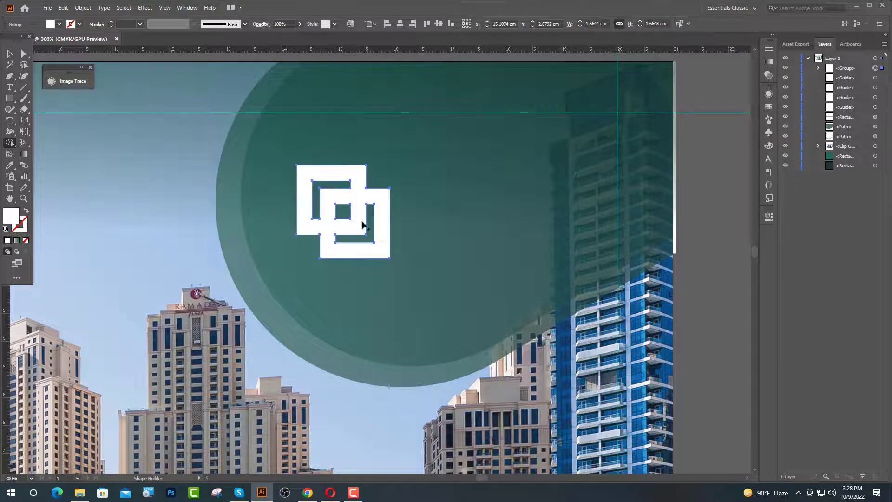
{"action": "key", "text": "ctrl+minus"}
{"action": "key", "text": "v"}
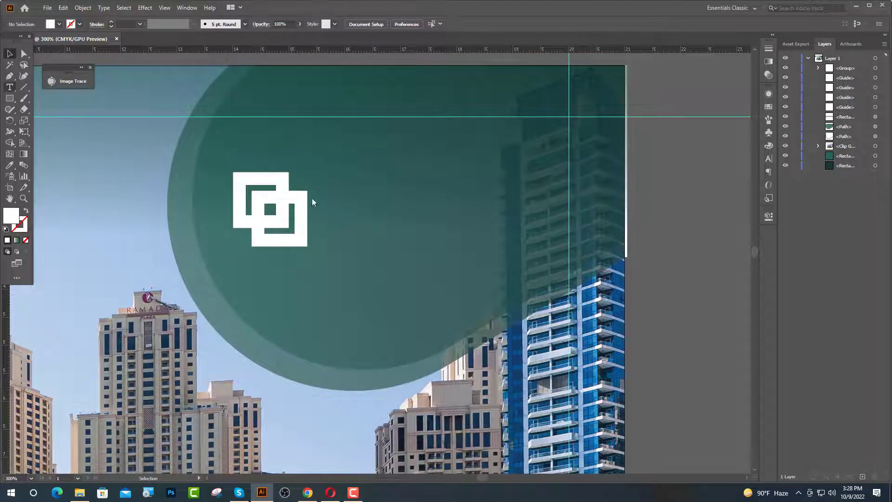
- Add a white Poppins Bold 'COMPANY' title beside the logo, sampling the logo's white
{"action": "key", "text": "t"}
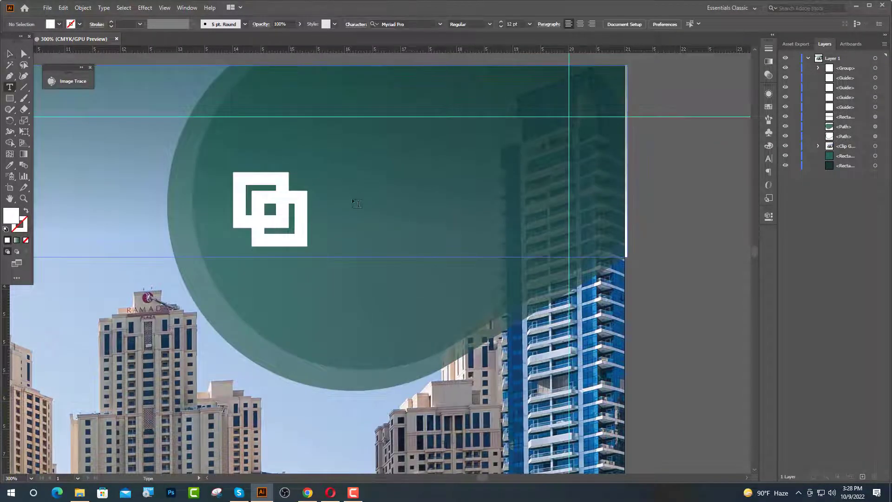
{"action": "left_click", "coordinate": [357, 202]}
{"action": "left_click", "coordinate": [9, 165]}
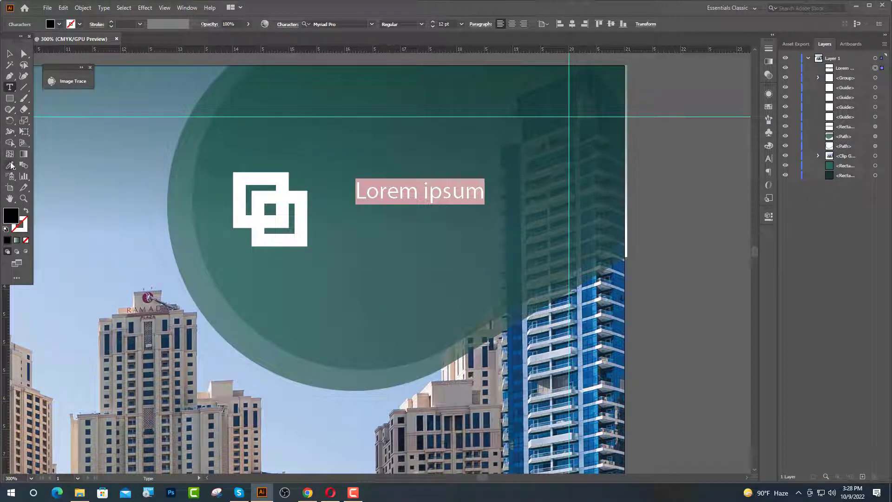
{"action": "left_click", "coordinate": [280, 191]}
{"action": "key", "text": "t"}
{"action": "left_click", "coordinate": [345, 24]}
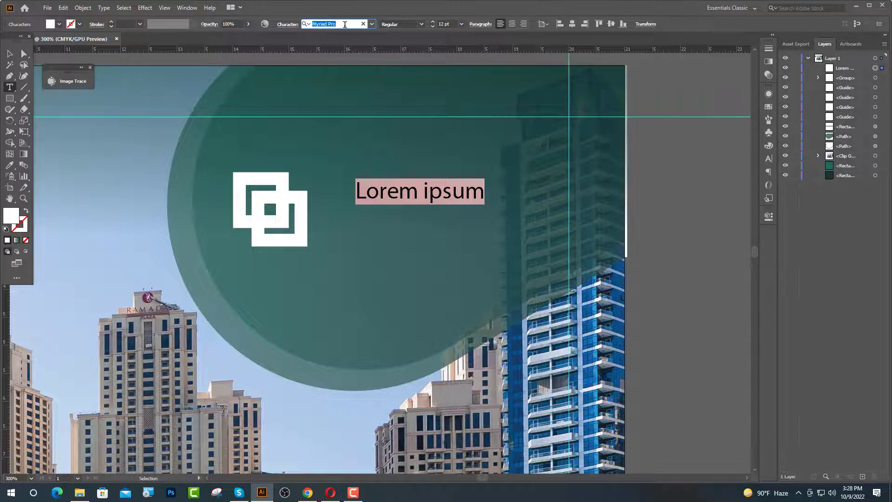
{"action": "type", "text": "po"}
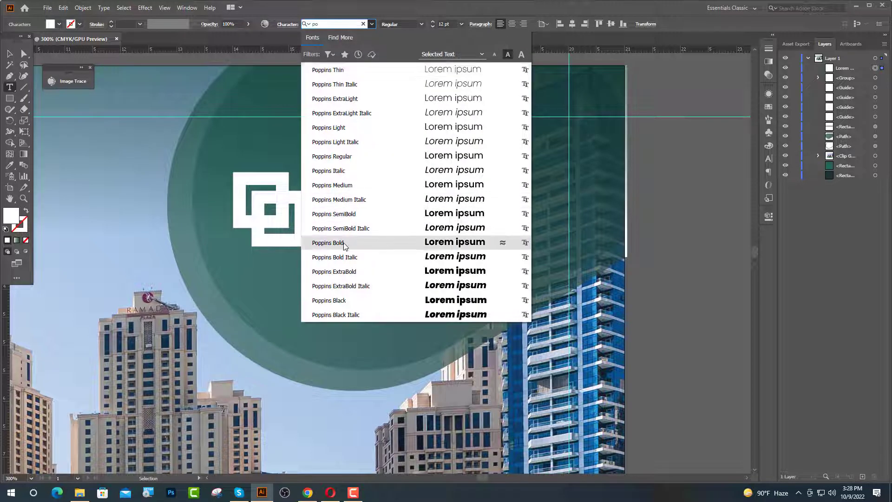
{"action": "left_click", "coordinate": [392, 243]}
{"action": "type", "text": "COMPANY"}
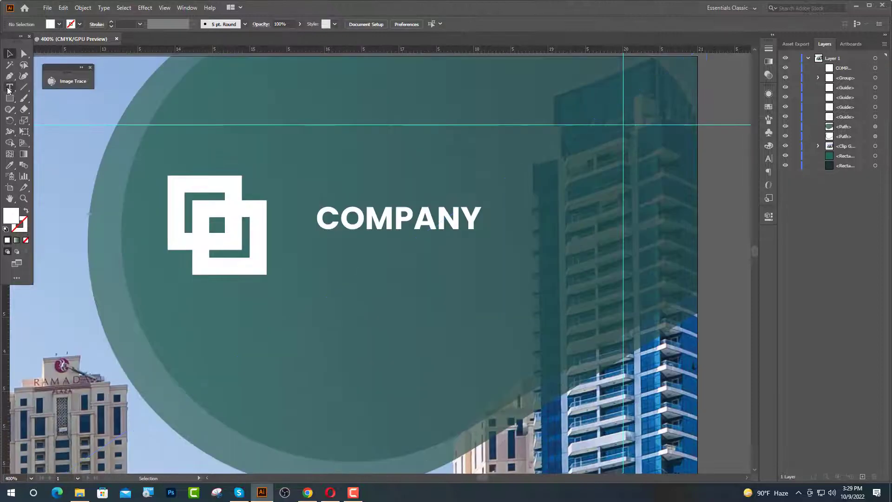
- Add a Lato Regular 10 pt 'Lorem ipsum sit doler' line below the title
{"action": "left_click", "coordinate": [333, 273]}
{"action": "left_click", "coordinate": [337, 24]}
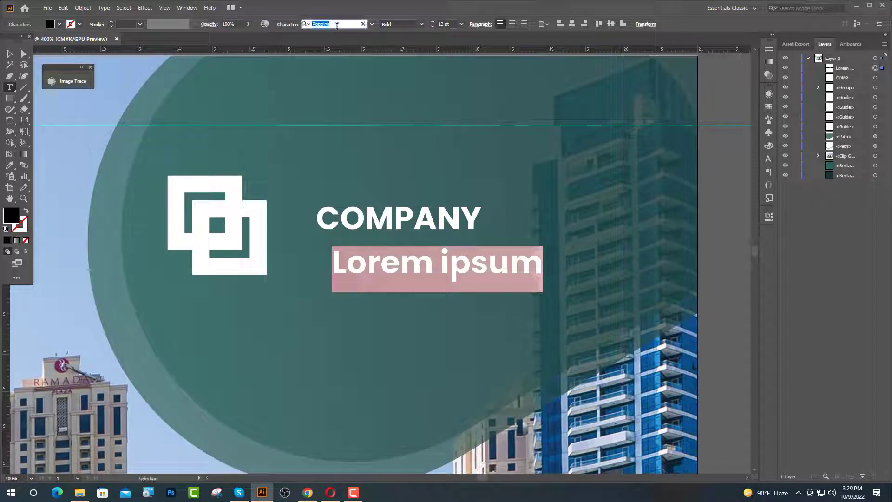
{"action": "type", "text": "LA"}
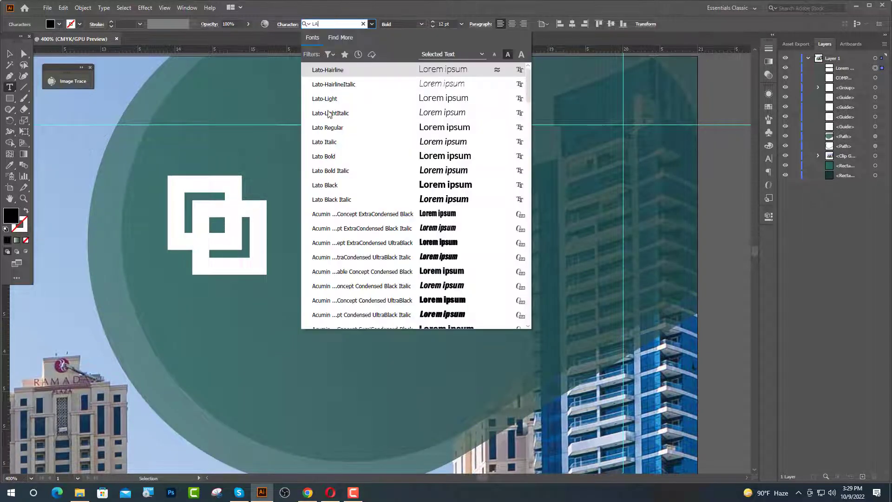
{"action": "left_click", "coordinate": [333, 128]}
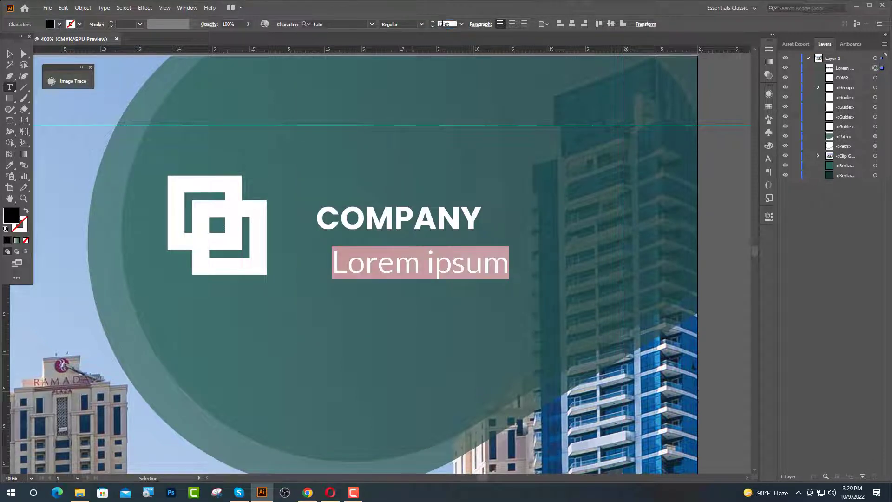
{"action": "left_click", "coordinate": [440, 24]}
{"action": "type", "text": "10"}
{"action": "key", "text": "Return"}
{"action": "left_click", "coordinate": [479, 268]}
{"action": "type", "text": "sit do"}
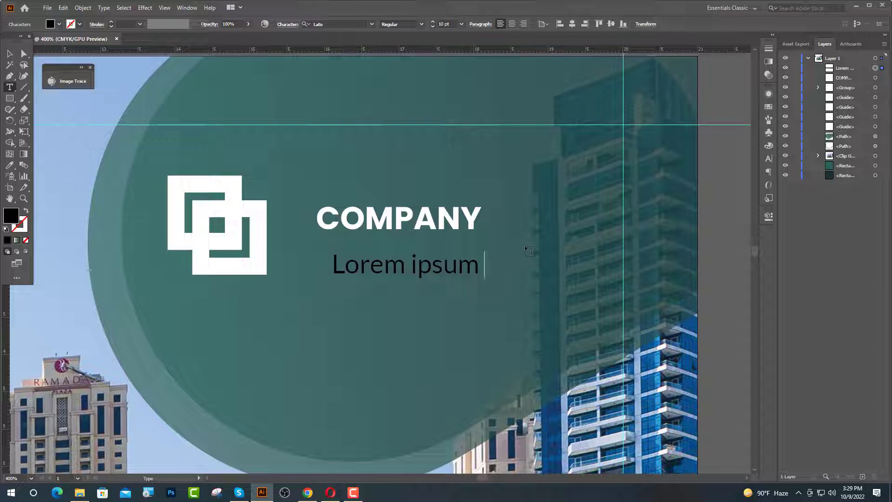
{"action": "type", "text": "ler"}
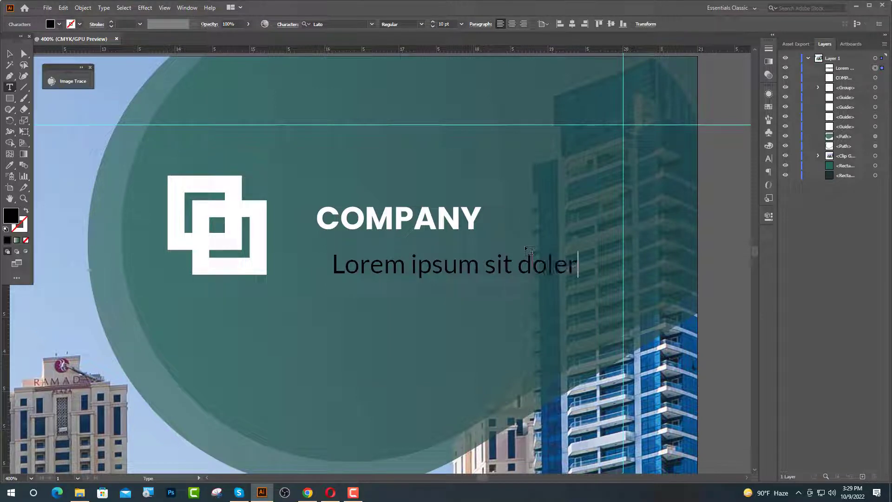
- Select both text lines and make COMPANY the alignment key object
{"action": "left_click", "coordinate": [10, 54]}
{"action": "left_click", "coordinate": [379, 221]}
{"action": "left_click", "coordinate": [404, 271], "text": "shift"}
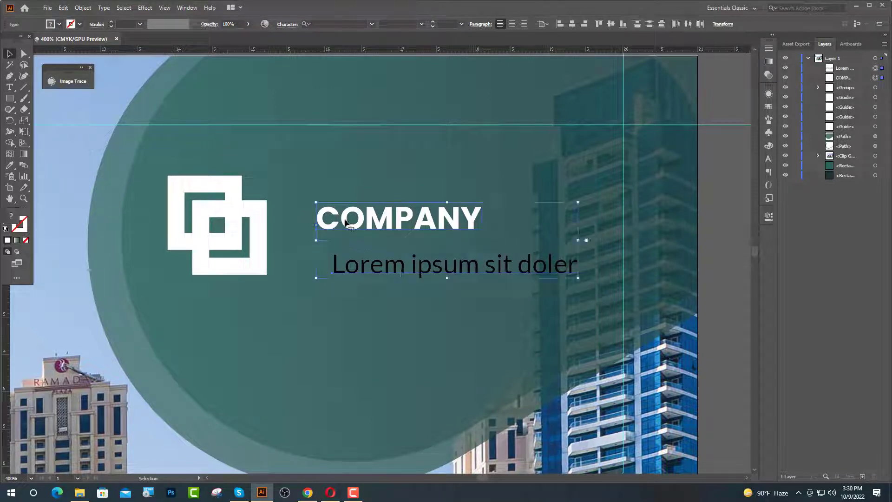
{"action": "left_click", "coordinate": [372, 210]}
- Left-align the tagline under COMPANY, nudge it into place, and colour it #a5a5a5 grey
{"action": "left_click", "coordinate": [561, 24]}
{"action": "left_click", "coordinate": [549, 214], "text": "shift"}
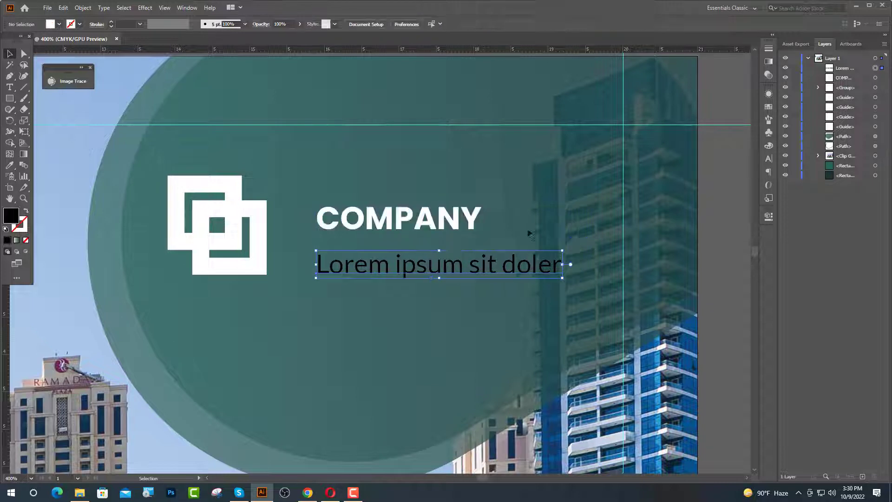
{"action": "key", "text": "shift+Up"}
{"action": "key", "text": "shift+Up"}
{"action": "key", "text": "Down"}
{"action": "key", "text": "Down"}
{"action": "key", "text": "shift+Down"}
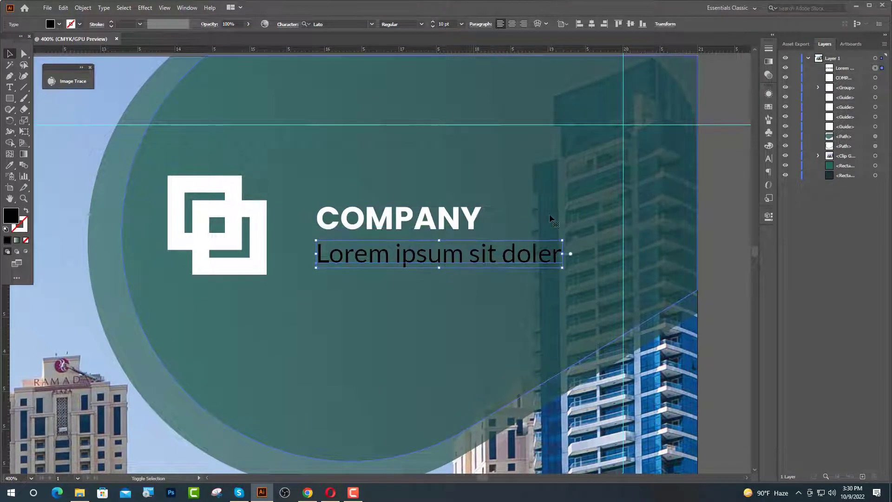
{"action": "key", "text": "Down"}
{"action": "key", "text": "Down"}
{"action": "key", "text": "Down"}
{"action": "key", "text": "Down"}
{"action": "key", "text": "Down"}
{"action": "double_click", "coordinate": [13, 216]}
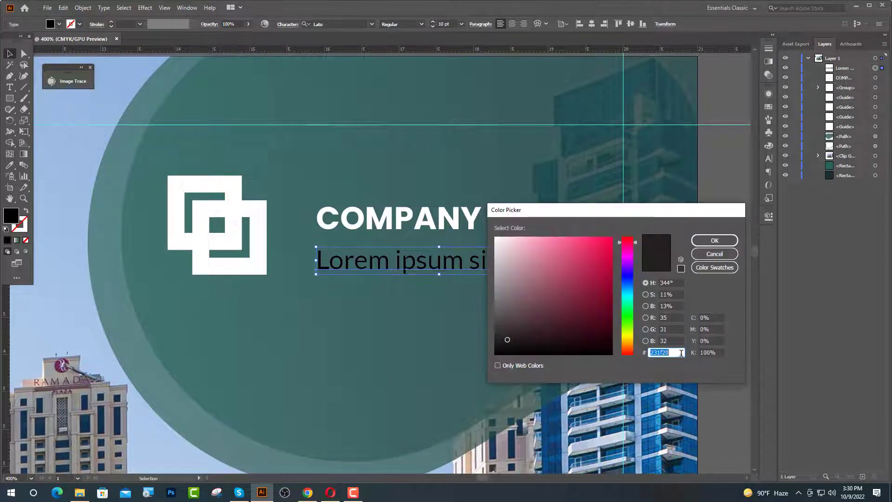
{"action": "type", "text": "a5a5a5"}
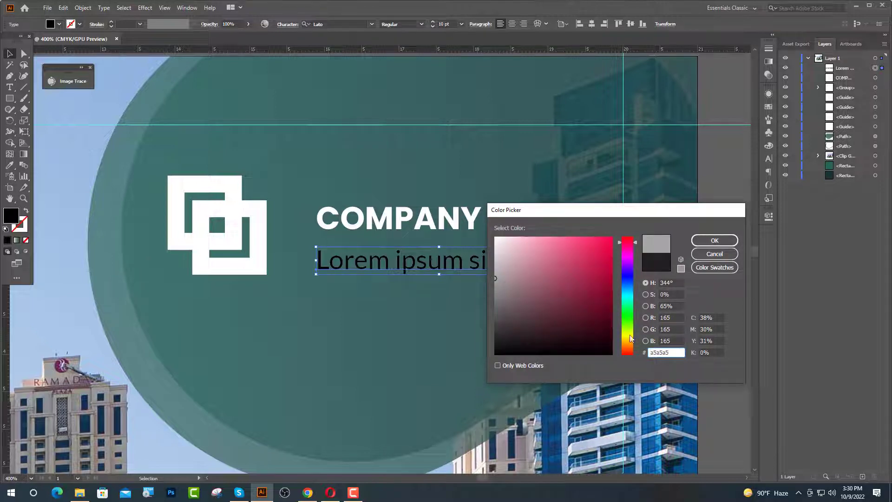
{"action": "left_click", "coordinate": [721, 242]}
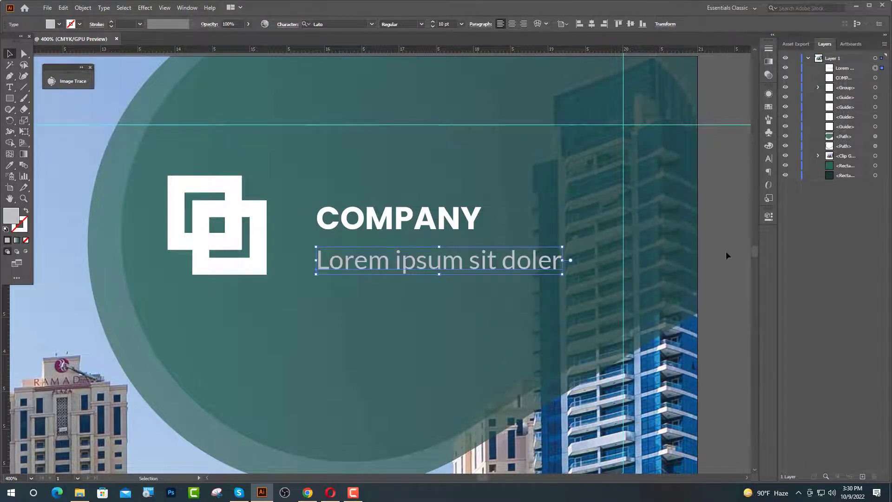
- Group the COMPANY heading with the tagline and nudge the group beside the logo
{"action": "key", "text": "ctrl+minus"}
{"action": "left_click", "coordinate": [396, 195], "text": "shift"}
{"action": "key", "text": "ctrl+g"}
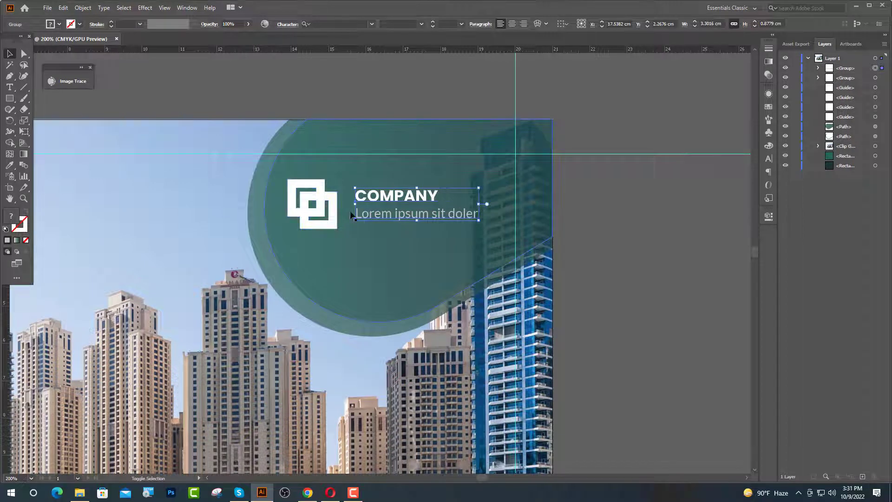
{"action": "key", "text": "Left"}
{"action": "key", "text": "Left"}
{"action": "key", "text": "Left"}
{"action": "key", "text": "Left"}
{"action": "key", "text": "Left"}
{"action": "key", "text": "Left"}
{"action": "key", "text": "Left"}
{"action": "key", "text": "Left"}
{"action": "key", "text": "Left"}
{"action": "key", "text": "Left"}
{"action": "key", "text": "Left"}
{"action": "key", "text": "Left"}
{"action": "key", "text": "Left"}
{"action": "key", "text": "Left"}
{"action": "key", "text": "Left"}
{"action": "key", "text": "Left"}
{"action": "key", "text": "Left"}
{"action": "key", "text": "Left"}
{"action": "key", "text": "Left"}
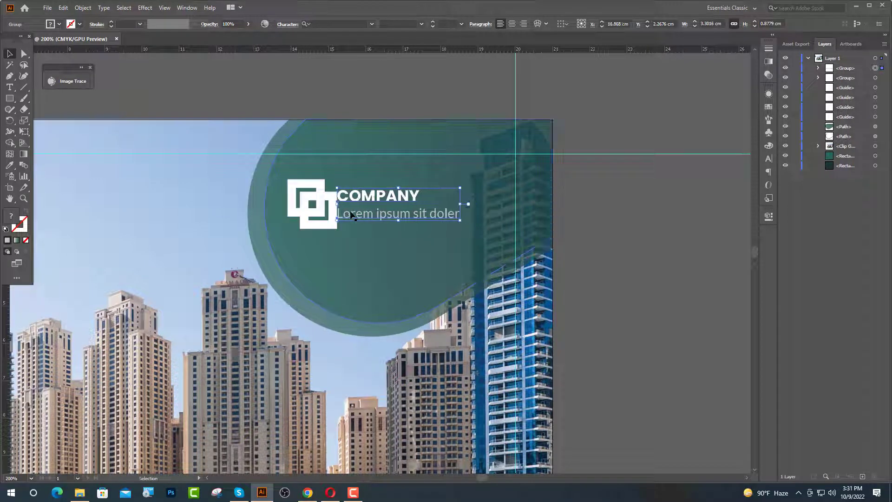
{"action": "key", "text": "Right"}
{"action": "key", "text": "Right"}
{"action": "key", "text": "Right"}
{"action": "key", "text": "Right"}
{"action": "key", "text": "Right"}
{"action": "key", "text": "Right"}
{"action": "key", "text": "Right"}
{"action": "key", "text": "Right"}
{"action": "key", "text": "Right"}
{"action": "key", "text": "Right"}
- Nudge the logo and text lockup together to position it within the teal circle
{"action": "left_click", "coordinate": [312, 218], "text": "shift"}
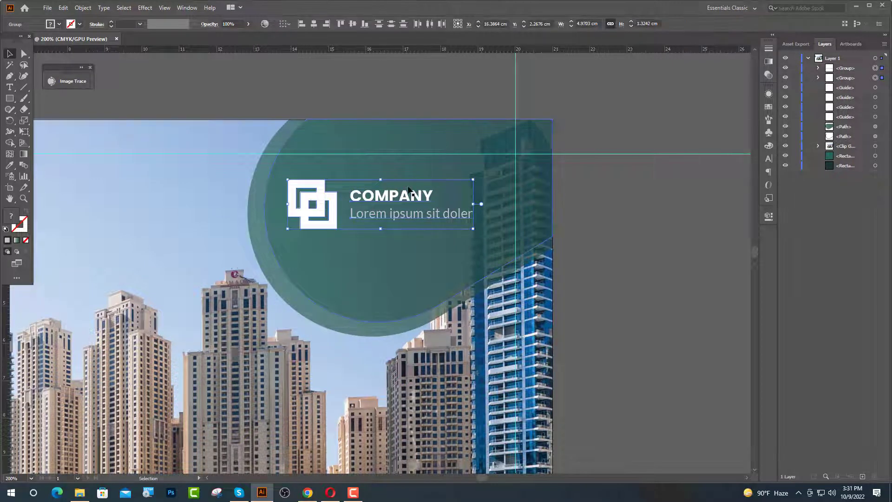
{"action": "key", "text": "Right"}
{"action": "key", "text": "Right"}
{"action": "key", "text": "Right"}
{"action": "key", "text": "Right"}
{"action": "key", "text": "Right"}
{"action": "key", "text": "Right"}
{"action": "key", "text": "Right"}
{"action": "key", "text": "Right"}
{"action": "key", "text": "Right"}
{"action": "key", "text": "Right"}
{"action": "key", "text": "Right"}
{"action": "key", "text": "Right"}
{"action": "key", "text": "Right"}
{"action": "key", "text": "Right"}
{"action": "key", "text": "Right"}
{"action": "key", "text": "Right"}
{"action": "key", "text": "Right"}
{"action": "key", "text": "Right"}
{"action": "key", "text": "Right"}
{"action": "key", "text": "Right"}
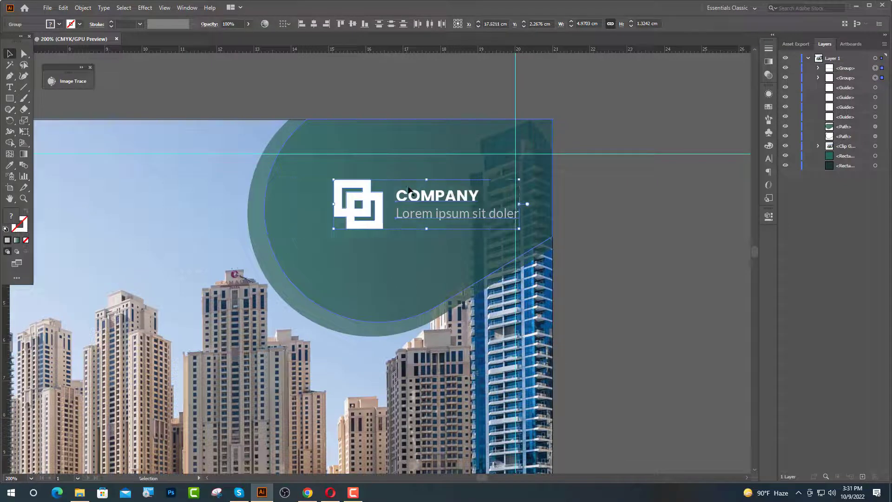
{"action": "key", "text": "Left"}
{"action": "key", "text": "Left"}
{"action": "key", "text": "Left"}
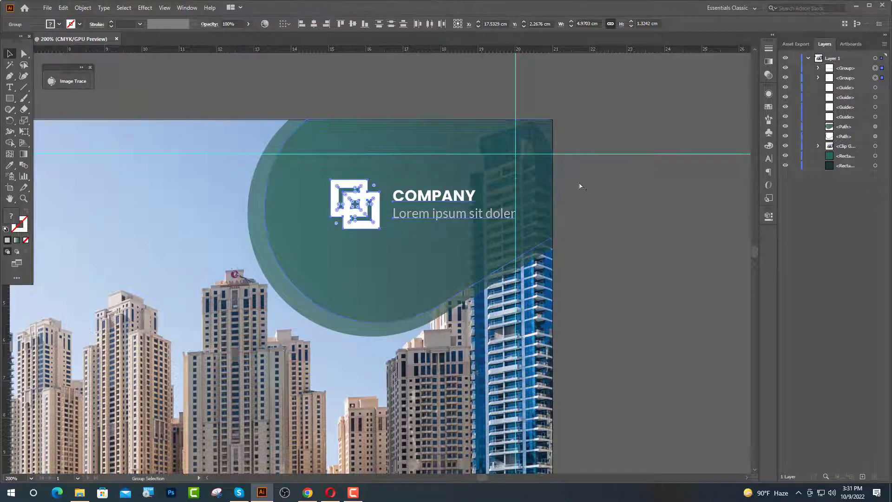
{"action": "scroll", "coordinate": [579, 185], "scroll_direction": "up", "scroll_amount": 1}
{"action": "scroll", "coordinate": [480, 229], "scroll_direction": "up", "scroll_amount": 1}
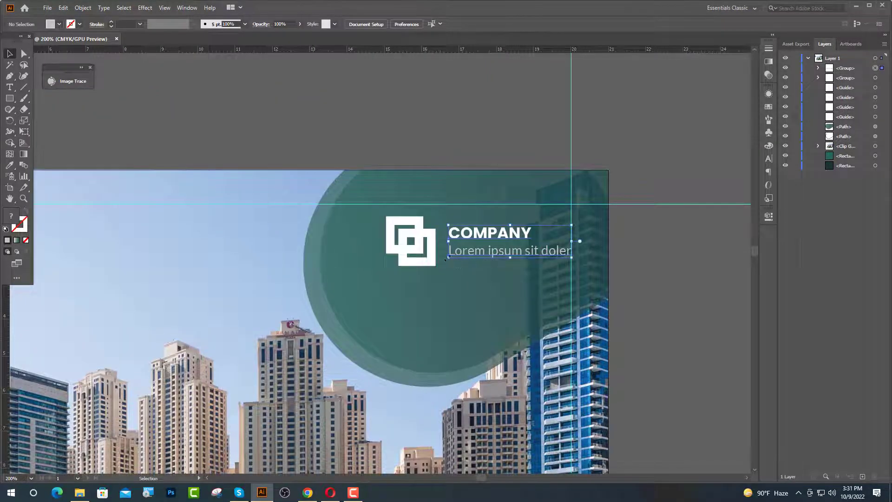
{"action": "left_click", "coordinate": [428, 255]}
{"action": "key", "text": "Down"}
{"action": "key", "text": "Down"}
{"action": "key", "text": "Down"}
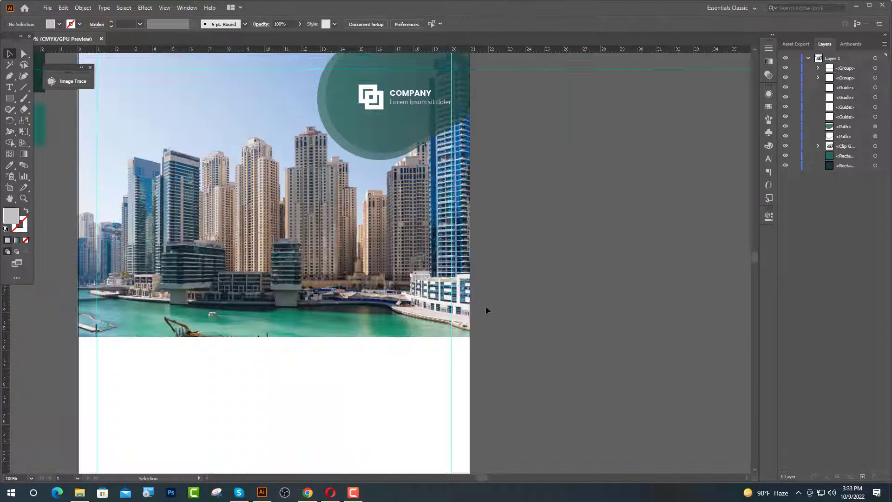
{"action": "scroll", "coordinate": [486, 310], "scroll_direction": "up", "scroll_amount": 1}
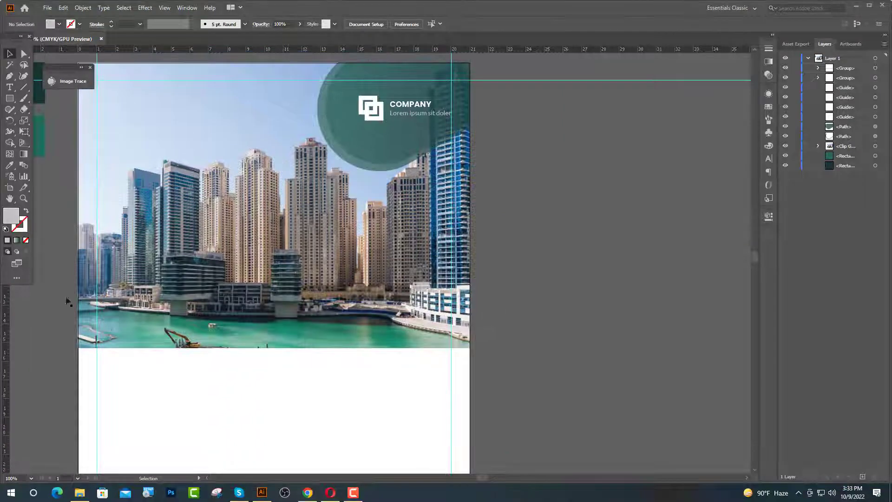
- Draw a closed wave shape with the Pen tool across the photo's lower part
{"action": "left_click", "coordinate": [8, 77]}
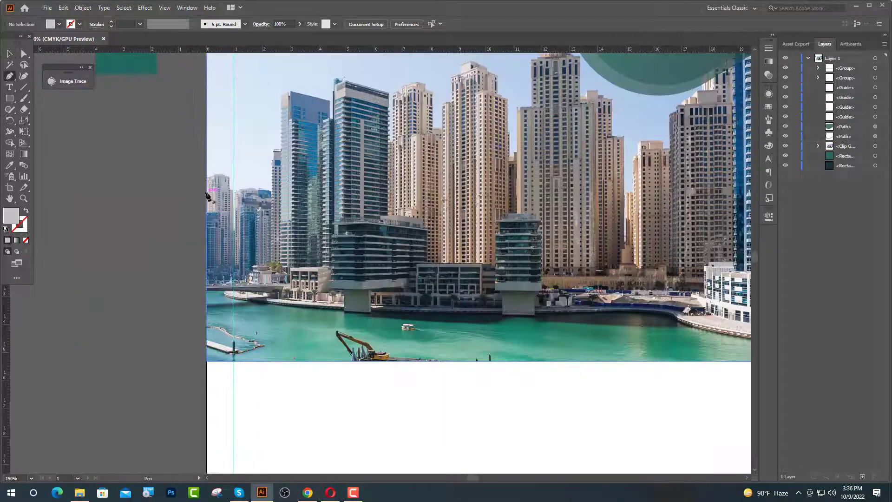
{"action": "left_click", "coordinate": [143, 234]}
{"action": "left_click", "coordinate": [272, 140]}
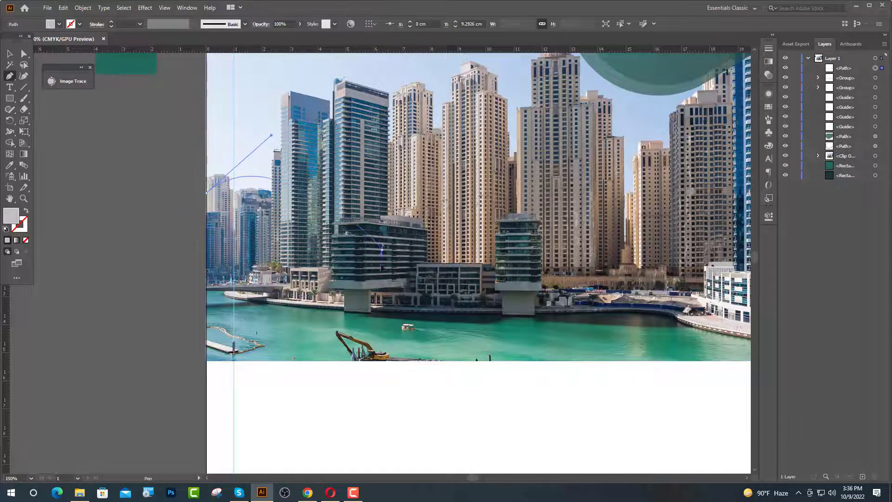
{"action": "left_click_drag", "start_coordinate": [400, 339], "coordinate": [415, 349]}
{"action": "scroll", "coordinate": [472, 353], "scroll_direction": "right", "scroll_amount": 2}
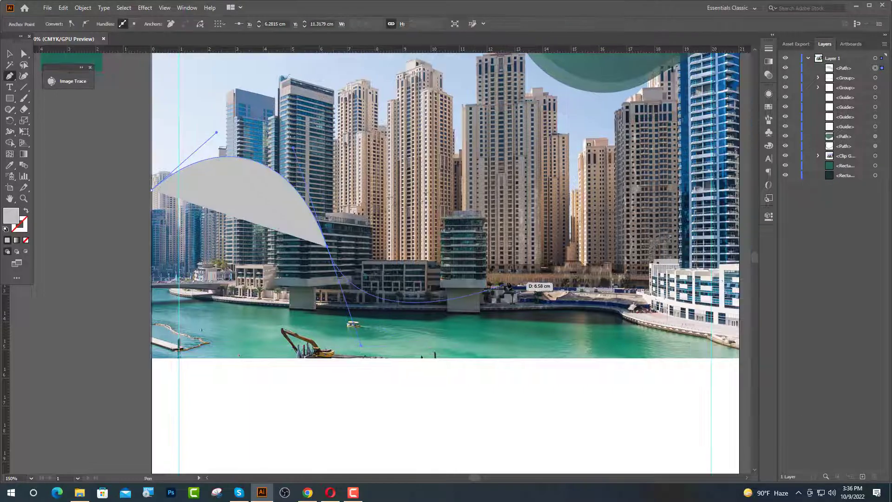
{"action": "left_click_drag", "start_coordinate": [495, 316], "coordinate": [578, 224]}
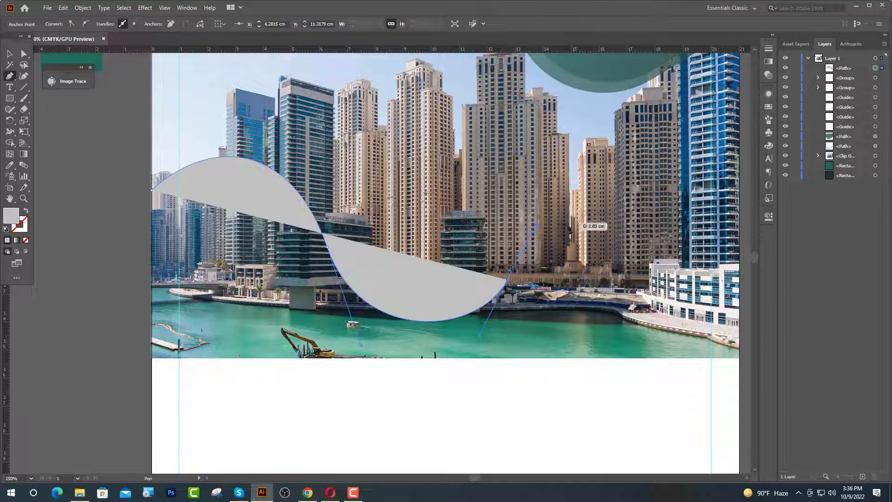
{"action": "key", "text": "ctrl+0"}
{"action": "key", "text": "ctrl+1"}
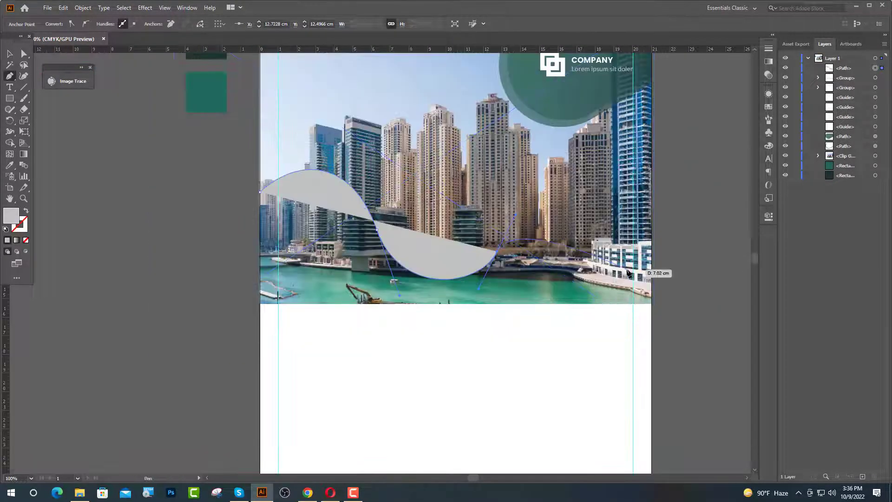
{"action": "left_click_drag", "start_coordinate": [653, 280], "coordinate": [703, 358]}
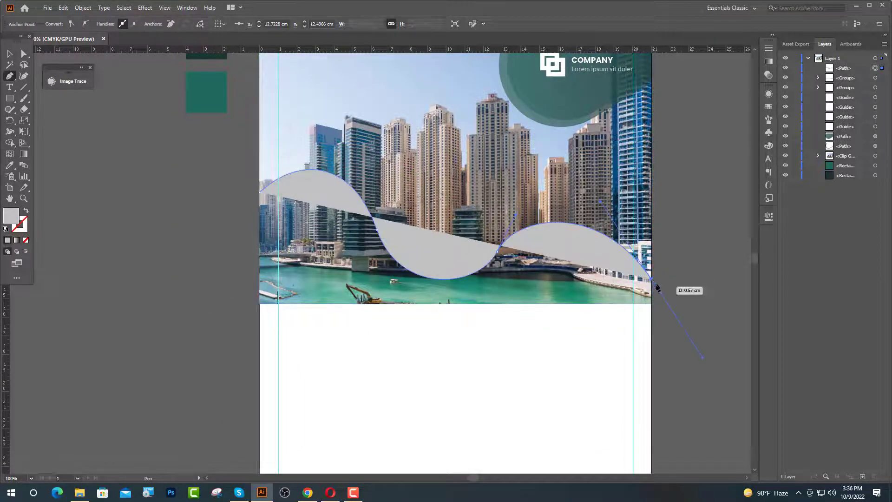
{"action": "left_click", "coordinate": [654, 281]}
{"action": "left_click", "coordinate": [652, 315]}
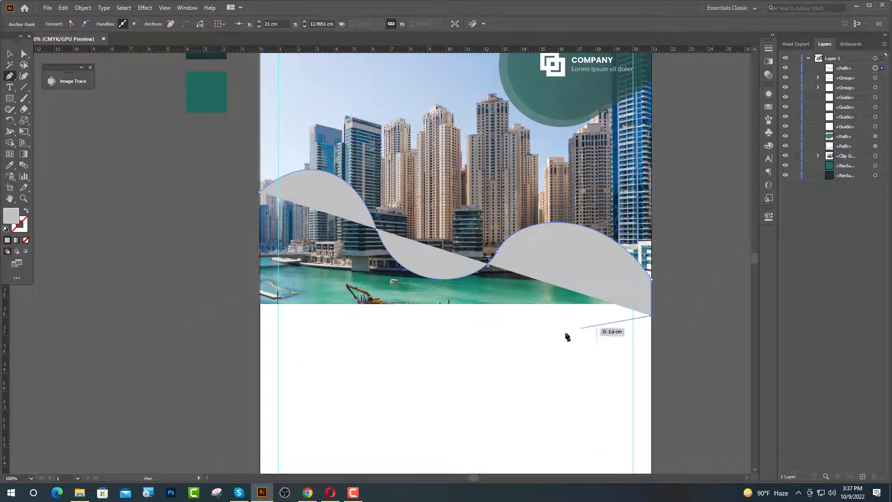
{"action": "left_click", "coordinate": [260, 316], "text": "shift"}
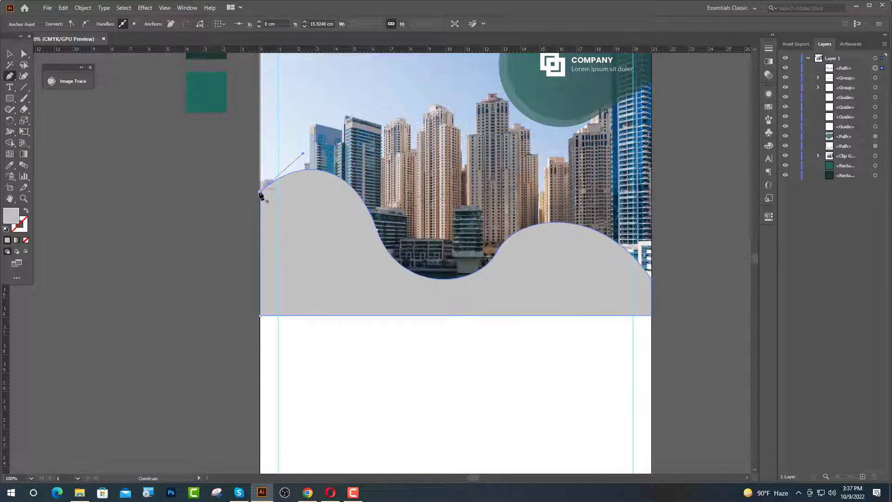
{"action": "left_click", "coordinate": [260, 192]}
- Duplicate the wave slightly lower and reshape its anchors and curve handles
{"action": "key", "text": "v"}
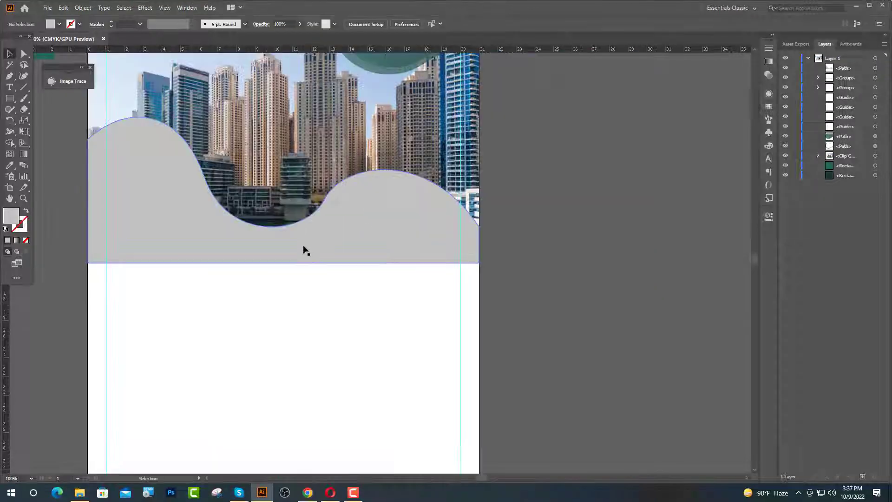
{"action": "left_click_drag", "start_coordinate": [304, 245], "coordinate": [309, 282]}
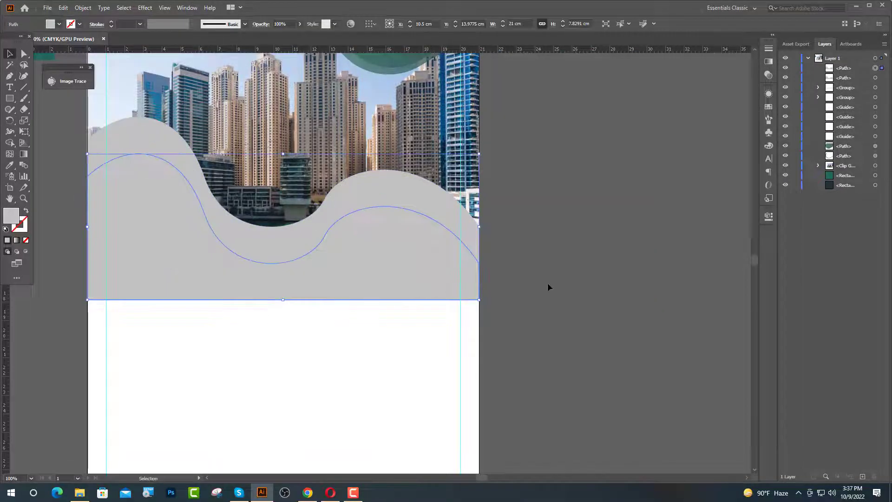
{"action": "left_click", "coordinate": [23, 54]}
{"action": "left_click_drag", "start_coordinate": [88, 177], "coordinate": [87, 149]}
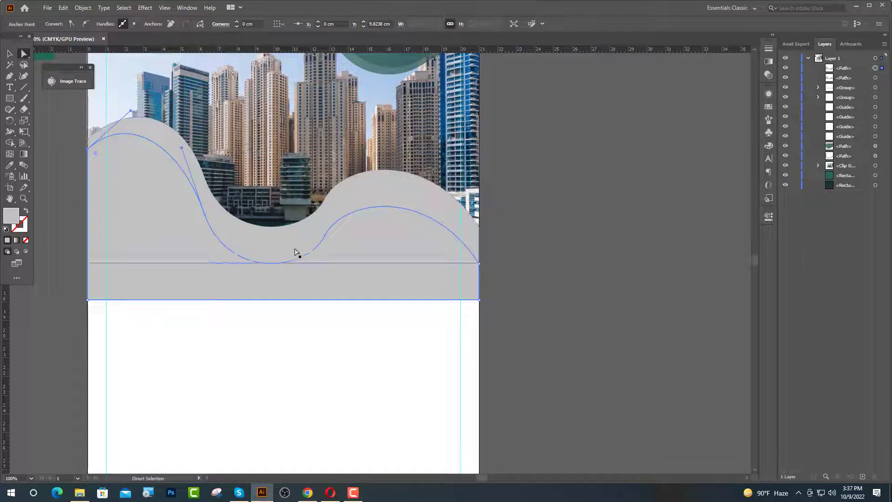
{"action": "left_click_drag", "start_coordinate": [325, 238], "coordinate": [327, 226]}
{"action": "left_click_drag", "start_coordinate": [205, 217], "coordinate": [205, 212]}
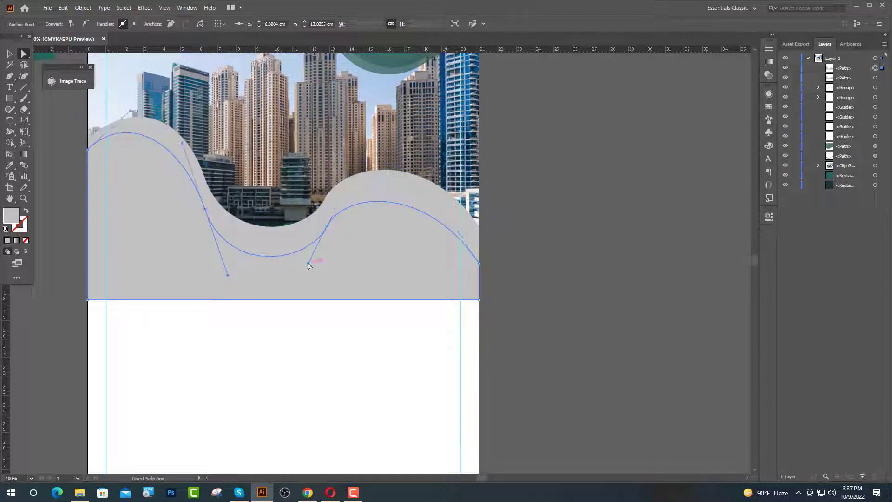
{"action": "left_click_drag", "start_coordinate": [308, 263], "coordinate": [289, 264]}
- Reselect the upper grey wave to prepare its gradient fill
{"action": "left_click", "coordinate": [335, 205]}
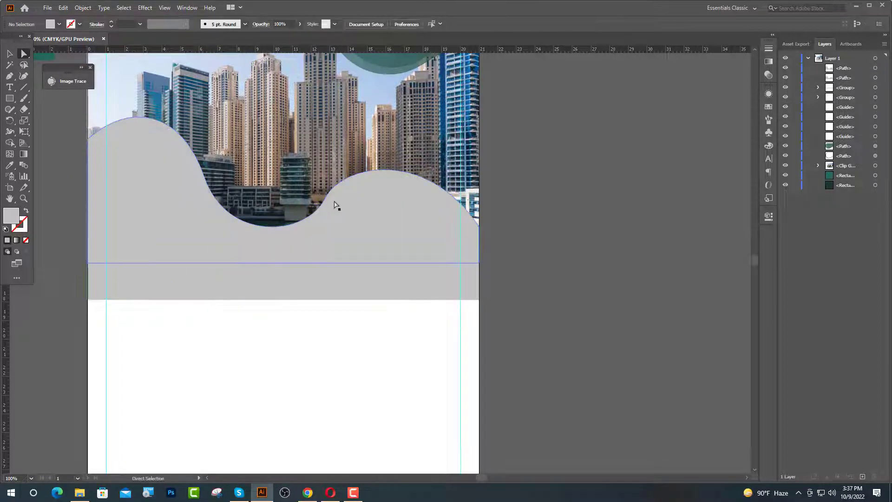
{"action": "left_click", "coordinate": [324, 201]}
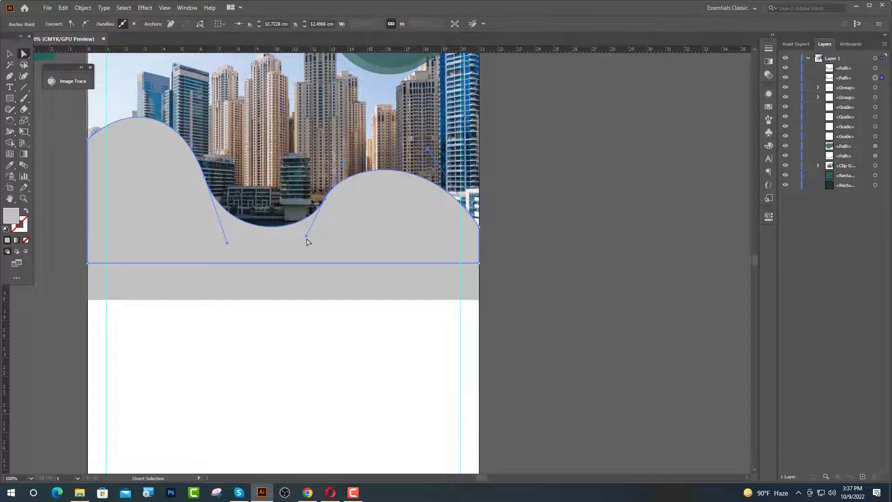
{"action": "left_click", "coordinate": [294, 240]}
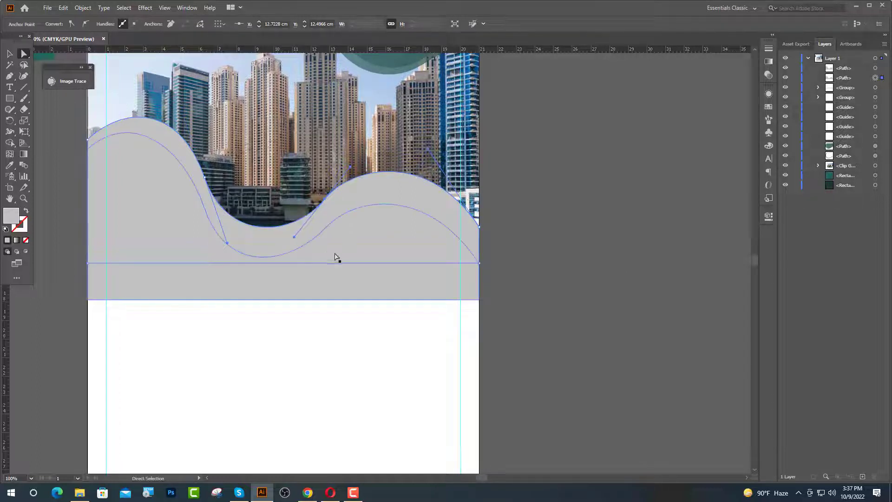
{"action": "key", "text": "v"}
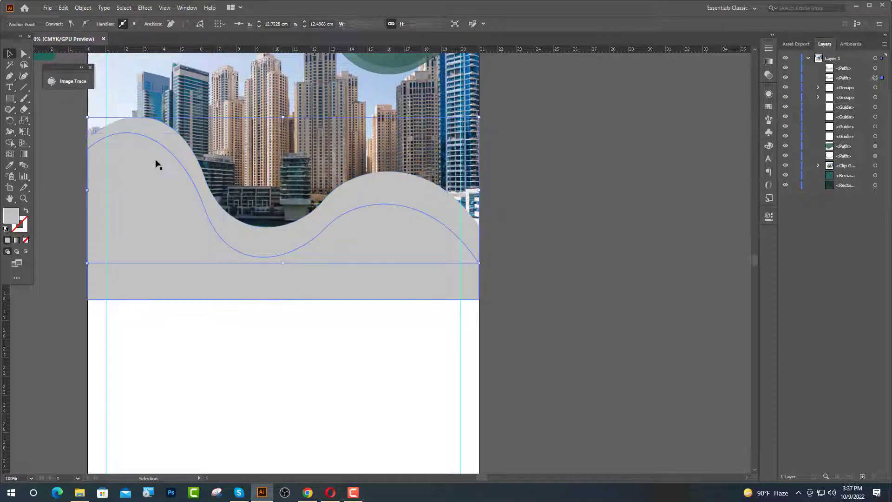
{"action": "left_click", "coordinate": [546, 201]}
{"action": "left_click", "coordinate": [370, 224]}
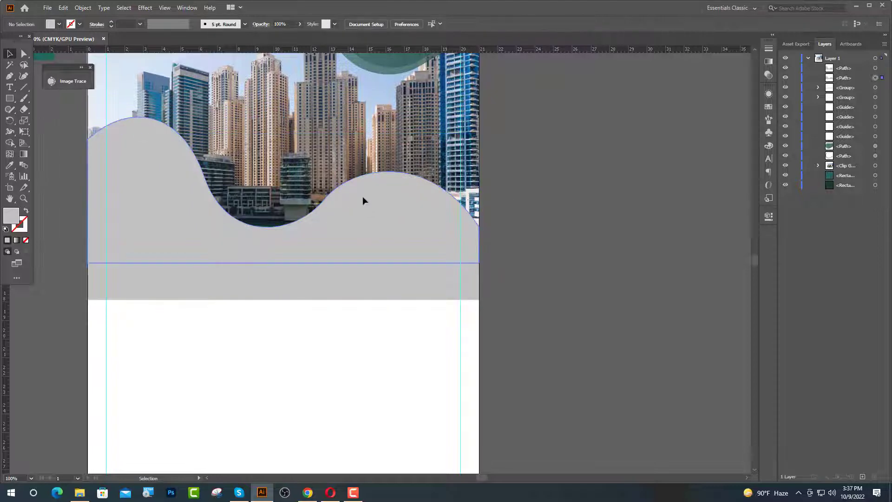
{"action": "left_click", "coordinate": [772, 35]}
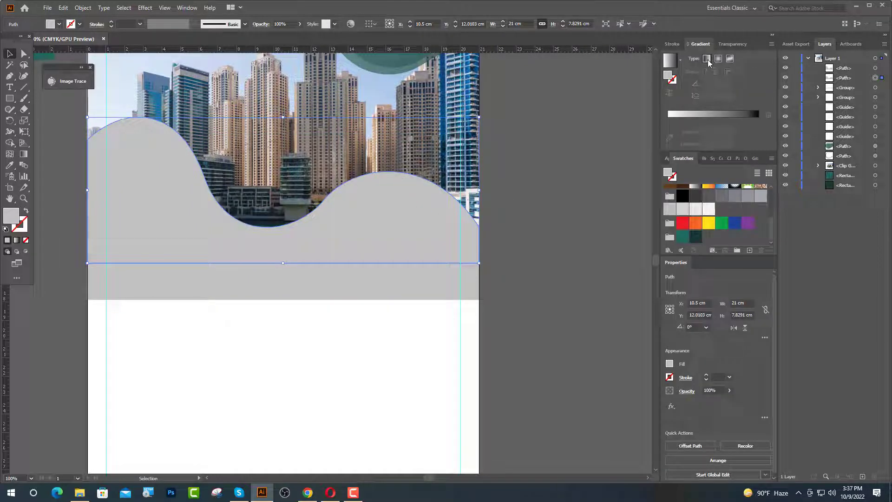
- Fill the wave with a dark-to-teal linear gradient and copy it onto the grey wave
{"action": "left_click", "coordinate": [707, 58]}
{"action": "scroll", "coordinate": [675, 185], "scroll_direction": "down", "scroll_amount": 1}
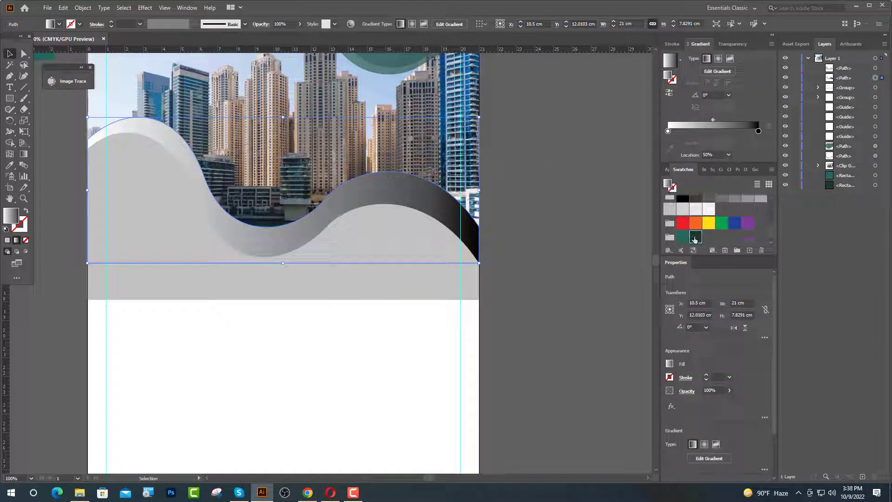
{"action": "left_click_drag", "start_coordinate": [695, 240], "coordinate": [668, 131]}
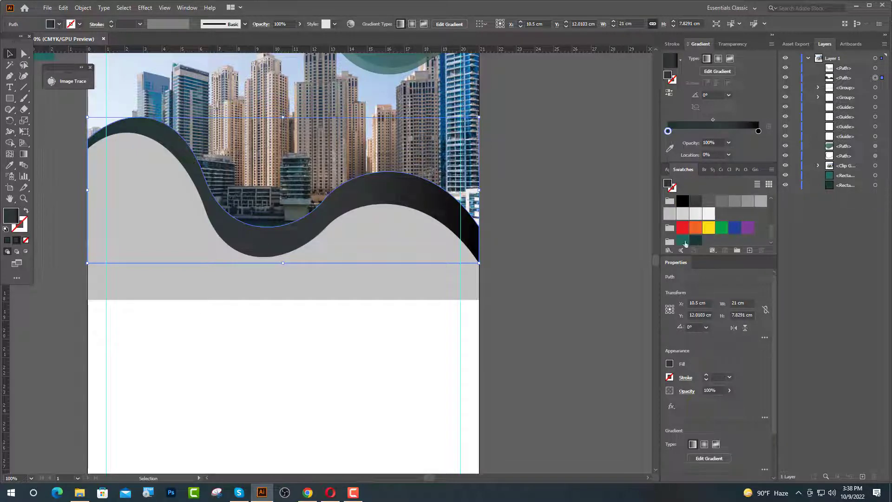
{"action": "left_click_drag", "start_coordinate": [764, 133], "coordinate": [759, 132]}
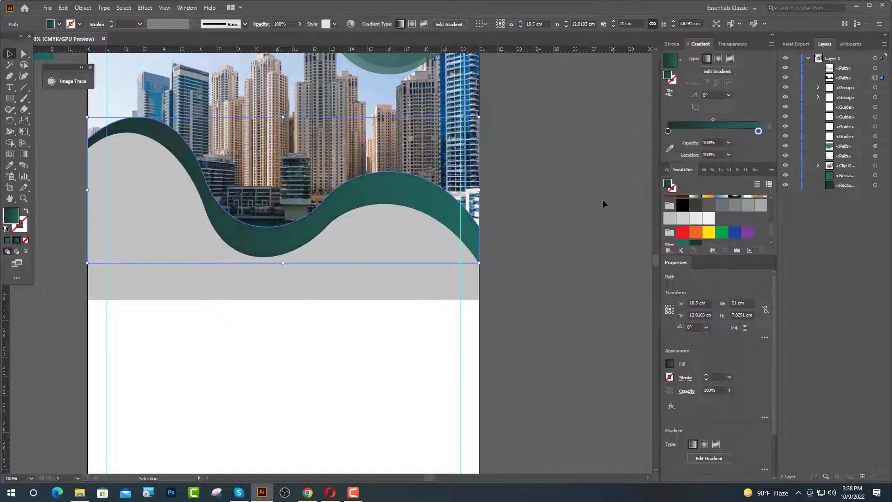
{"action": "left_click", "coordinate": [605, 203]}
{"action": "left_click", "coordinate": [168, 232]}
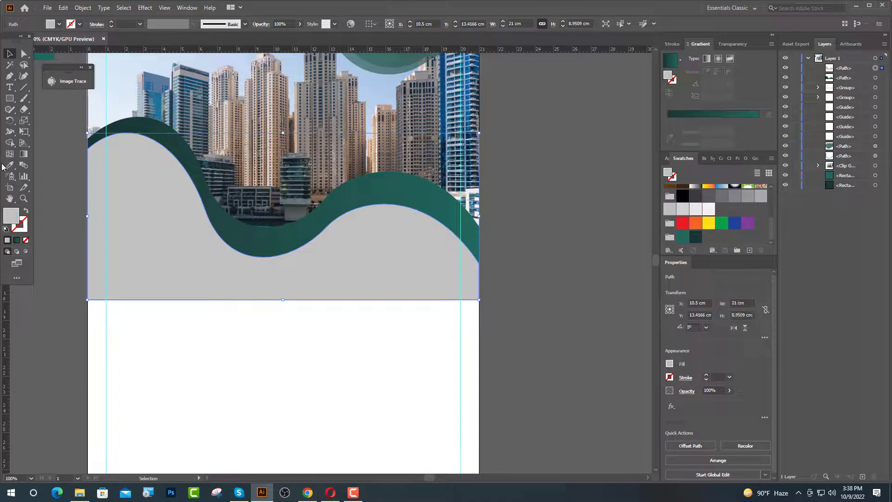
{"action": "left_click", "coordinate": [10, 165]}
{"action": "left_click", "coordinate": [196, 180]}
{"action": "key", "text": "a"}
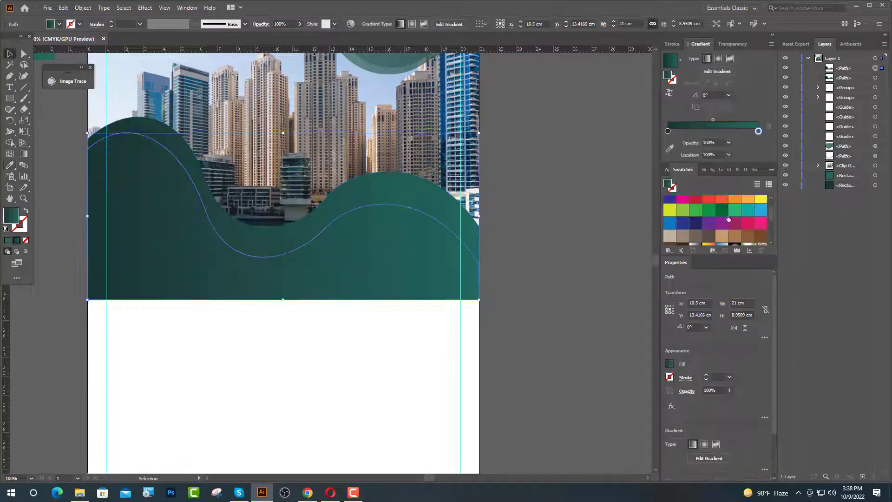
{"action": "left_click_drag", "start_coordinate": [759, 131], "coordinate": [759, 131]}
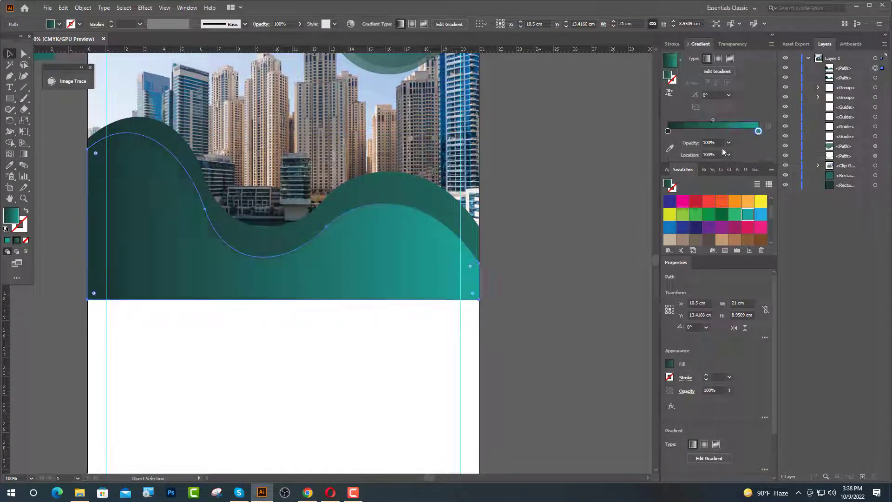
- Duplicate the wave lower, stretch its bottom corners to the artboard bottom, and fill it white
{"action": "left_click_drag", "start_coordinate": [319, 299], "coordinate": [319, 328]}
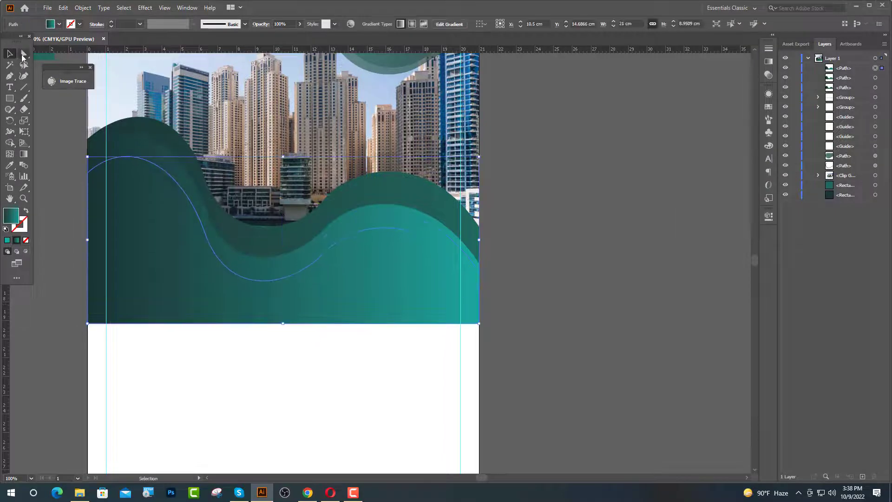
{"action": "left_click", "coordinate": [24, 54]}
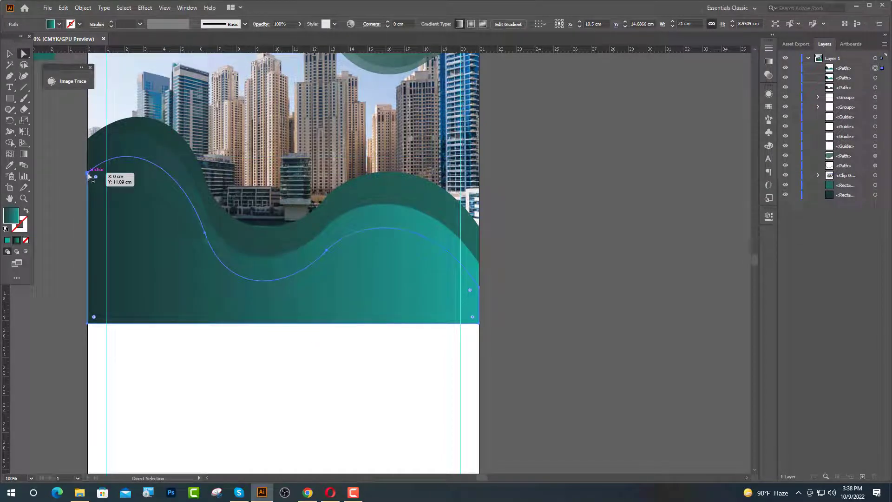
{"action": "left_click_drag", "start_coordinate": [90, 176], "coordinate": [89, 151]}
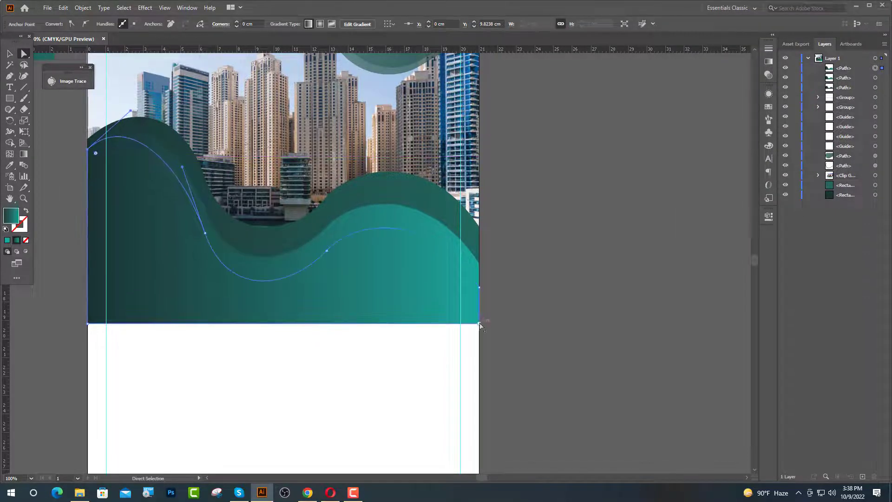
{"action": "key", "text": "ctrl+minus"}
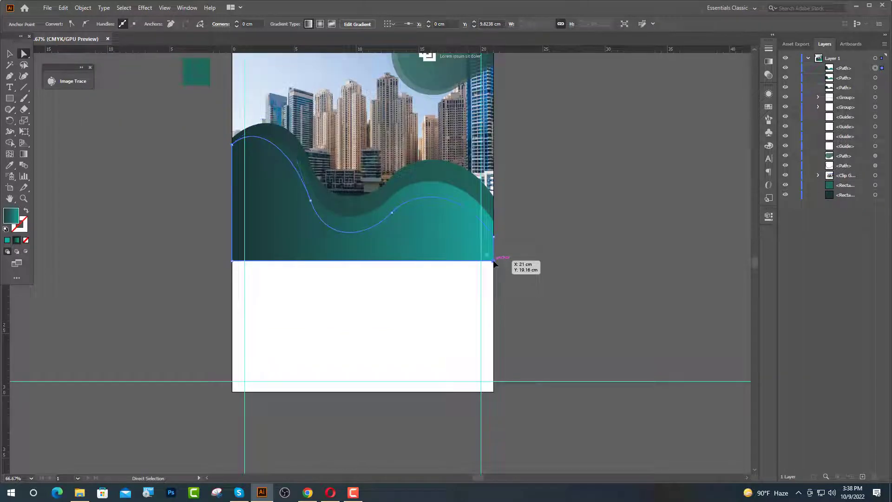
{"action": "left_click_drag", "start_coordinate": [495, 262], "coordinate": [493, 392]}
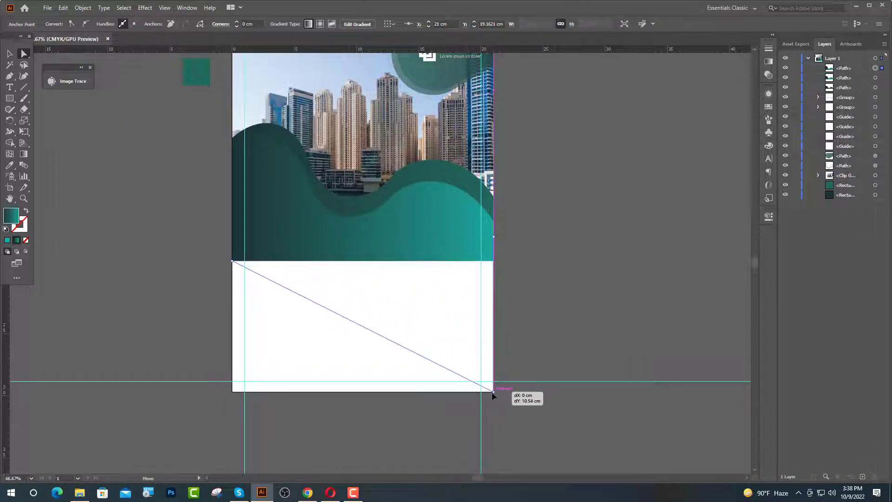
{"action": "left_click_drag", "start_coordinate": [232, 261], "coordinate": [232, 392]}
{"action": "key", "text": "v"}
{"action": "left_click", "coordinate": [59, 24]}
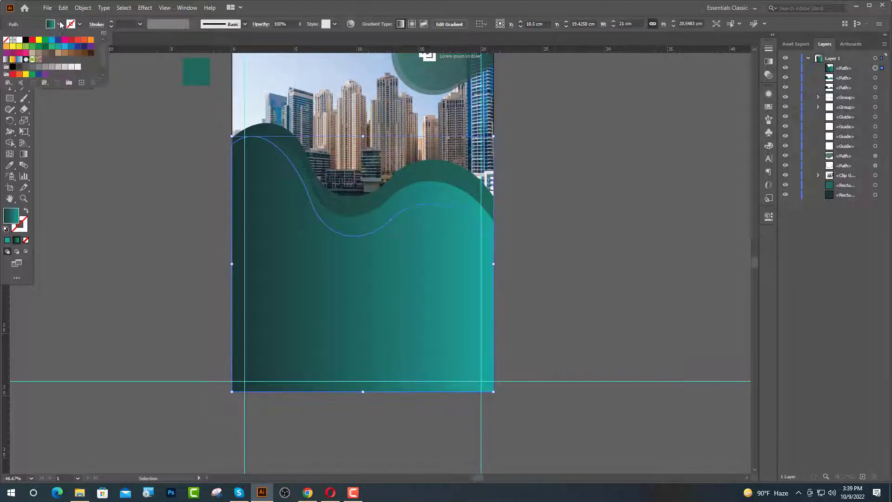
{"action": "left_click", "coordinate": [20, 41]}
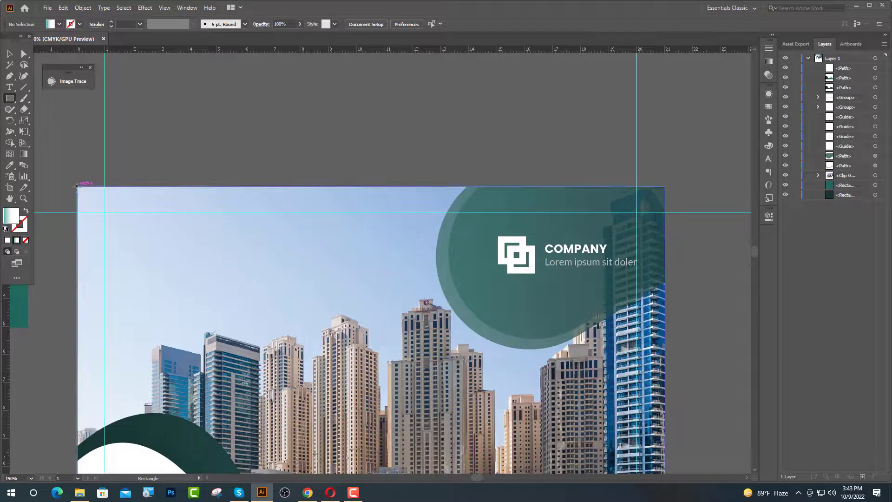
- Draw a page-width rectangle across the artboard top and give it a transparency blending mode
{"action": "mouse_move", "coordinate": [76, 186]}
{"action": "left_mouse_down"}
{"action": "mouse_move", "coordinate": [681, 334]}
{"action": "mouse_move", "coordinate": [685, 309]}
{"action": "mouse_move", "coordinate": [665, 290]}
{"action": "left_mouse_up"}
{"action": "left_click", "coordinate": [10, 55]}
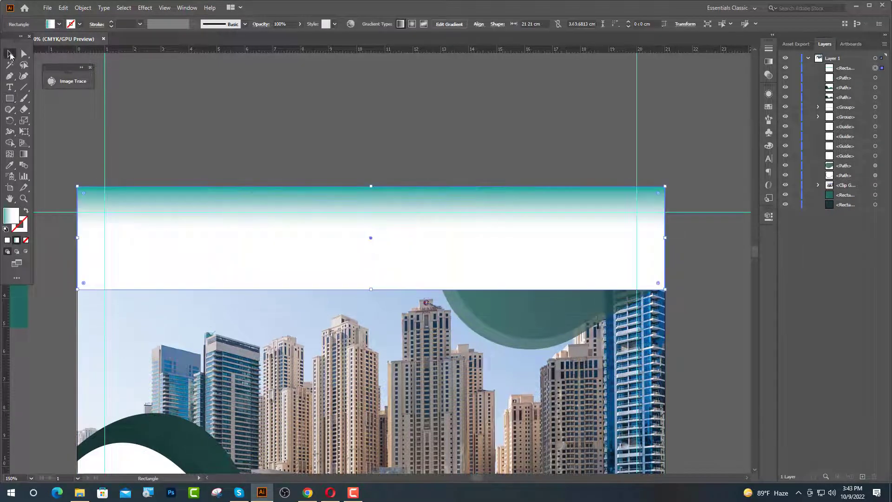
{"action": "left_click", "coordinate": [767, 219]}
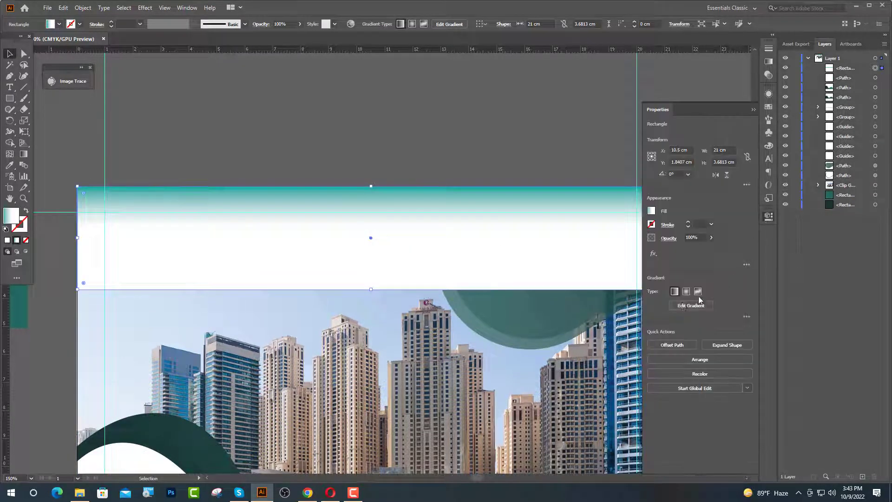
{"action": "left_click", "coordinate": [668, 238]}
{"action": "left_click", "coordinate": [613, 255]}
{"action": "left_click", "coordinate": [599, 293]}
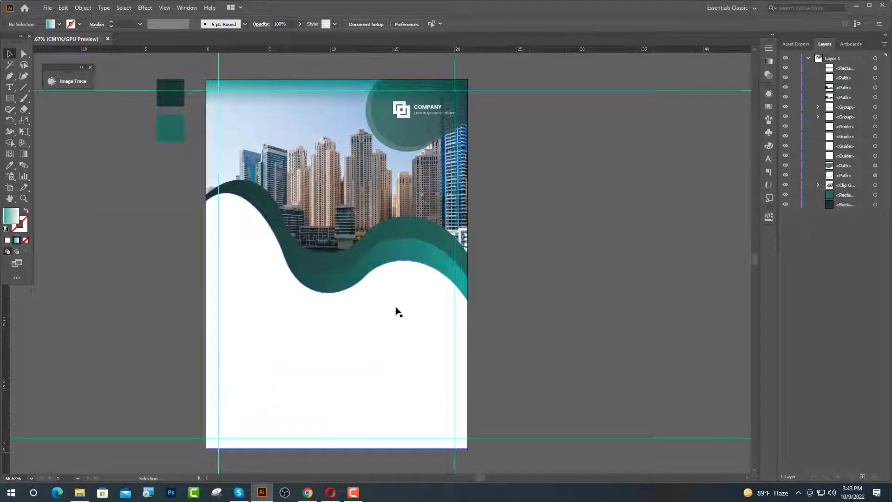
- Duplicate the white wave slightly lower and raise its left and right ends
{"action": "key", "text": "ctrl+1"}
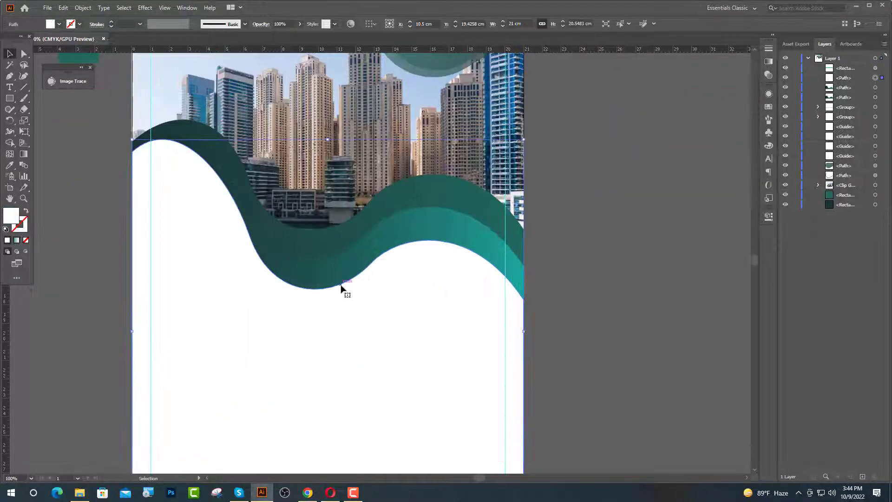
{"action": "left_click_drag", "start_coordinate": [341, 291], "coordinate": [341, 314]}
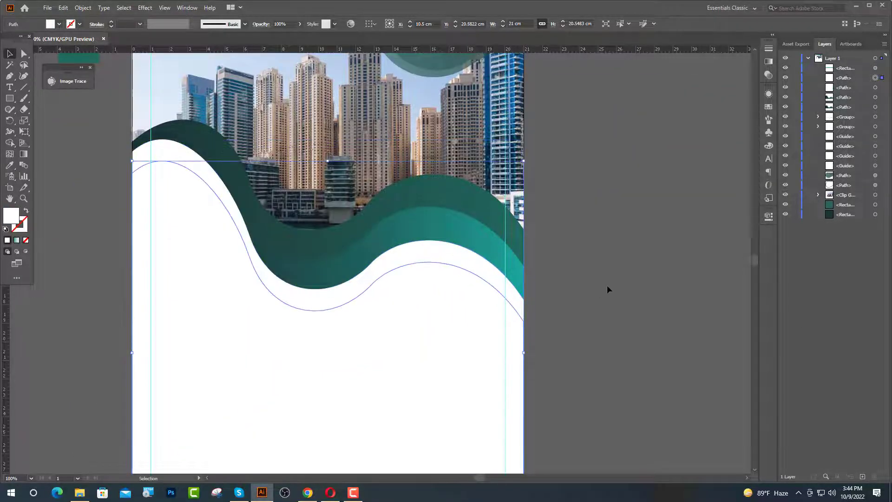
{"action": "left_click", "coordinate": [24, 54]}
{"action": "left_click_drag", "start_coordinate": [131, 176], "coordinate": [132, 165]}
{"action": "left_click", "coordinate": [371, 284]}
{"action": "left_click_drag", "start_coordinate": [335, 323], "coordinate": [335, 314]}
{"action": "left_click", "coordinate": [128, 346]}
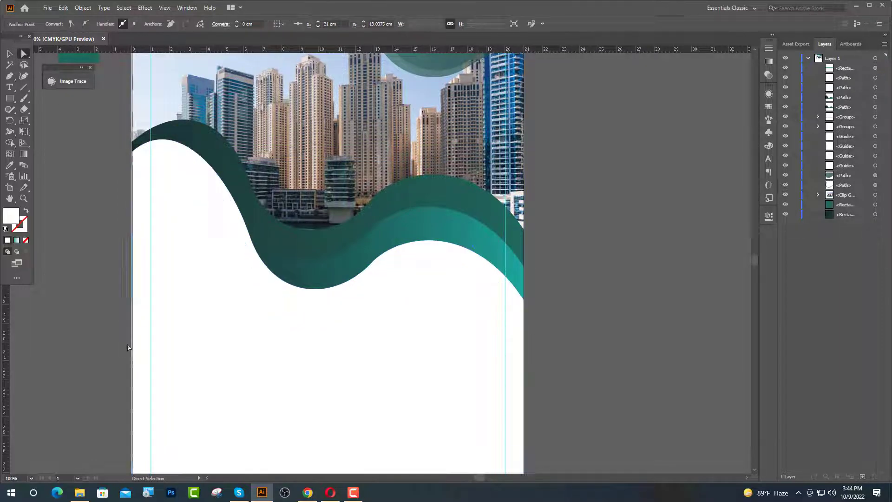
{"action": "left_click", "coordinate": [133, 348]}
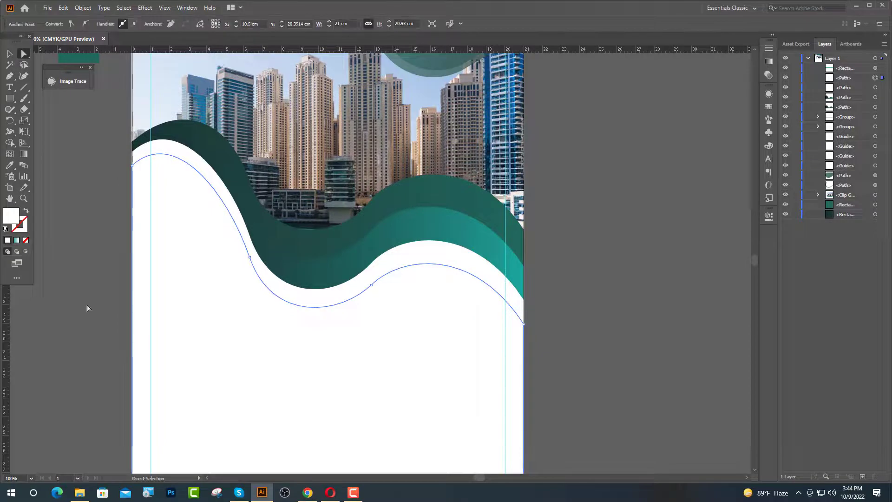
{"action": "left_click", "coordinate": [209, 315]}
- Delete the copy's bottom edge and swap its white fill to a stroke
{"action": "scroll", "coordinate": [219, 378], "scroll_direction": "down", "scroll_amount": 4}
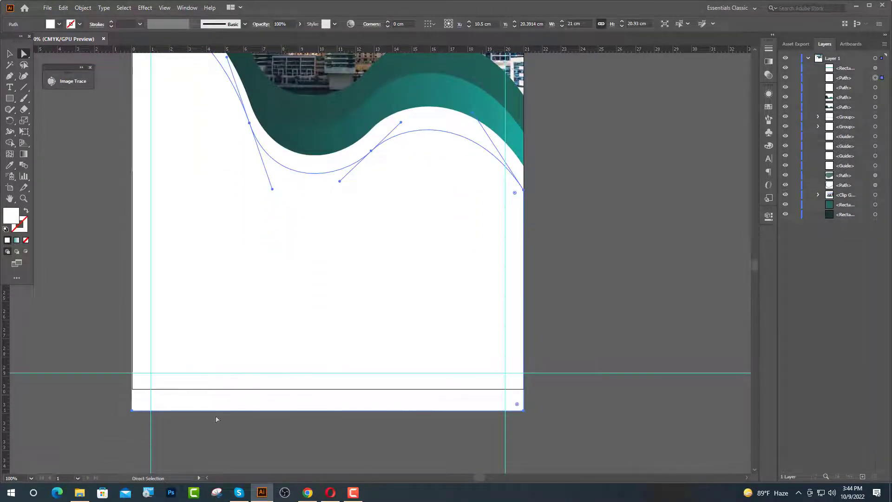
{"action": "left_click", "coordinate": [234, 411]}
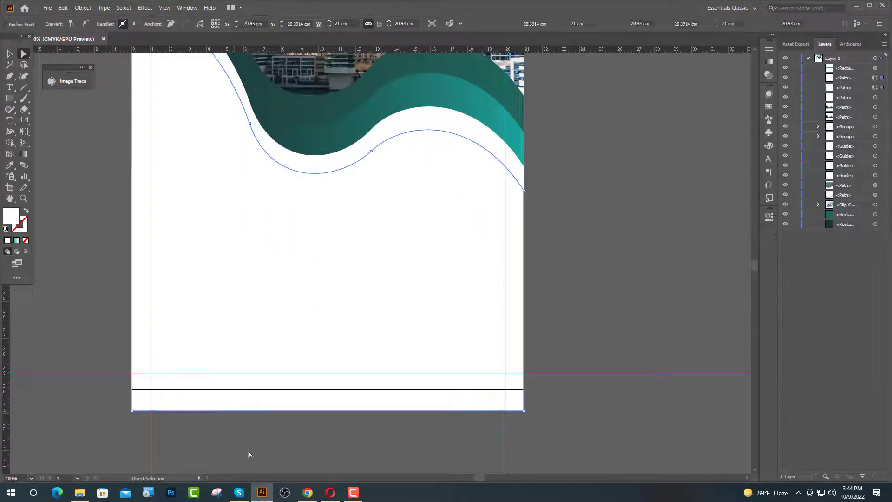
{"action": "key", "text": "Delete"}
{"action": "key", "text": "Delete"}
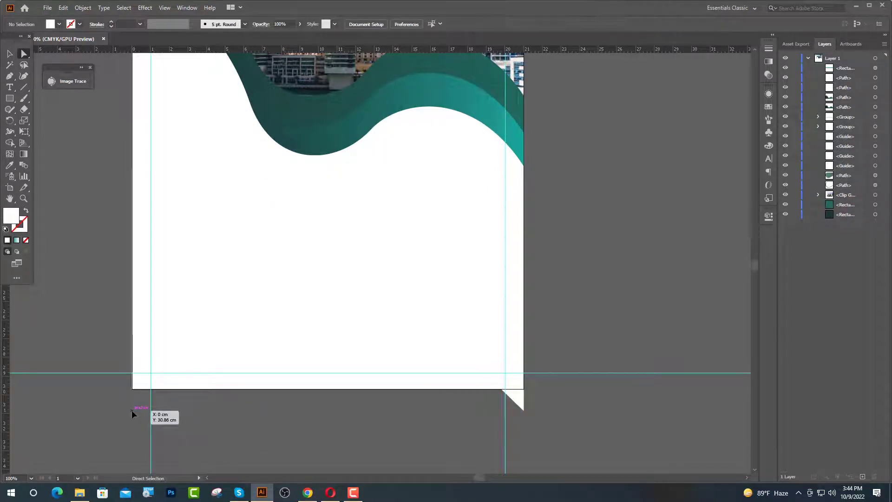
{"action": "left_click", "coordinate": [526, 405]}
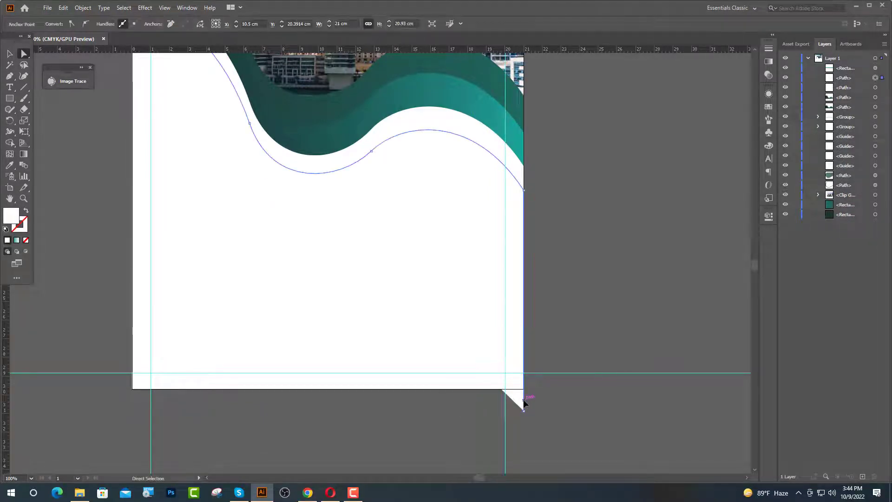
{"action": "key", "text": "ctrl+z"}
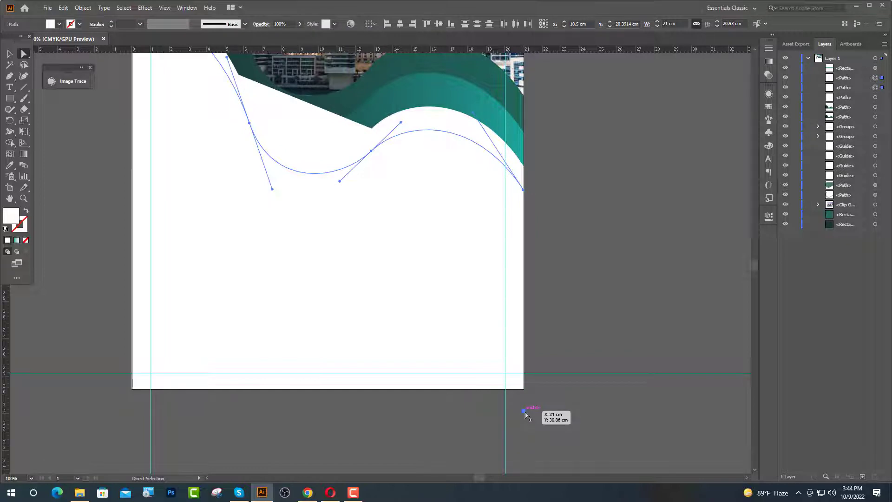
{"action": "key", "text": "Delete"}
{"action": "left_click", "coordinate": [334, 140]}
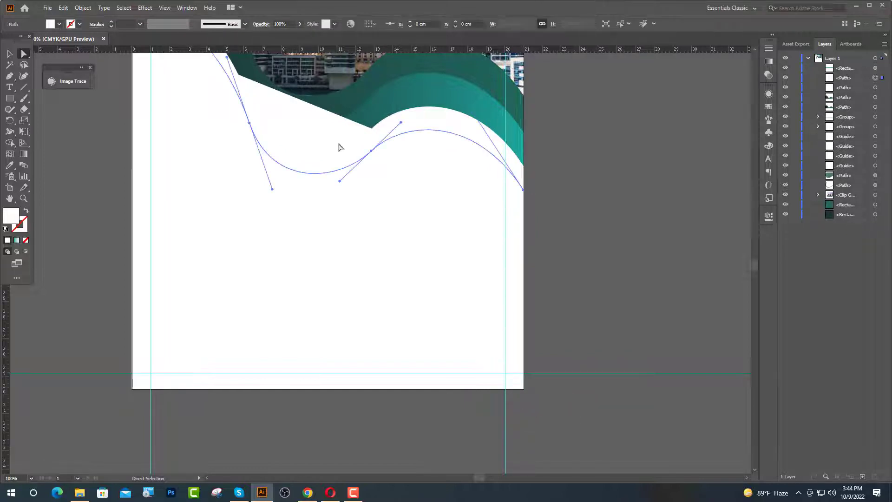
{"action": "scroll", "coordinate": [409, 247], "scroll_direction": "up", "scroll_amount": 6}
{"action": "left_click", "coordinate": [27, 212]}
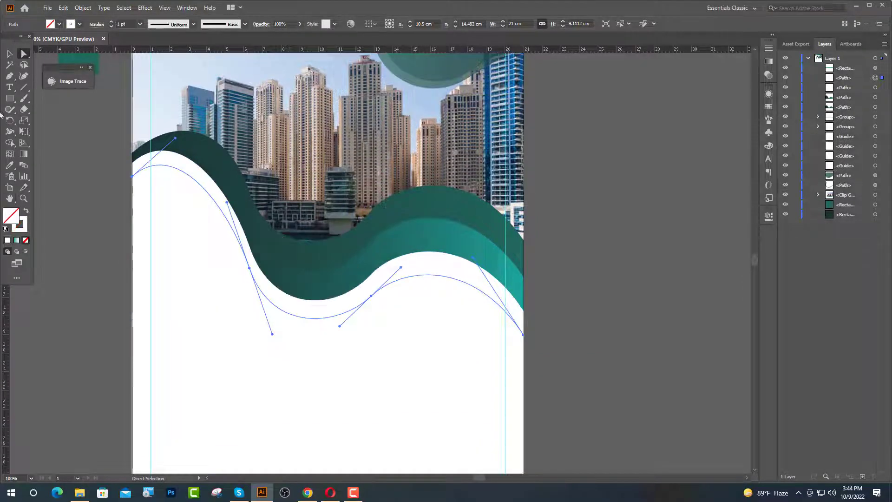
- Give the wave curve a dark teal stroke from the control bar swatches
{"action": "left_click", "coordinate": [9, 53]}
{"action": "scroll", "coordinate": [117, 73], "scroll_direction": "up", "scroll_amount": 6}
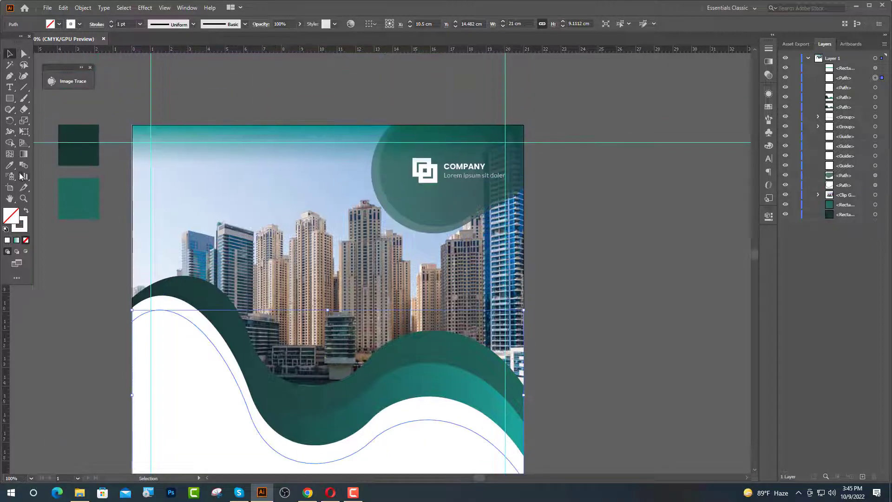
{"action": "left_click", "coordinate": [81, 25]}
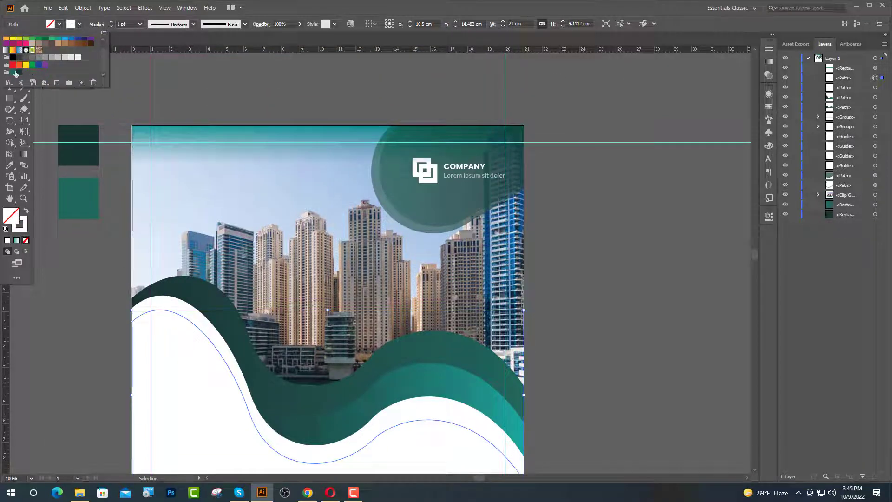
{"action": "left_click", "coordinate": [15, 73]}
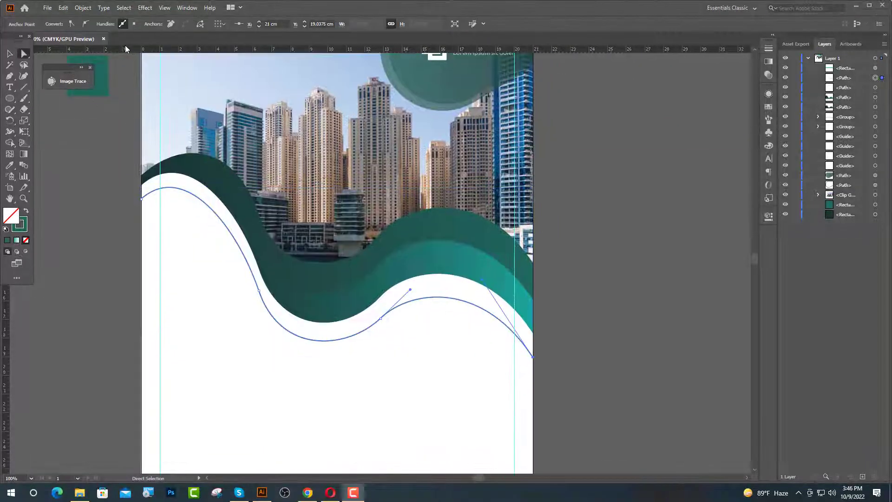
- Pull the curve's right anchor and handle inward so it ends short of the right edge
{"action": "scroll", "coordinate": [537, 349], "scroll_direction": "up", "scroll_amount": 2}
{"action": "left_click_drag", "start_coordinate": [531, 364], "coordinate": [446, 278]}
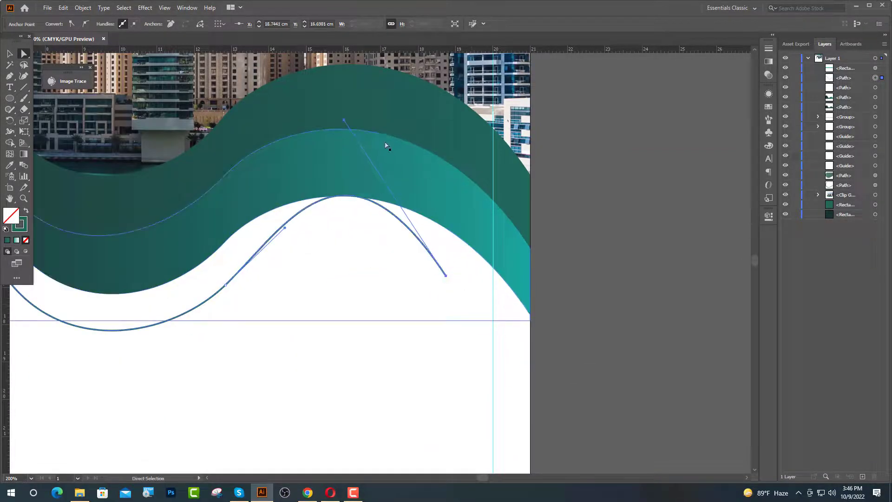
{"action": "left_click_drag", "start_coordinate": [347, 120], "coordinate": [371, 211]}
{"action": "left_click_drag", "start_coordinate": [448, 278], "coordinate": [397, 245]}
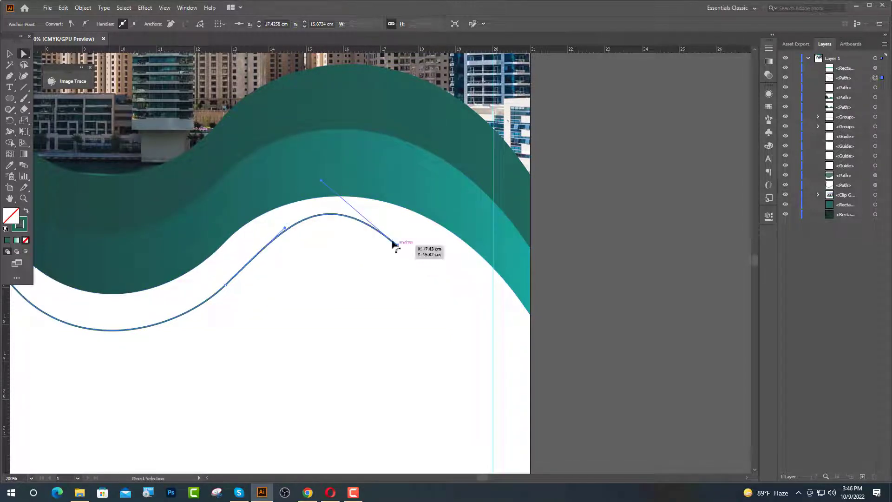
{"action": "left_click_drag", "start_coordinate": [325, 186], "coordinate": [363, 219]}
{"action": "left_click", "coordinate": [385, 292]}
{"action": "scroll", "coordinate": [419, 297], "scroll_direction": "down", "scroll_amount": 2}
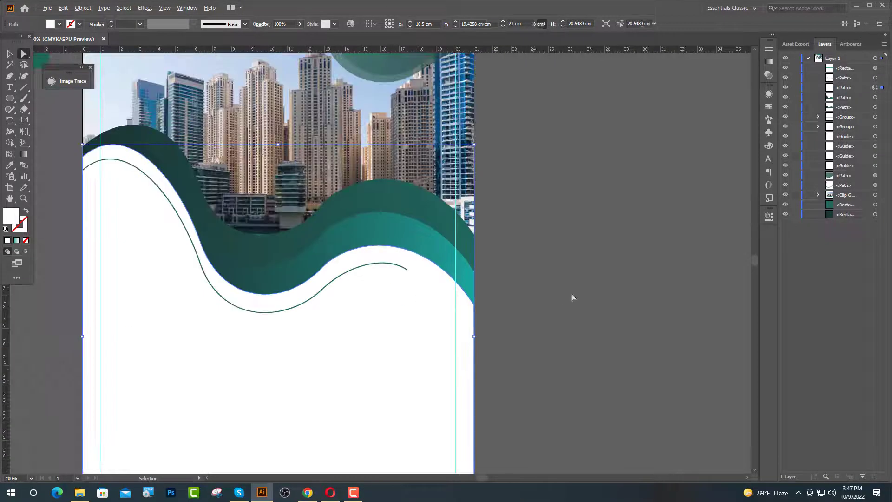
- Adjust the thin wave line's direction handles so its curve flows smoothly
{"action": "left_click", "coordinate": [573, 296]}
{"action": "scroll", "coordinate": [345, 268], "scroll_direction": "up", "scroll_amount": 2}
{"action": "left_click", "coordinate": [357, 274]}
{"action": "left_click_drag", "start_coordinate": [432, 251], "coordinate": [426, 243]}
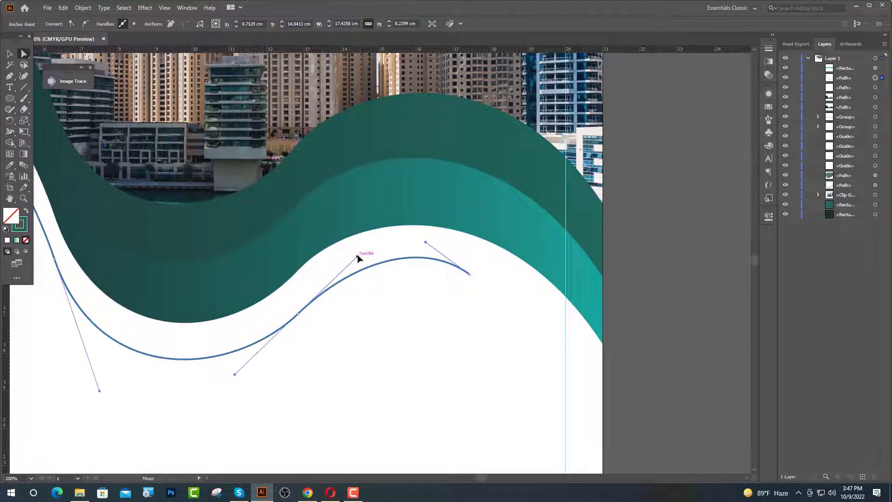
{"action": "left_click_drag", "start_coordinate": [358, 258], "coordinate": [367, 253]}
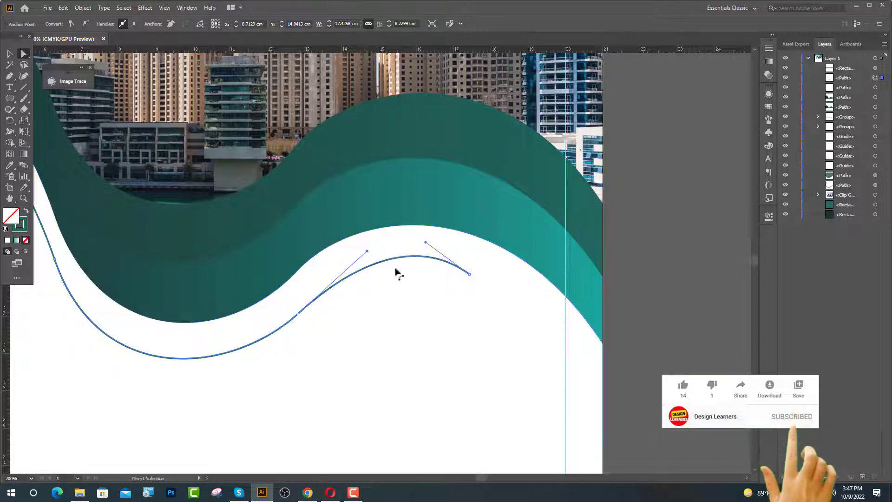
{"action": "left_click", "coordinate": [395, 269]}
- Tweak the white wave shape's curved edge slightly to match the line
{"action": "left_click", "coordinate": [304, 265]}
{"action": "left_click", "coordinate": [298, 271]}
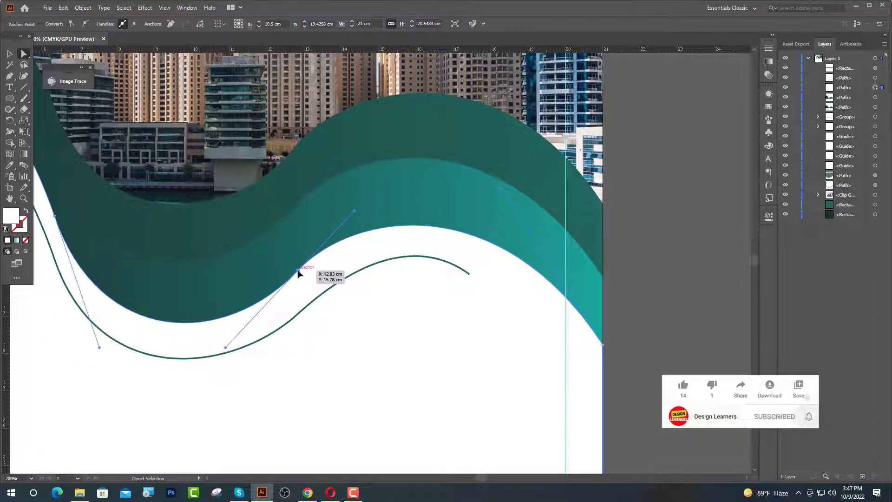
{"action": "left_click_drag", "start_coordinate": [225, 349], "coordinate": [221, 349]}
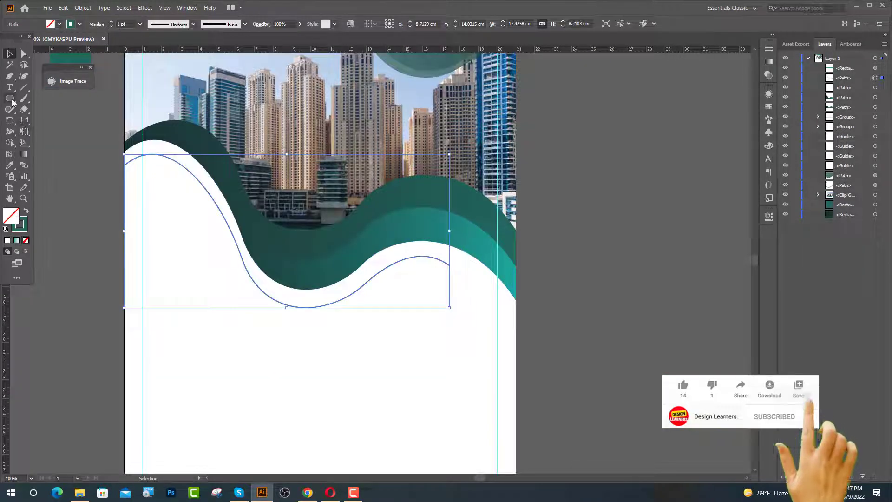
- Draw a small circle with the Ellipse tool (L) and place it on the line's right end
{"action": "key", "text": "l"}
{"action": "left_click_drag", "start_coordinate": [454, 270], "coordinate": [460, 276]}
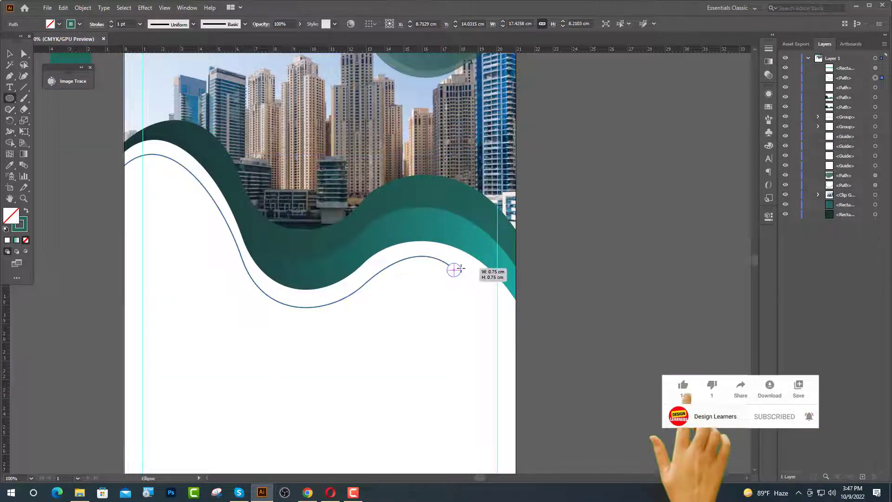
{"action": "key", "text": "v"}
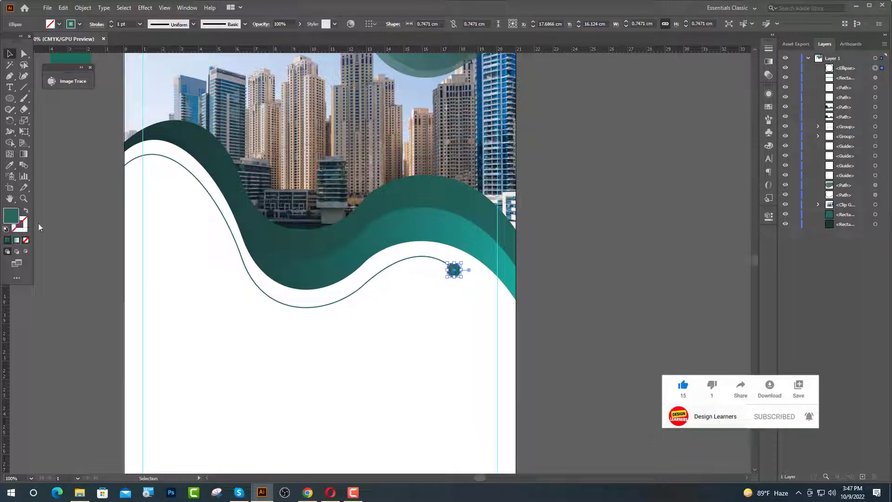
{"action": "left_click", "coordinate": [38, 227]}
{"action": "scroll", "coordinate": [479, 297], "scroll_direction": "up", "scroll_amount": 6}
{"action": "left_click_drag", "start_coordinate": [449, 292], "coordinate": [438, 278]}
{"action": "scroll", "coordinate": [344, 264], "scroll_direction": "down", "scroll_amount": 5}
- Thicken the thin wave line's stroke to 2 pt and choose Object > Expand
{"action": "left_click", "coordinate": [313, 247]}
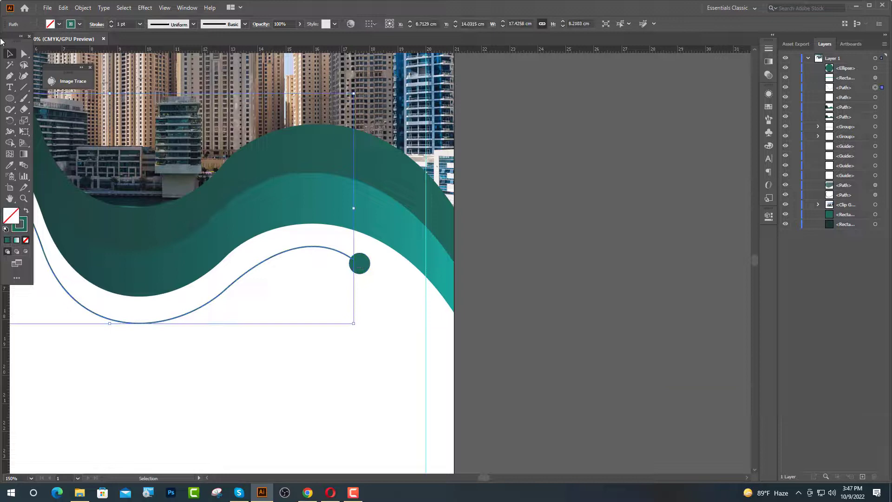
{"action": "left_click", "coordinate": [112, 22]}
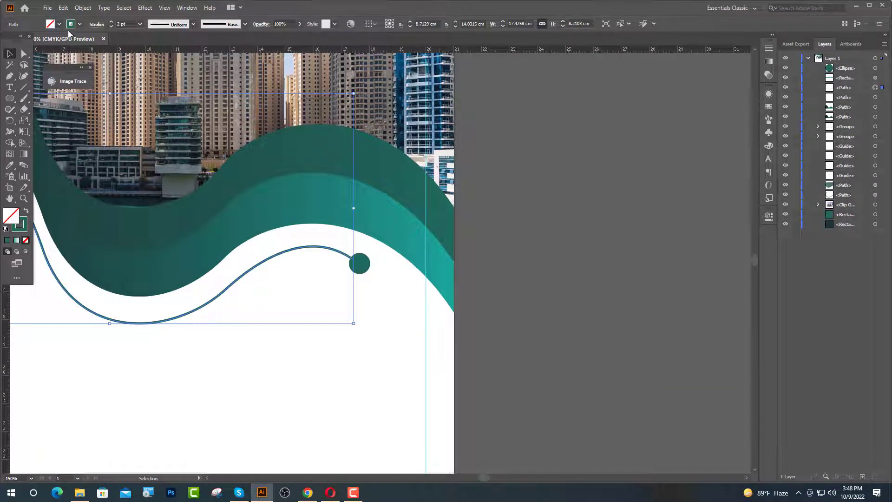
{"action": "left_click", "coordinate": [81, 8]}
{"action": "left_click", "coordinate": [92, 115]}
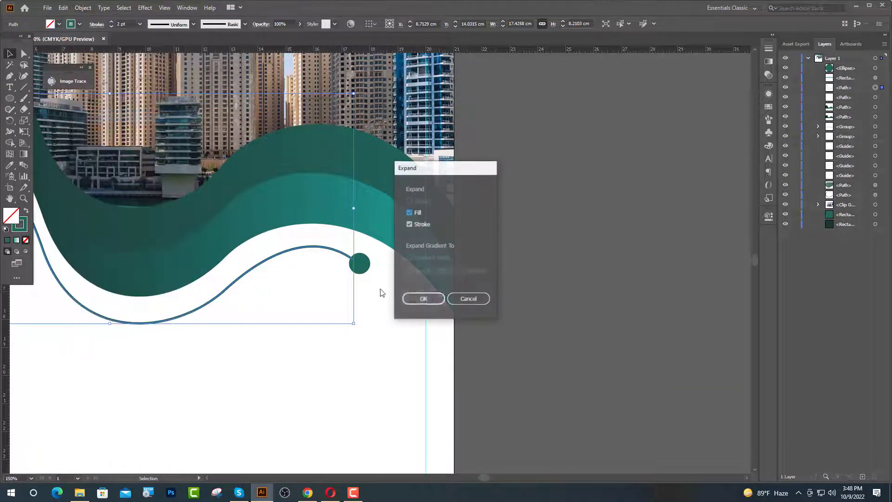
- Confirm expanding the line into a filled shape and shrink the teal dot slightly
{"action": "left_click", "coordinate": [421, 299]}
{"action": "left_click", "coordinate": [425, 281]}
{"action": "scroll", "coordinate": [358, 258], "scroll_direction": "up", "scroll_amount": 3}
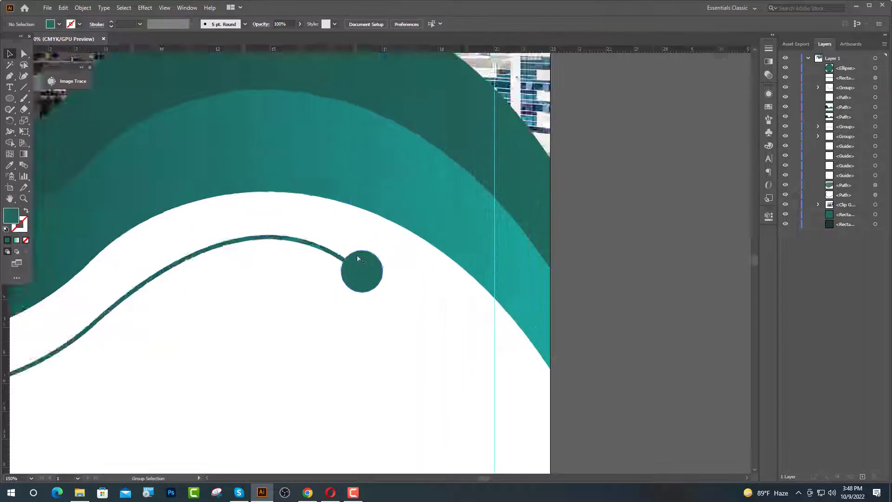
{"action": "scroll", "coordinate": [358, 258], "scroll_direction": "up", "scroll_amount": 5}
{"action": "left_click", "coordinate": [369, 291]}
{"action": "left_click_drag", "start_coordinate": [370, 239], "coordinate": [362, 256]}
- Merge the dot and expanded line into one shape with the Shape Builder tool
{"action": "left_click", "coordinate": [289, 270], "text": "shift"}
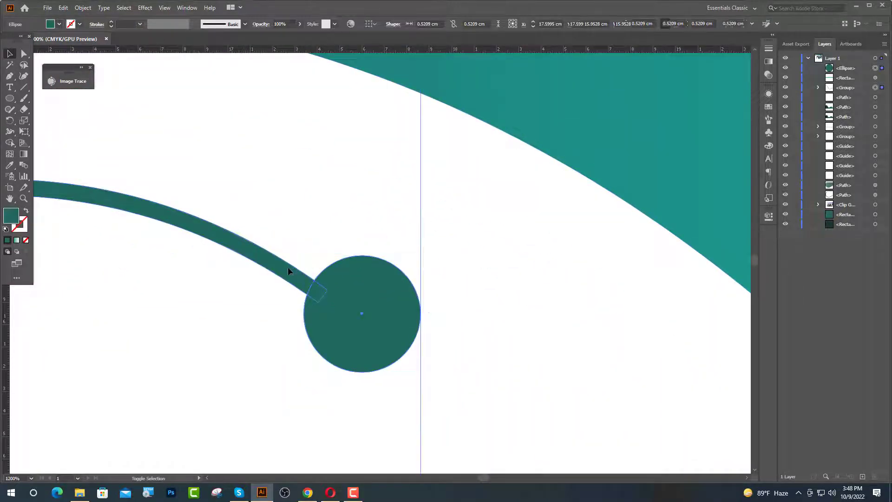
{"action": "left_click", "coordinate": [12, 142]}
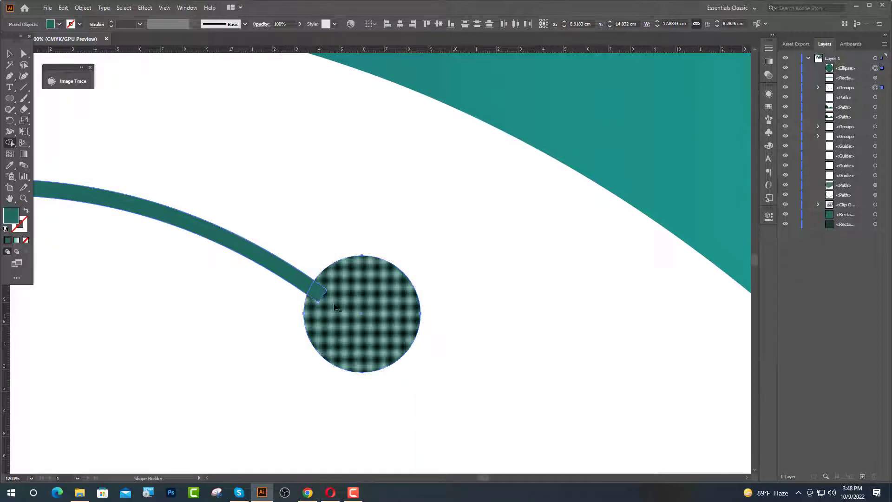
{"action": "left_click_drag", "start_coordinate": [334, 307], "coordinate": [21, 209]}
{"action": "left_click", "coordinate": [10, 55]}
{"action": "scroll", "coordinate": [335, 288], "scroll_direction": "down", "scroll_amount": 6}
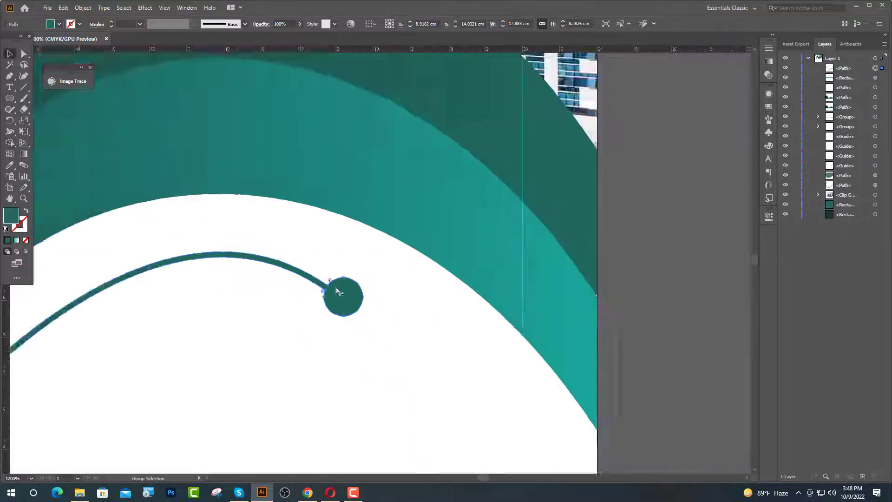
{"action": "left_click", "coordinate": [525, 311]}
{"action": "key", "text": "ctrl+="}
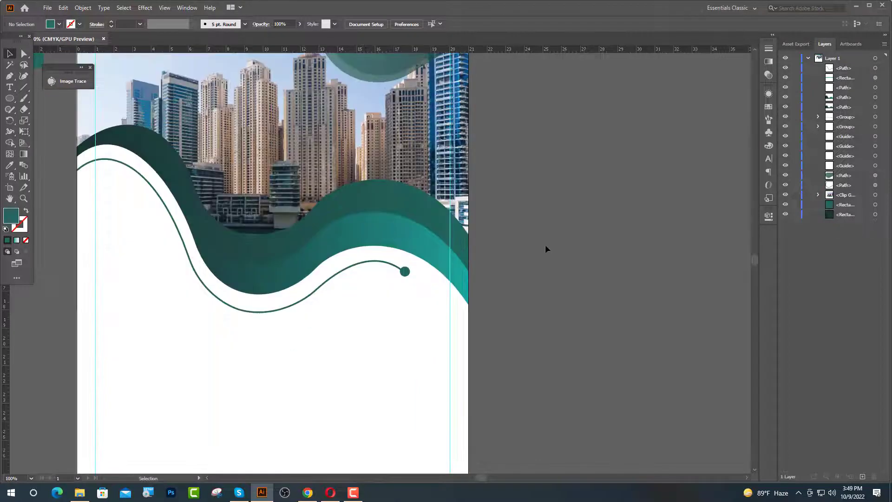
- Paste a copy of the teal gradient wave in front (Ctrl+F) and bring it to the top
{"action": "left_click", "coordinate": [379, 243]}
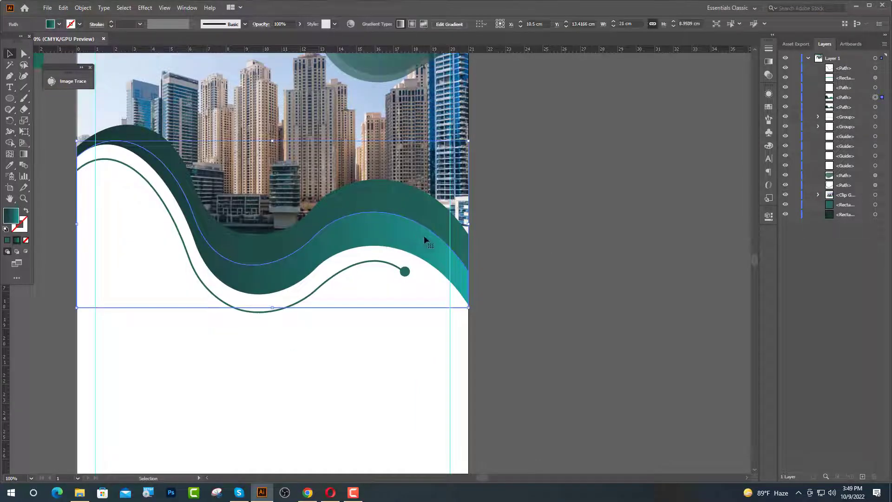
{"action": "scroll", "coordinate": [409, 254], "scroll_direction": "down", "scroll_amount": 1}
{"action": "key", "text": "a"}
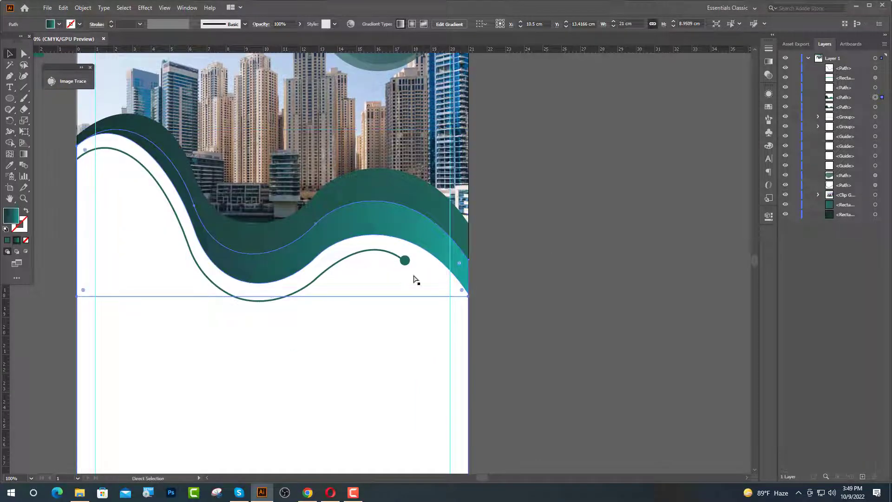
{"action": "key", "text": "ctrl+f"}
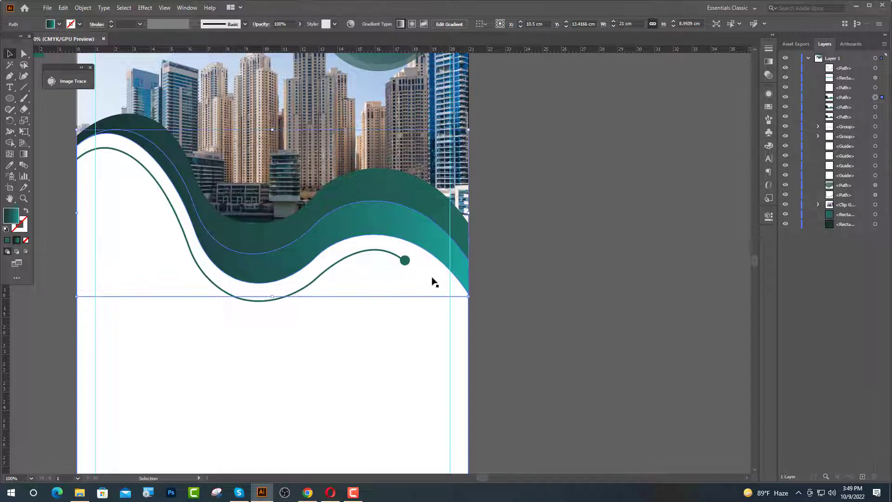
{"action": "left_click", "coordinate": [24, 54]}
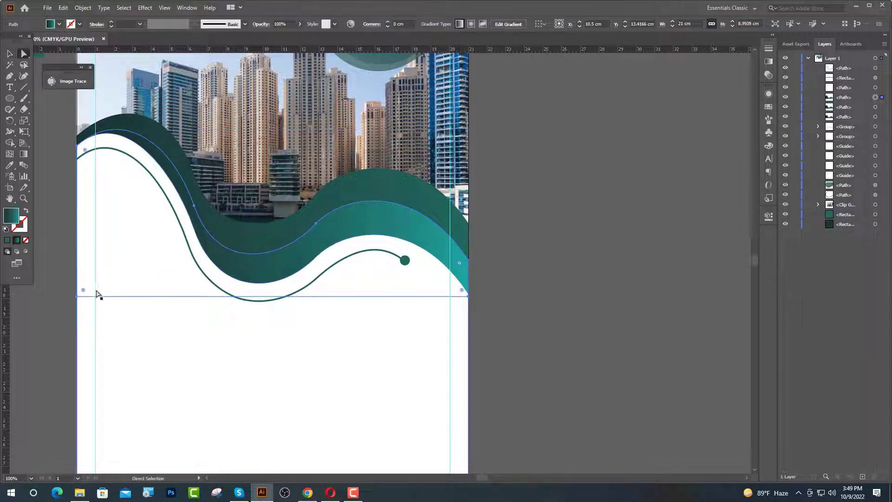
{"action": "left_click", "coordinate": [109, 299]}
{"action": "left_click", "coordinate": [876, 107]}
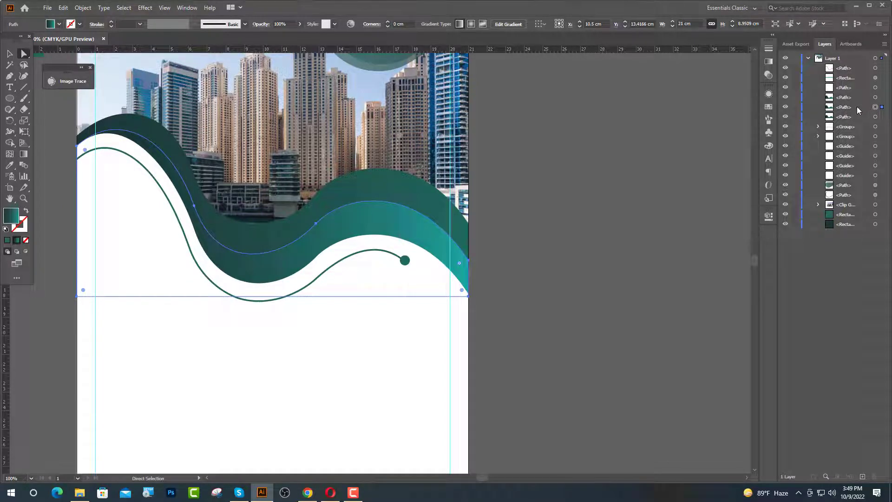
{"action": "left_click_drag", "start_coordinate": [858, 108], "coordinate": [855, 60]}
- Delete the wave copy's left and right edge segments
{"action": "left_click", "coordinate": [355, 297]}
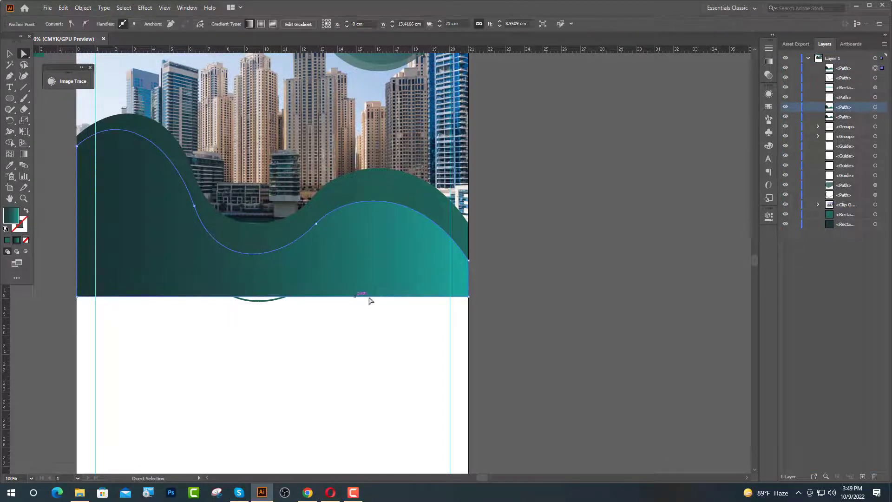
{"action": "key", "text": "ctrl+a"}
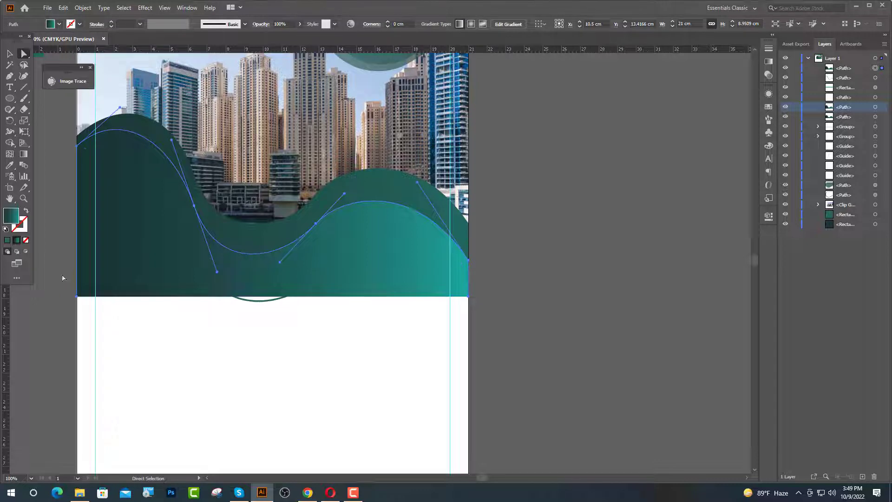
{"action": "left_click", "coordinate": [63, 277]}
{"action": "left_click", "coordinate": [78, 278]}
{"action": "key", "text": "Delete"}
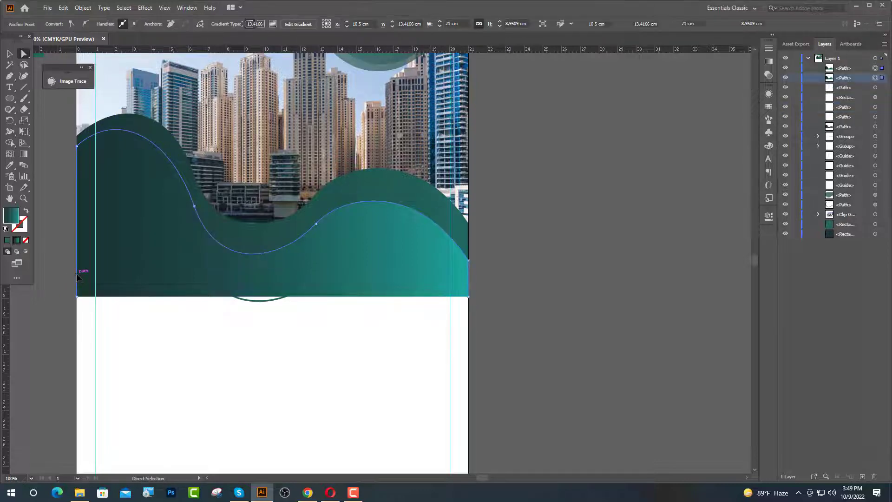
{"action": "left_click", "coordinate": [482, 288]}
{"action": "left_click", "coordinate": [468, 287]}
{"action": "key", "text": "Delete"}
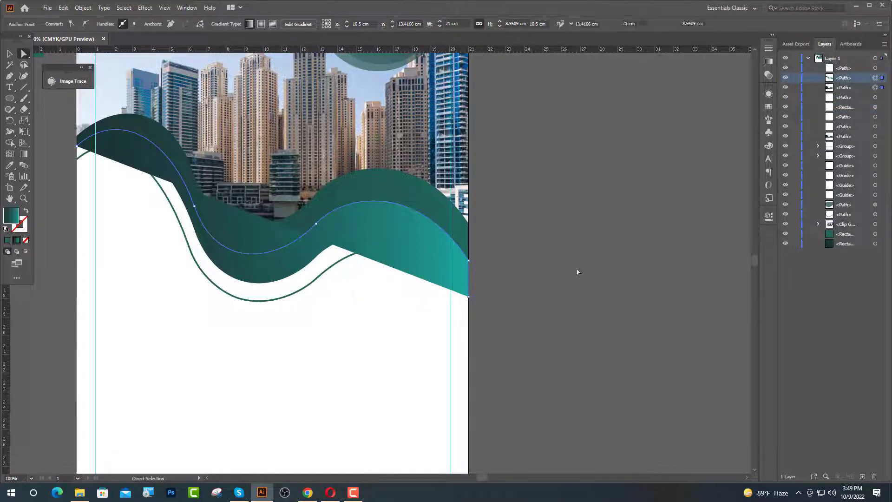
- Delete the upper-left segment and leftover piece from the dark green wave copy
{"action": "left_click_drag", "start_coordinate": [128, 145], "coordinate": [154, 173]}
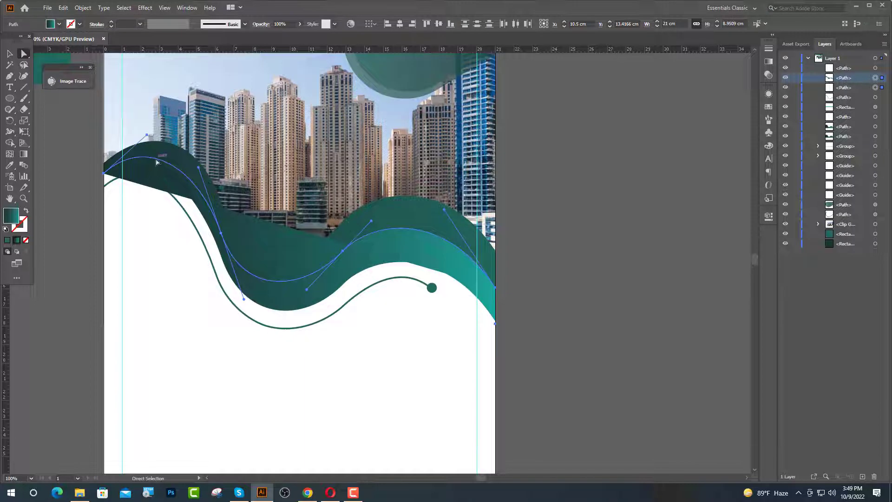
{"action": "left_click", "coordinate": [241, 315]}
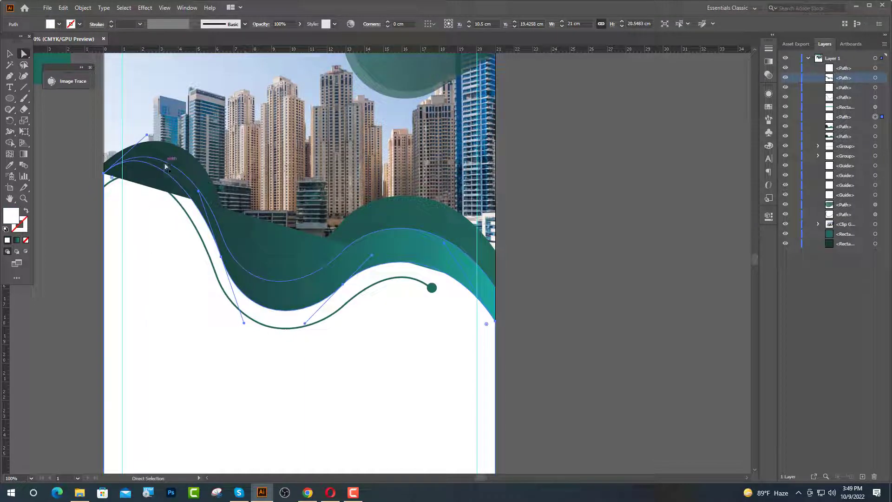
{"action": "left_click", "coordinate": [165, 166]}
{"action": "key", "text": "Delete"}
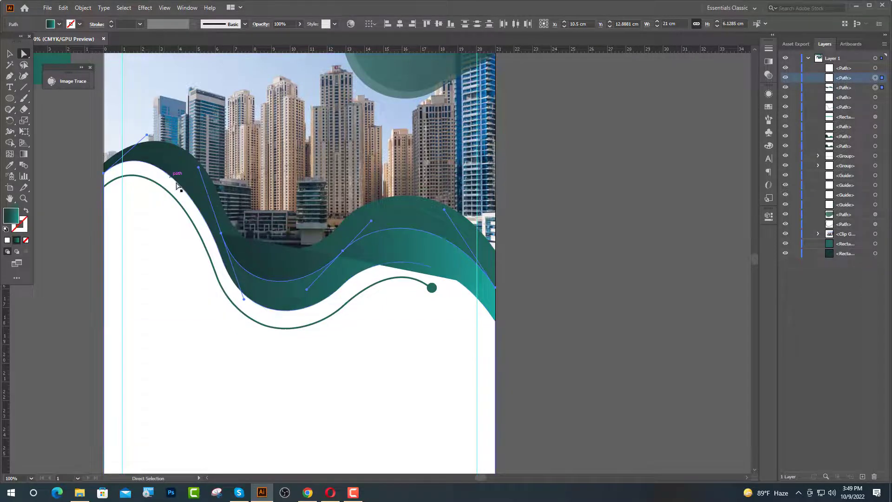
{"action": "left_click", "coordinate": [104, 174]}
{"action": "key", "text": "Delete"}
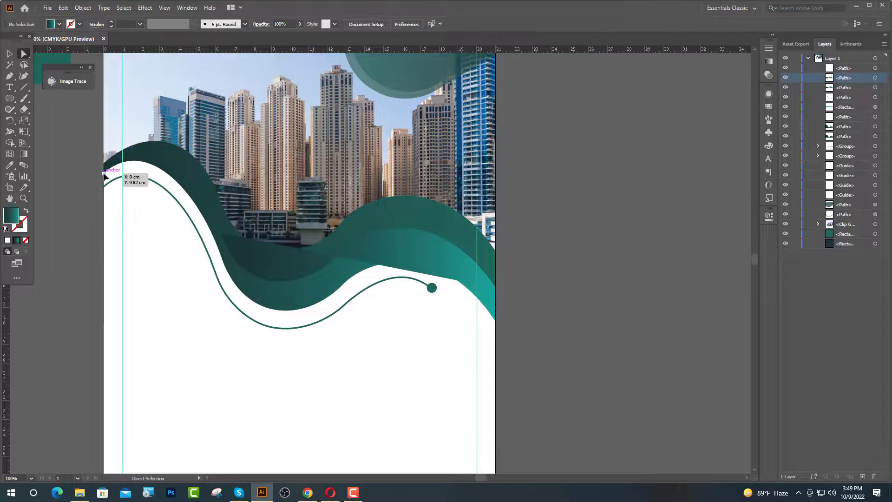
{"action": "key", "text": "v"}
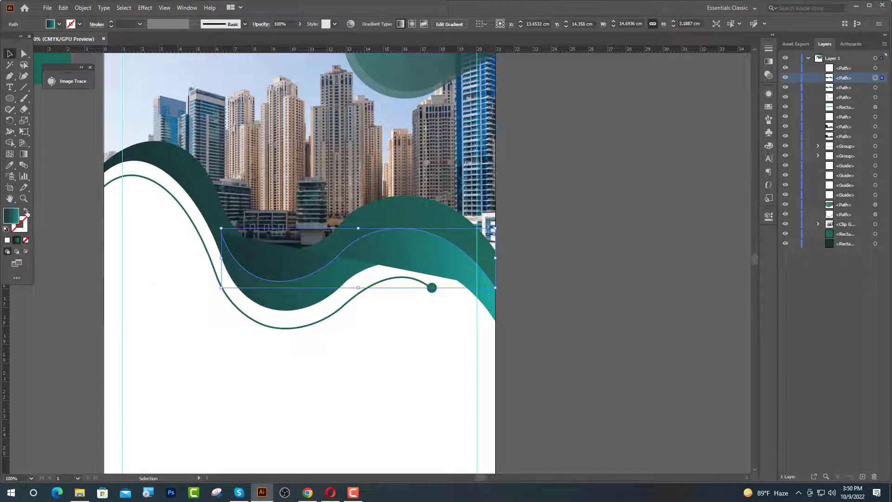
- Swap the wave's fill and stroke and apply the teal swatch to its stroke
{"action": "left_click", "coordinate": [26, 213]}
{"action": "left_click", "coordinate": [80, 24]}
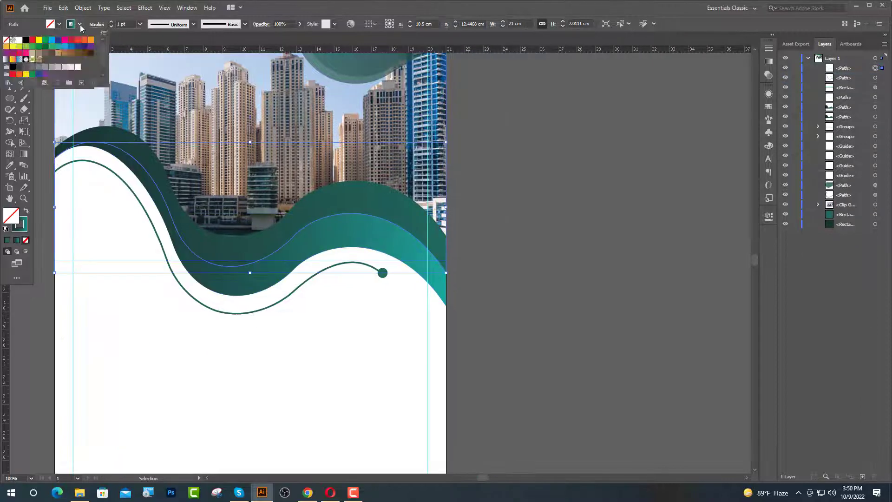
{"action": "scroll", "coordinate": [21, 67], "scroll_direction": "down", "scroll_amount": 1}
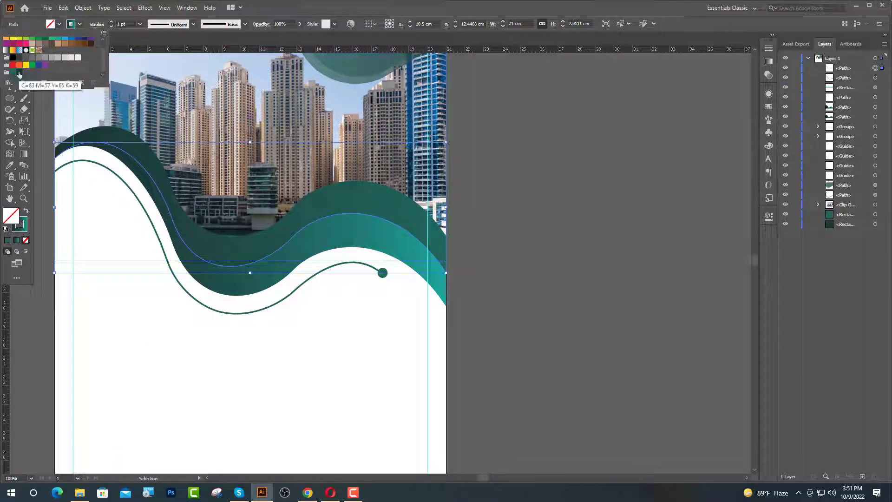
{"action": "left_click", "coordinate": [527, 195]}
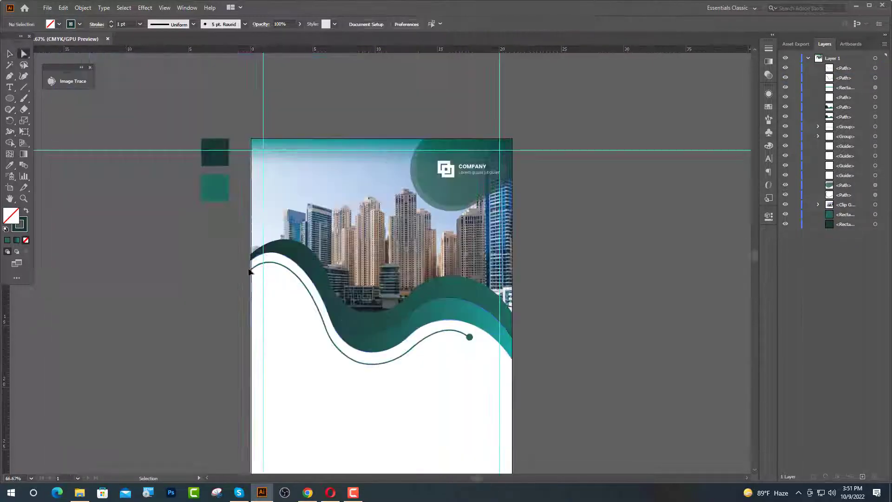
{"action": "scroll", "coordinate": [604, 313], "scroll_direction": "down", "scroll_amount": 5}
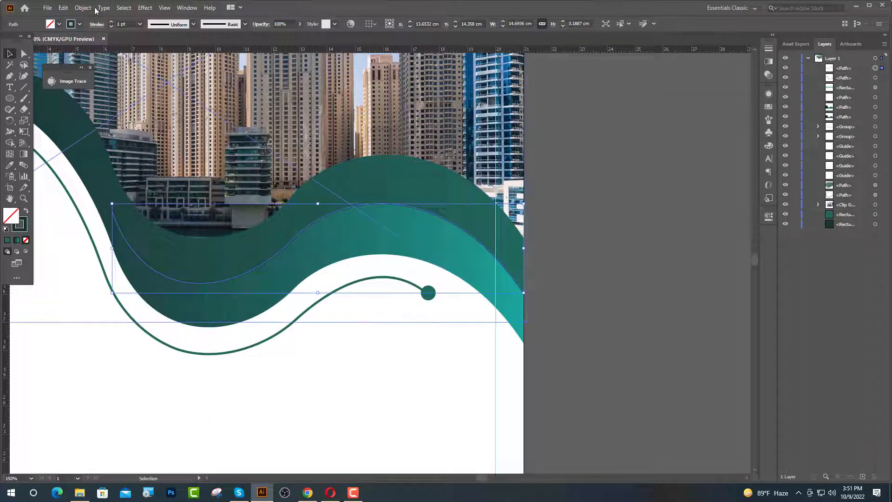
- Expand the wave's stroke into a filled shape with Object > Expand
{"action": "left_click", "coordinate": [84, 8]}
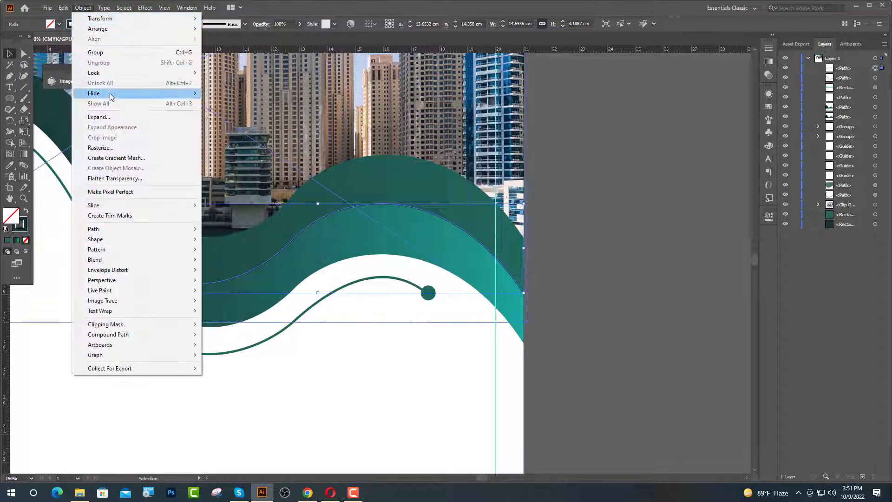
{"action": "left_click", "coordinate": [109, 119]}
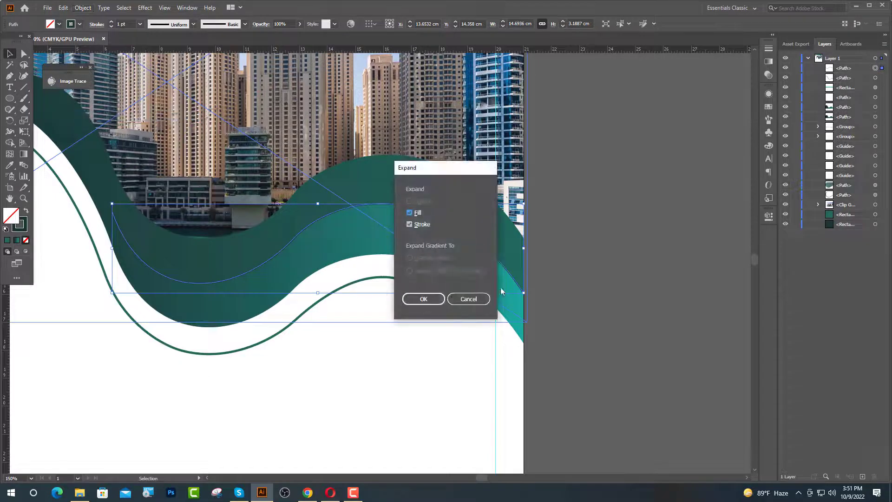
{"action": "left_click", "coordinate": [419, 297]}
{"action": "key", "text": "ctrl+0"}
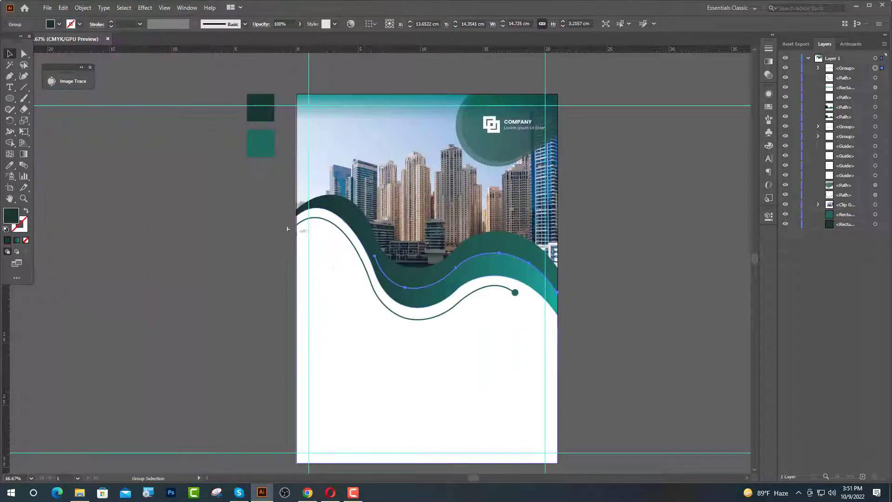
{"action": "scroll", "coordinate": [344, 238], "scroll_direction": "up", "scroll_amount": 10, "text": "alt"}
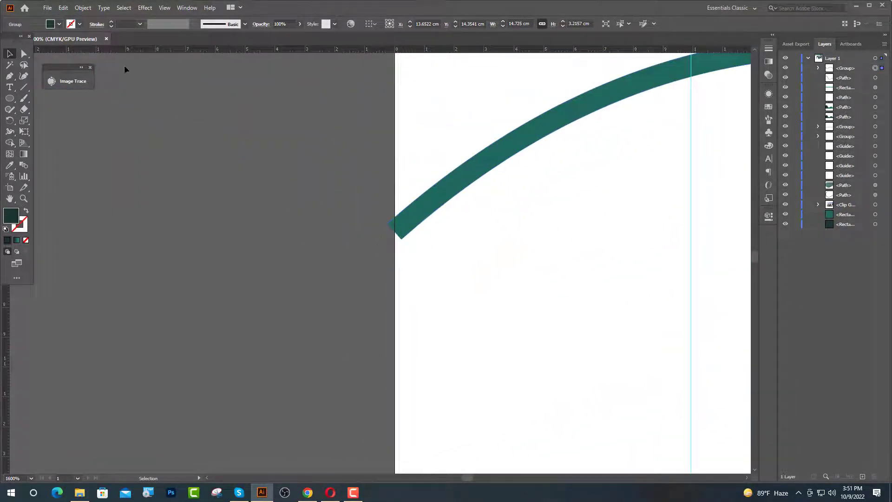
- Move the shape's left-end anchors onto the artboard's left edge
{"action": "left_click", "coordinate": [25, 55]}
{"action": "left_click", "coordinate": [403, 240]}
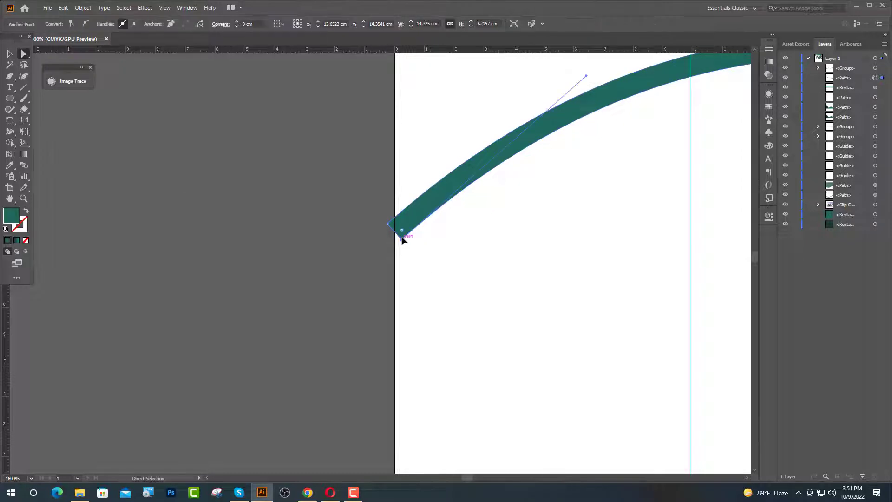
{"action": "scroll", "coordinate": [401, 237], "scroll_direction": "up", "scroll_amount": 5, "text": "alt"}
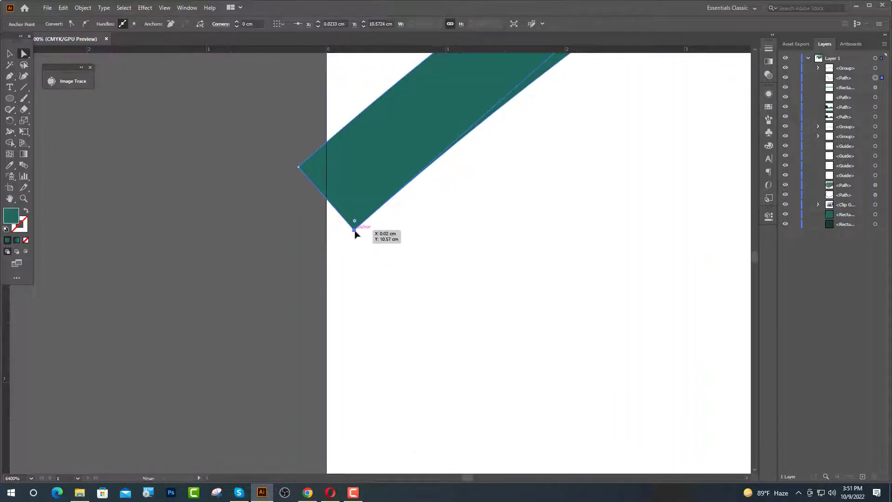
{"action": "left_click_drag", "start_coordinate": [353, 230], "coordinate": [327, 251]}
{"action": "left_click_drag", "start_coordinate": [298, 166], "coordinate": [325, 141]}
{"action": "left_click", "coordinate": [214, 288]}
{"action": "scroll", "coordinate": [191, 265], "scroll_direction": "down", "scroll_amount": 10}
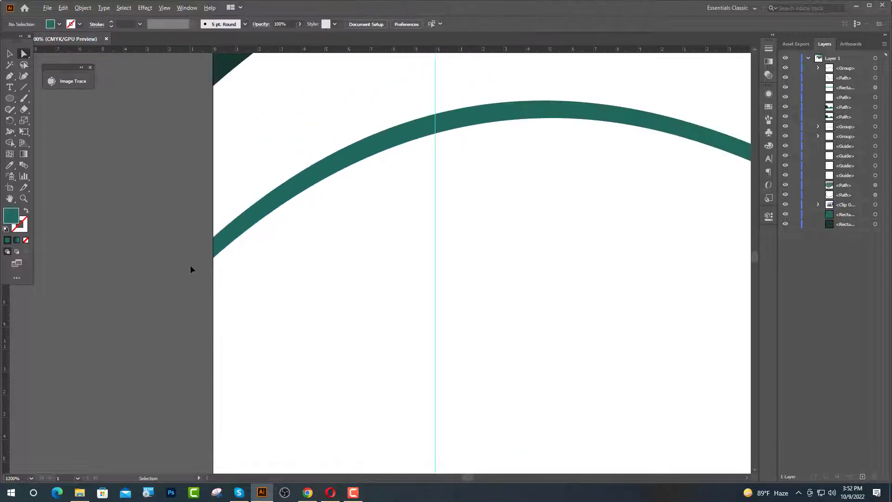
{"action": "scroll", "coordinate": [393, 319], "scroll_direction": "down", "scroll_amount": 4}
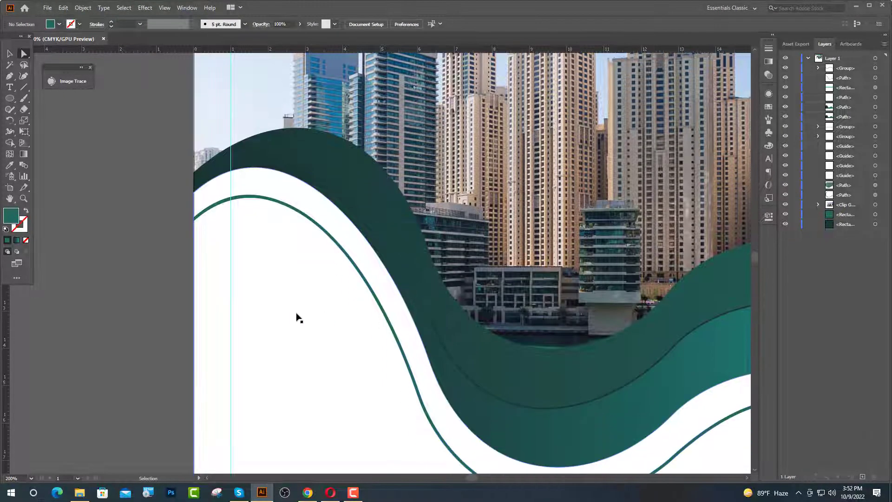
{"action": "scroll", "coordinate": [495, 389], "scroll_direction": "up", "scroll_amount": 5}
{"action": "scroll", "coordinate": [495, 388], "scroll_direction": "up", "scroll_amount": 5}
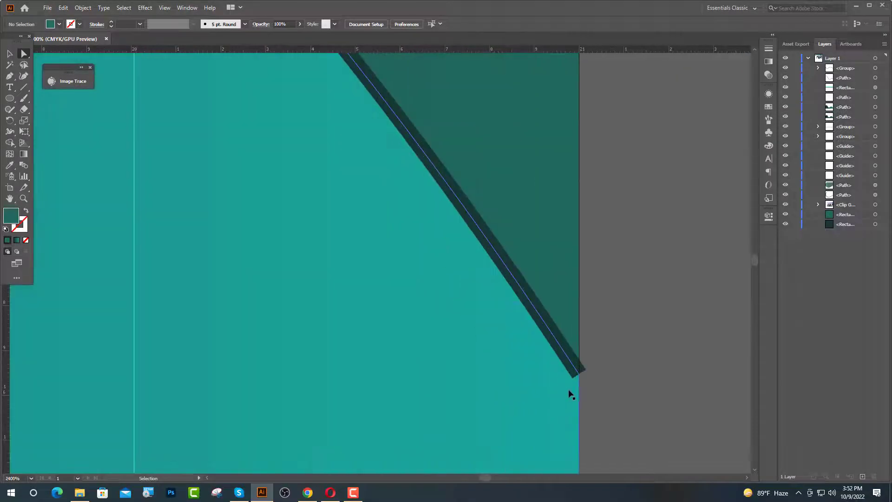
- Snap the shape's right corner and bottom anchors onto the artboard's right edge
{"action": "left_click_drag", "start_coordinate": [619, 324], "coordinate": [603, 299]}
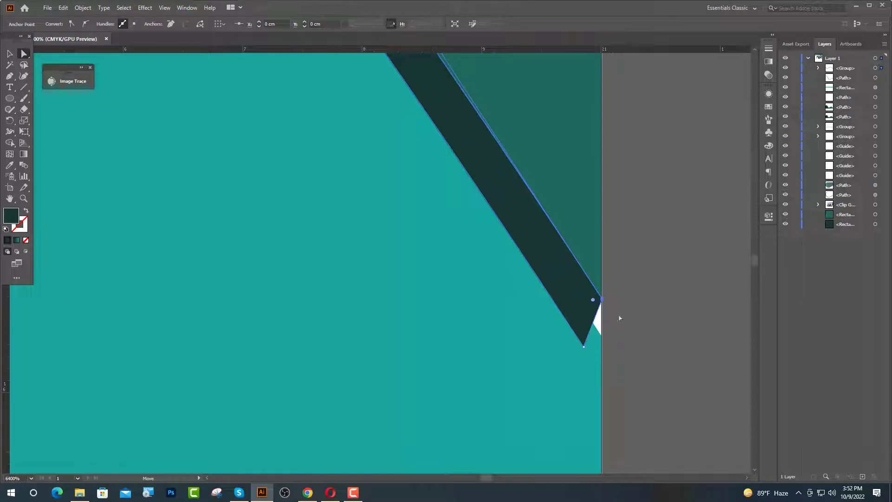
{"action": "left_click", "coordinate": [584, 345]}
{"action": "left_click_drag", "start_coordinate": [584, 345], "coordinate": [602, 377]}
{"action": "left_click", "coordinate": [663, 374]}
{"action": "scroll", "coordinate": [629, 364], "scroll_direction": "down", "scroll_amount": 5}
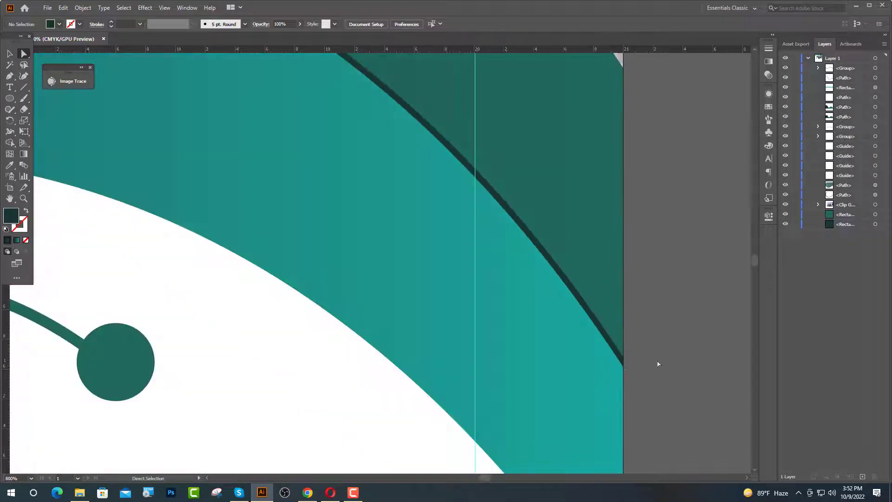
{"action": "scroll", "coordinate": [665, 358], "scroll_direction": "down", "scroll_amount": 5}
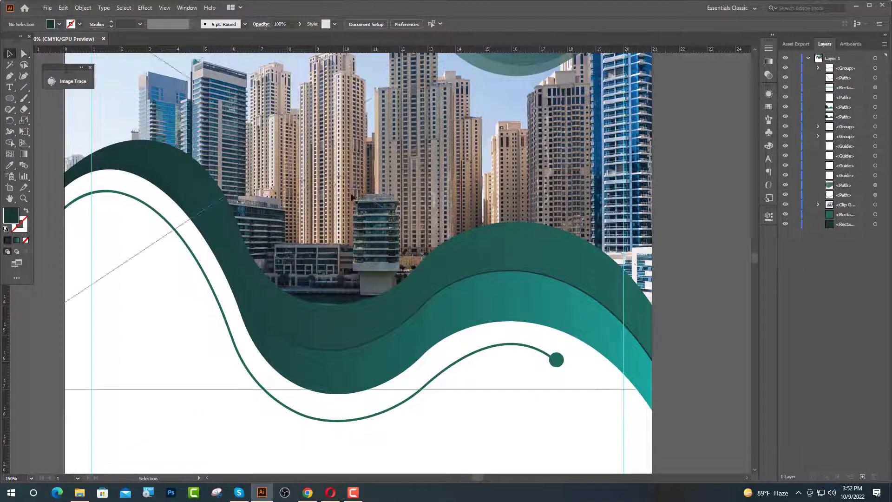
- Add a text object left of the curve reading 'CREATE' at 35 pt
{"action": "key", "text": "ctrl+0"}
{"action": "left_click", "coordinate": [10, 87]}
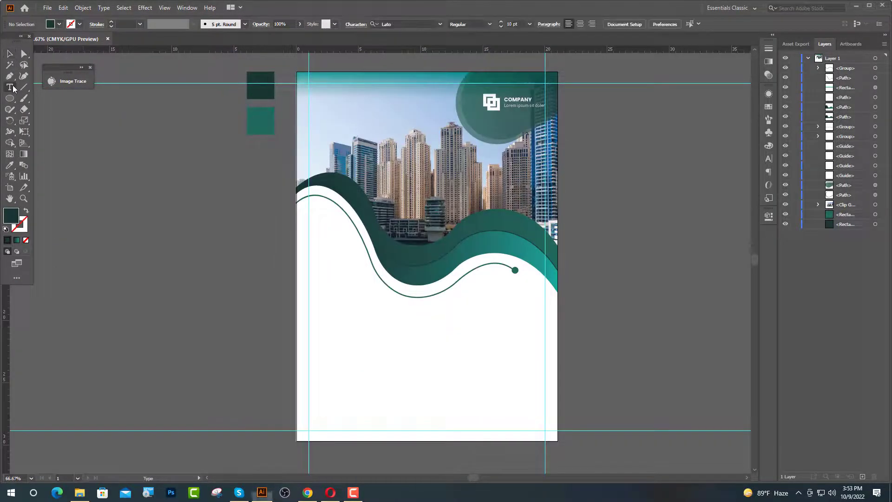
{"action": "left_click", "coordinate": [309, 270]}
{"action": "scroll", "coordinate": [343, 265], "scroll_direction": "up", "scroll_amount": 2}
{"action": "scroll", "coordinate": [349, 297], "scroll_direction": "up", "scroll_amount": 1}
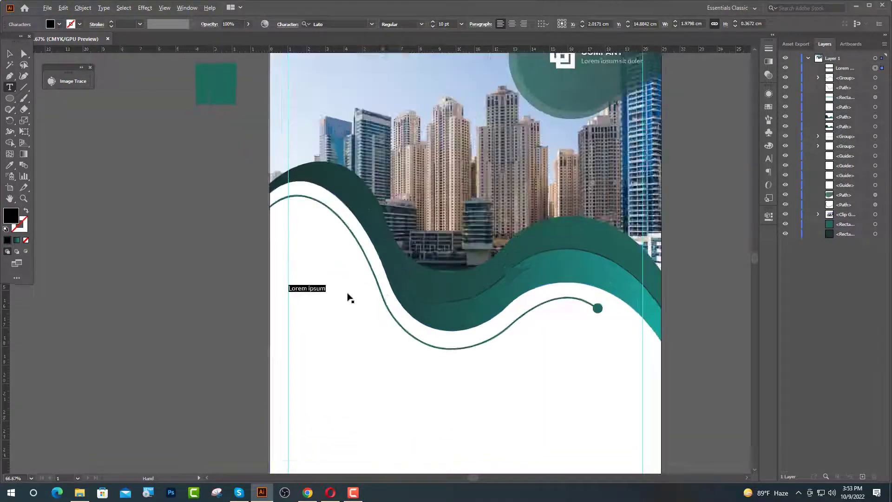
{"action": "scroll", "coordinate": [350, 297], "scroll_direction": "up", "scroll_amount": 3}
{"action": "left_click", "coordinate": [439, 25]}
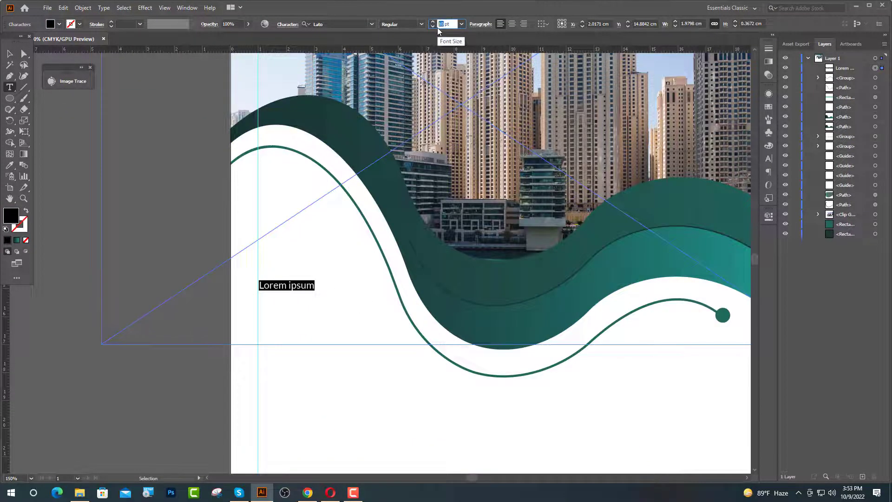
{"action": "type", "text": "35"}
{"action": "key", "text": "Return"}
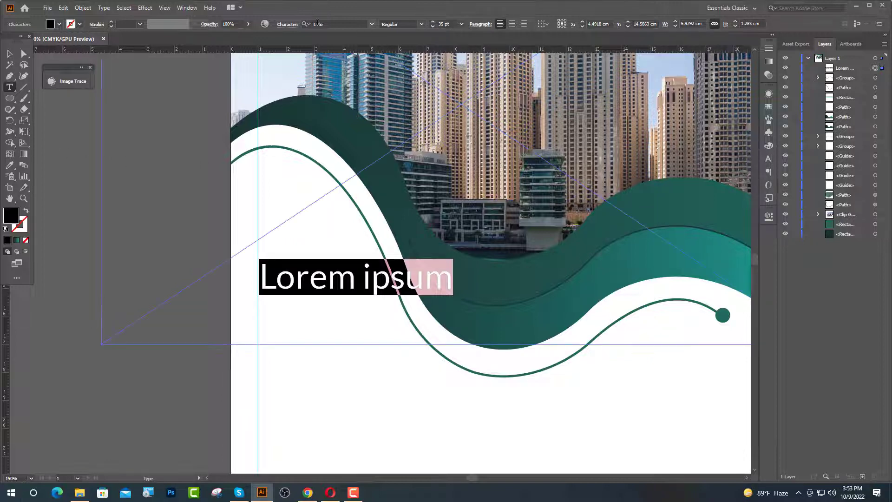
{"action": "type", "text": "CREATE"}
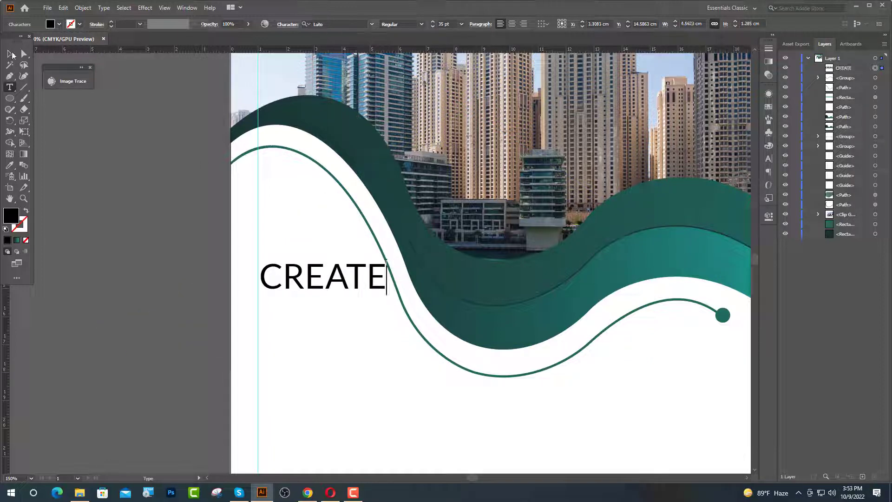
- Move the CREATE text slightly lower on the page
{"action": "left_click", "coordinate": [11, 55]}
{"action": "left_click", "coordinate": [241, 354]}
{"action": "key", "text": "ctrl+0"}
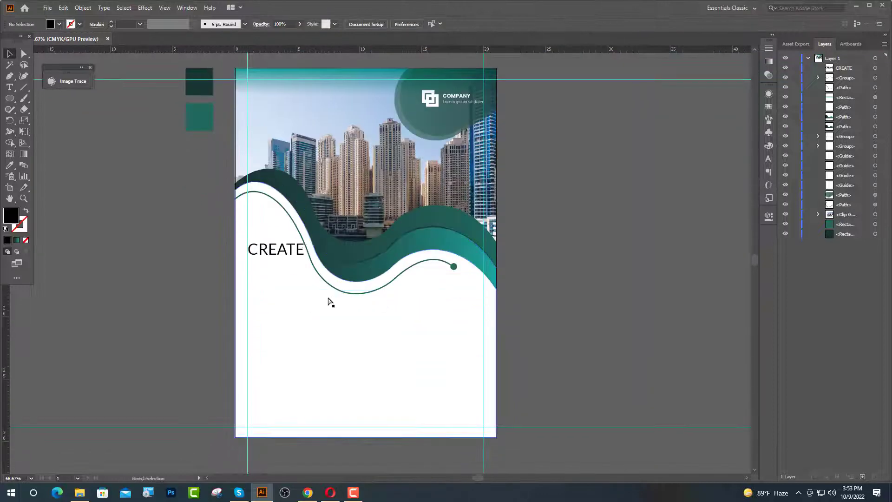
{"action": "scroll", "coordinate": [330, 302], "scroll_direction": "up", "scroll_amount": 1}
{"action": "left_click_drag", "start_coordinate": [279, 230], "coordinate": [214, 255]}
- Set the CREATE text's font to Oswald Regular
{"action": "double_click", "coordinate": [285, 251]}
{"action": "left_click", "coordinate": [346, 23]}
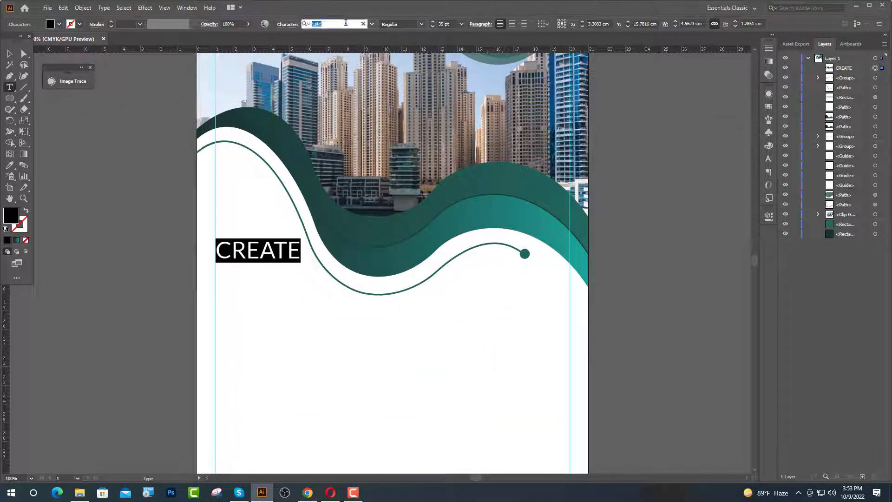
{"action": "type", "text": "os"}
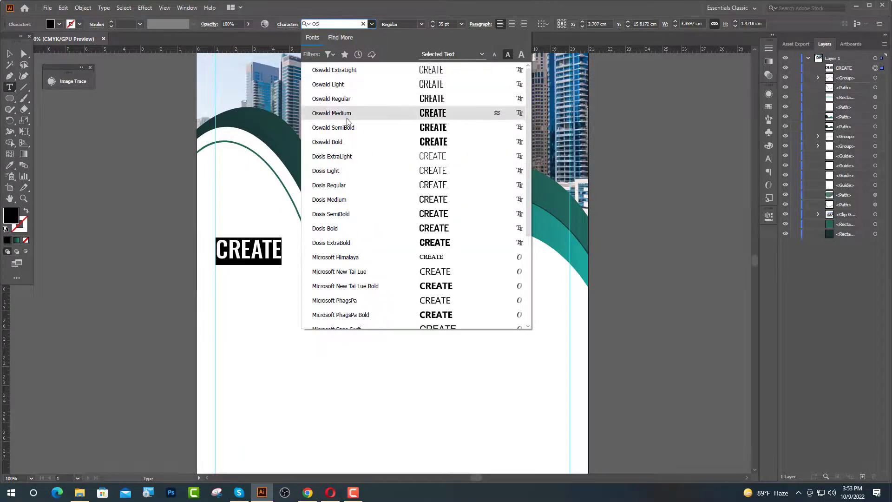
{"action": "left_click", "coordinate": [343, 99]}
{"action": "left_click", "coordinate": [250, 260]}
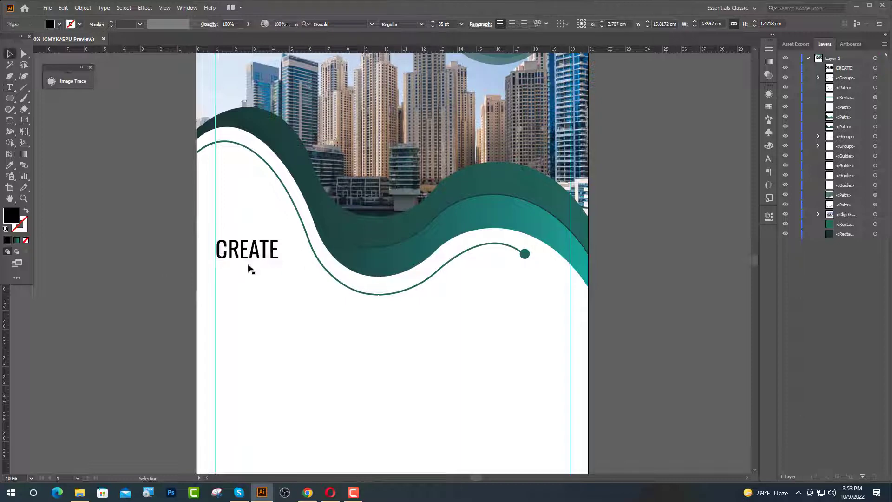
{"action": "key", "text": "Escape"}
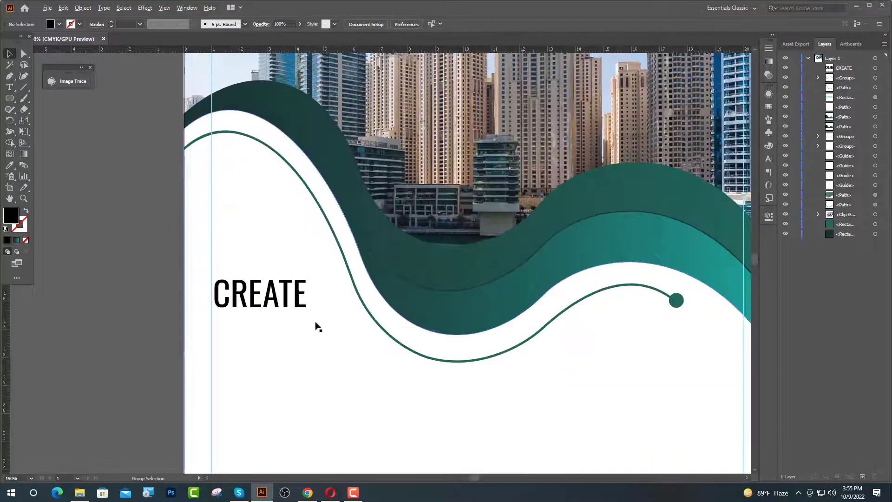
- Duplicate CREATE below it, change it to 'MARKETING', and make it bold
{"action": "scroll", "coordinate": [317, 325], "scroll_direction": "down", "scroll_amount": 1}
{"action": "left_click_drag", "start_coordinate": [253, 279], "coordinate": [215, 316]}
{"action": "double_click", "coordinate": [304, 309]}
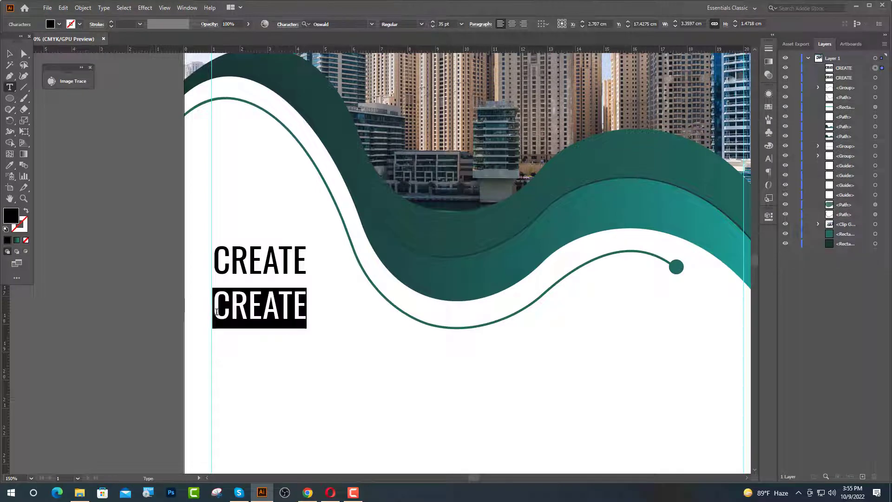
{"action": "type", "text": "MARKE"}
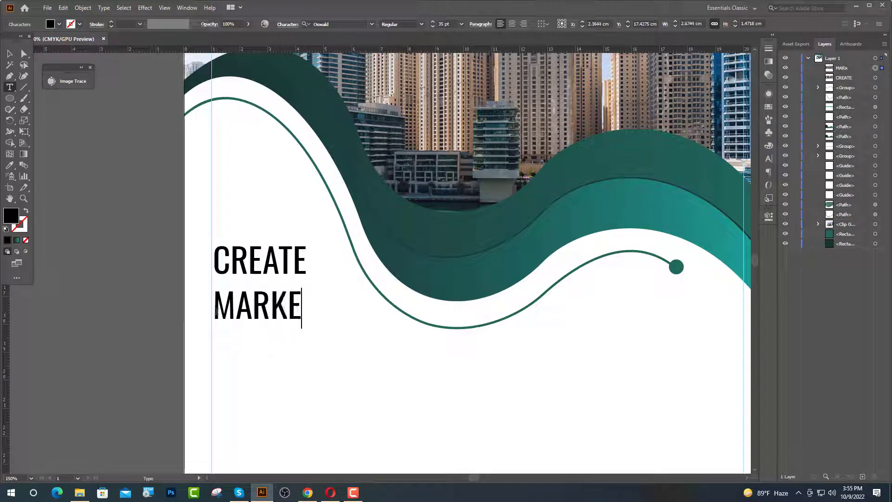
{"action": "type", "text": "TING"}
{"action": "key", "text": "Escape"}
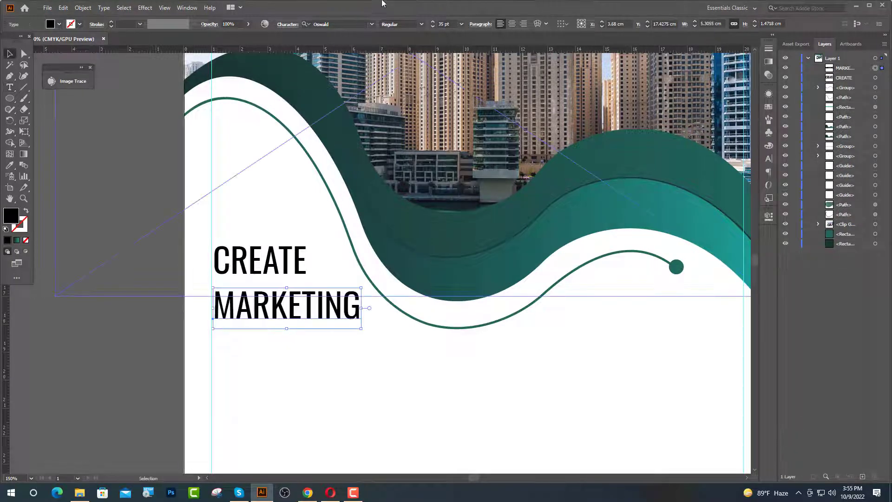
{"action": "left_click", "coordinate": [426, 24]}
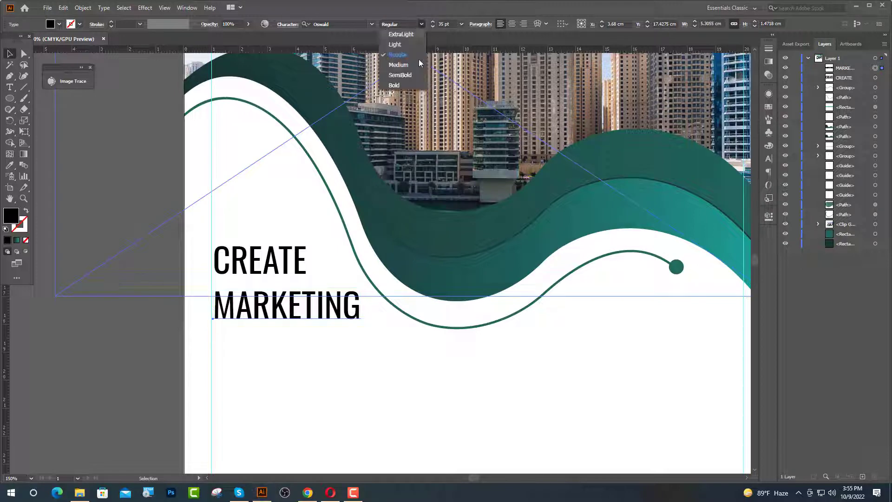
{"action": "left_click", "coordinate": [401, 86]}
{"action": "scroll", "coordinate": [274, 212], "scroll_direction": "down", "scroll_amount": 2}
{"action": "key", "text": "ctrl+shift+a"}
- Add a third line 'AGENCY' below MARKETING and copy MARKETING's bold style with the Eyedropper
{"action": "left_click_drag", "start_coordinate": [274, 213], "coordinate": [300, 298]}
{"action": "double_click", "coordinate": [300, 299]}
{"action": "double_click", "coordinate": [280, 297]}
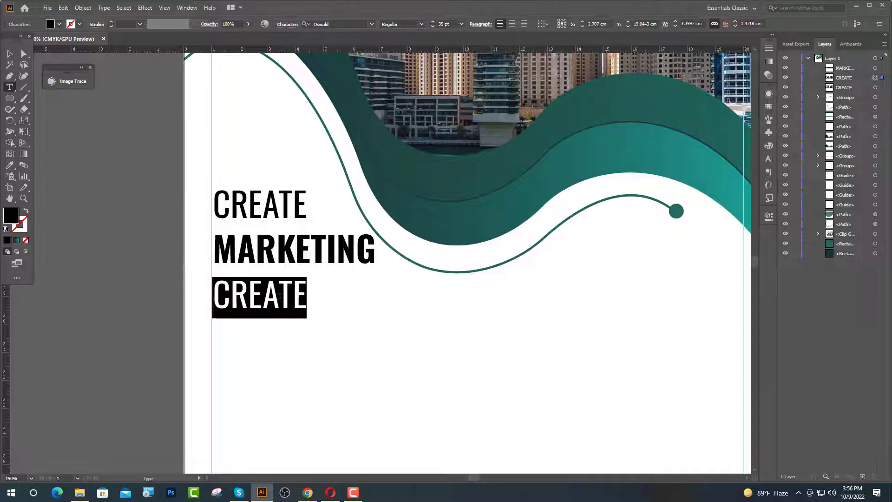
{"action": "type", "text": "AG"}
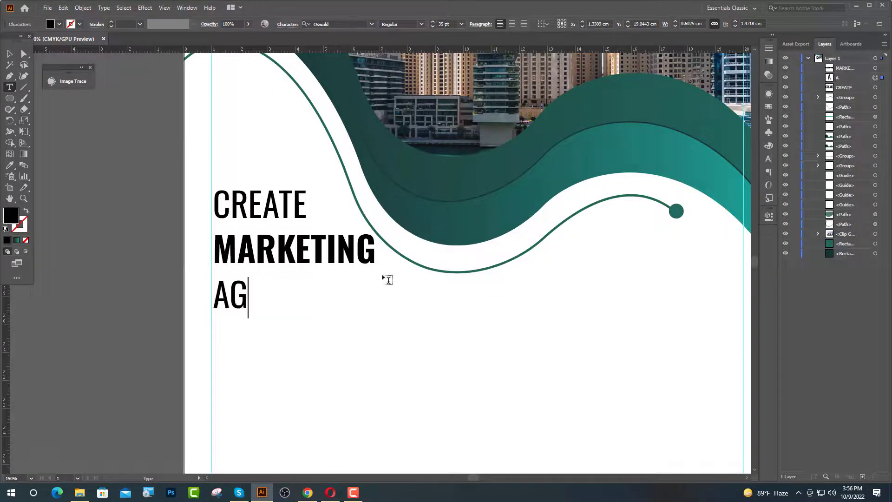
{"action": "type", "text": "ENCY"}
{"action": "key", "text": "Escape"}
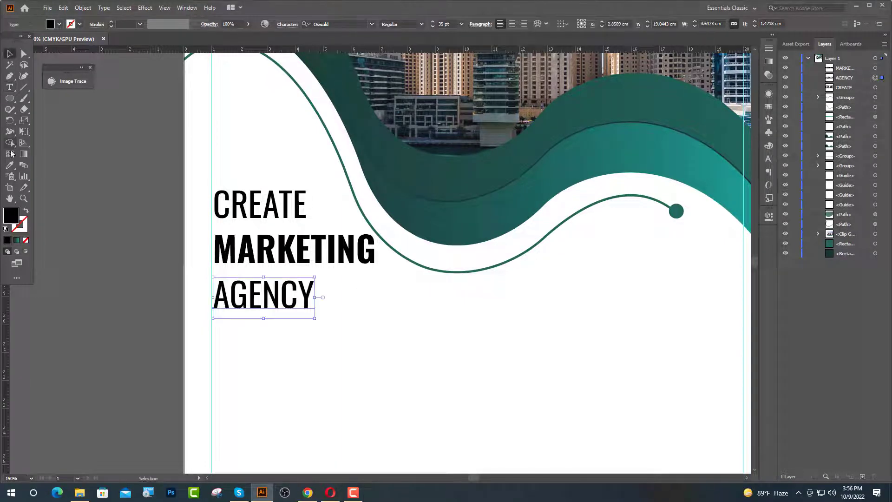
{"action": "key", "text": "i"}
{"action": "left_click", "coordinate": [254, 256]}
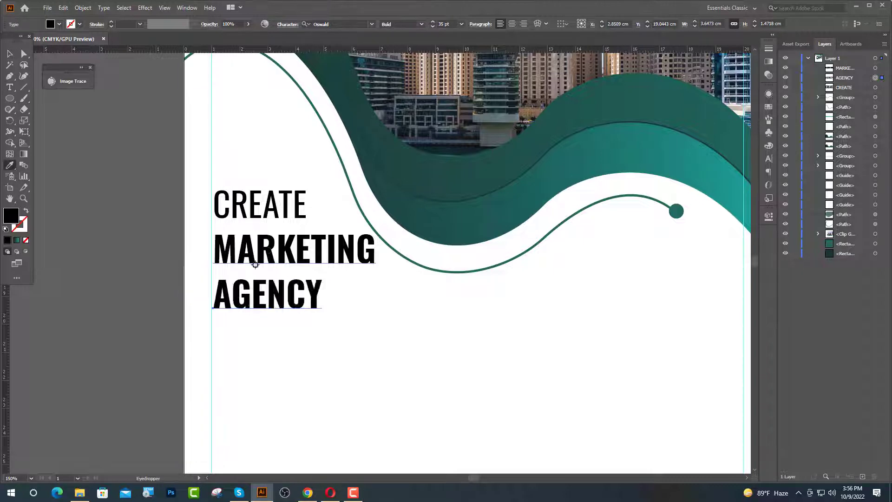
{"action": "key", "text": "v"}
{"action": "left_click", "coordinate": [264, 264]}
{"action": "scroll", "coordinate": [424, 273], "scroll_direction": "down", "scroll_amount": 3}
{"action": "scroll", "coordinate": [426, 273], "scroll_direction": "up", "scroll_amount": 3}
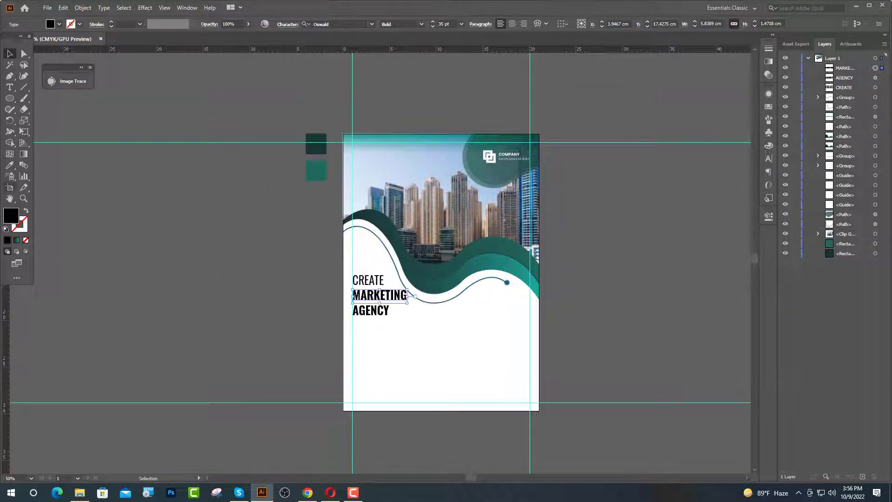
- Recolour the MARKETING text to the lighter teal swatch
{"action": "left_click", "coordinate": [13, 165]}
{"action": "left_click", "coordinate": [309, 165]}
{"action": "key", "text": "v"}
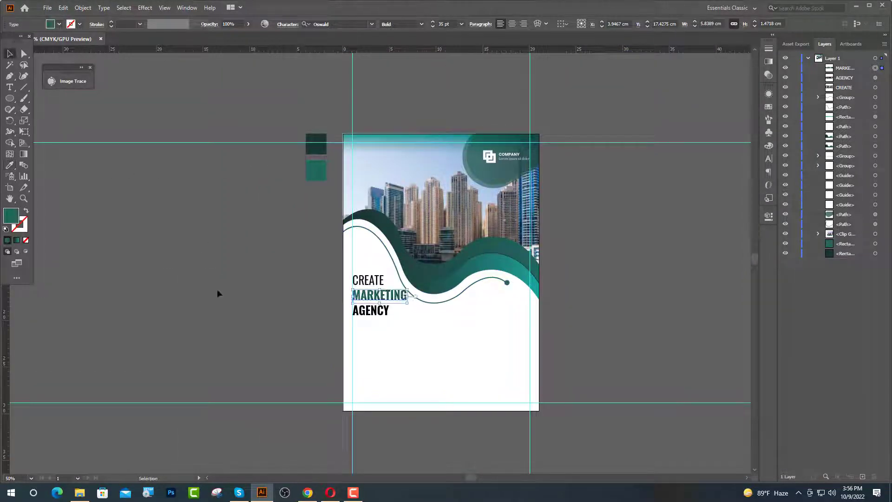
{"action": "left_click", "coordinate": [216, 289]}
{"action": "scroll", "coordinate": [427, 295], "scroll_direction": "up", "scroll_amount": 4}
{"action": "left_click", "coordinate": [332, 304]}
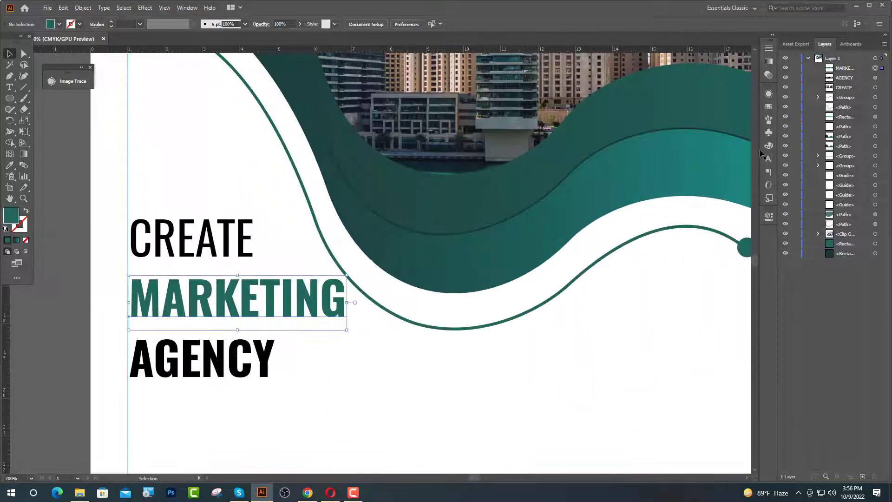
{"action": "left_click", "coordinate": [769, 107]}
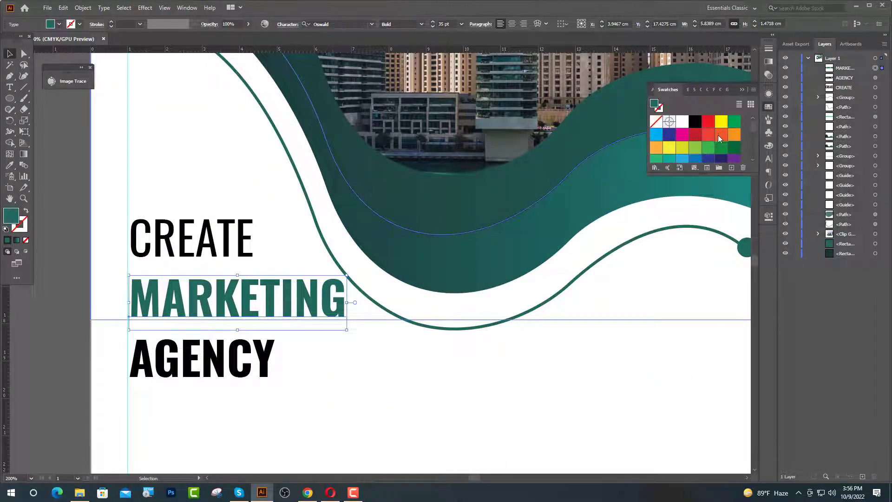
{"action": "left_click", "coordinate": [669, 158]}
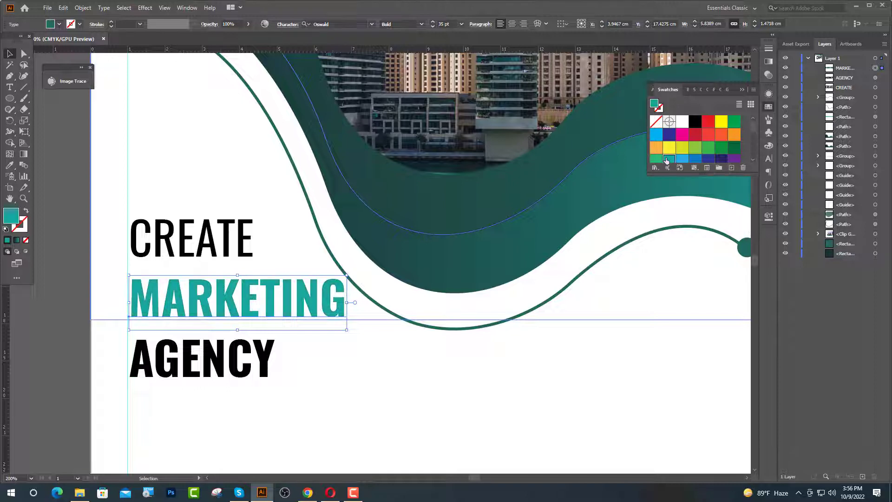
- Lock the large white background shape with Ctrl+2
{"action": "left_click", "coordinate": [494, 307]}
{"action": "left_click", "coordinate": [743, 89]}
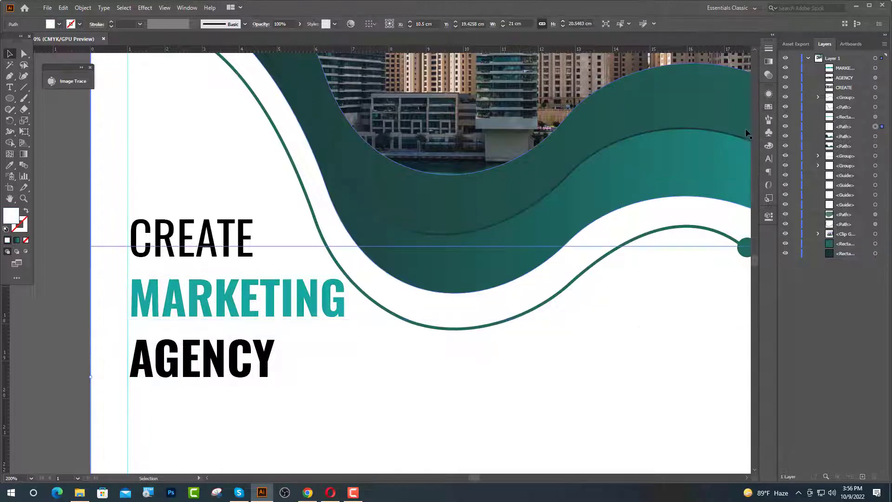
{"action": "key", "text": "ctrl+2"}
- Select the CREATE, MARKETING and AGENCY headline lines together
{"action": "scroll", "coordinate": [324, 332], "scroll_direction": "down", "scroll_amount": 2}
{"action": "left_click_drag", "start_coordinate": [263, 289], "coordinate": [327, 192]}
{"action": "left_click", "coordinate": [329, 193]}
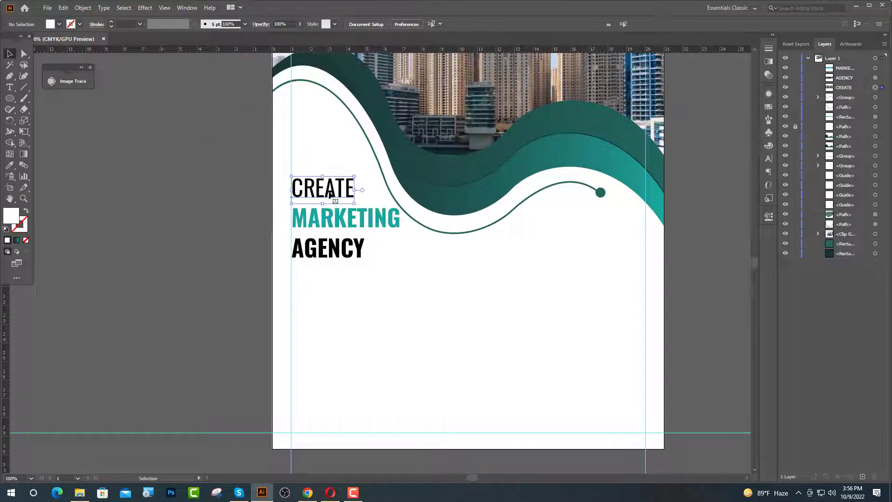
{"action": "left_click", "coordinate": [347, 218], "text": "shift"}
{"action": "left_click", "coordinate": [345, 259], "text": "shift"}
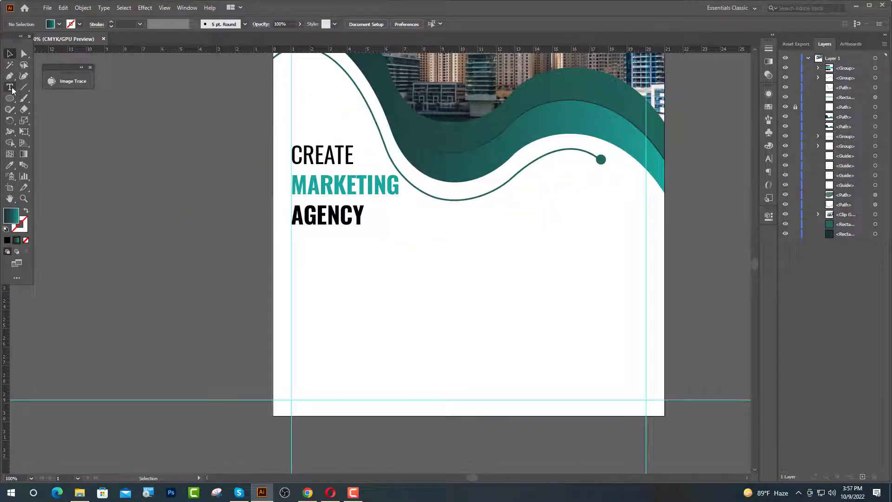
- Add a 'Lorem ipsum' placeholder line below AGENCY in Lato Regular at 10 pt
{"action": "left_click", "coordinate": [10, 87]}
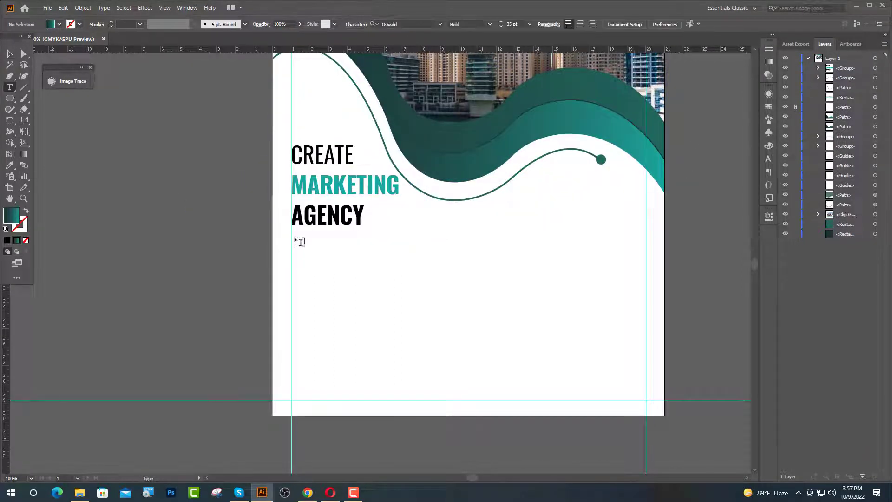
{"action": "left_click", "coordinate": [299, 242]}
{"action": "key", "text": "ctrl+equal"}
{"action": "key", "text": "ctrl+equal"}
{"action": "key", "text": "ctrl+equal"}
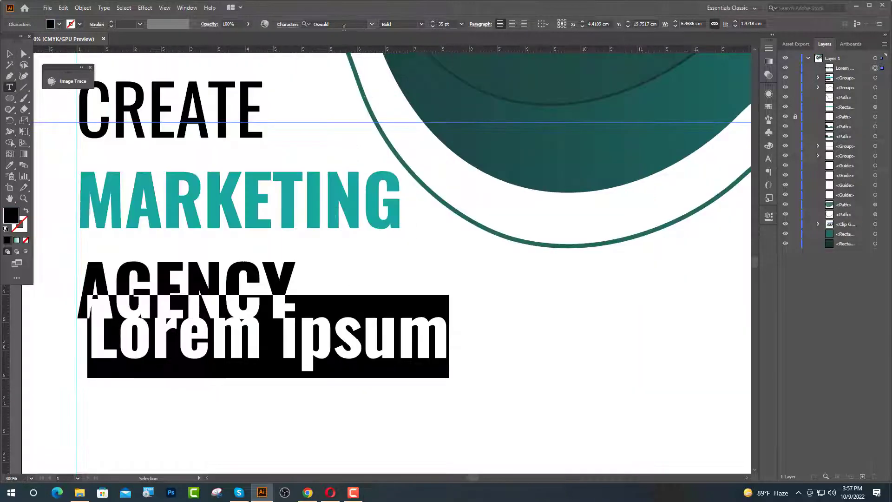
{"action": "left_click", "coordinate": [343, 27]}
{"action": "type", "text": "LA"}
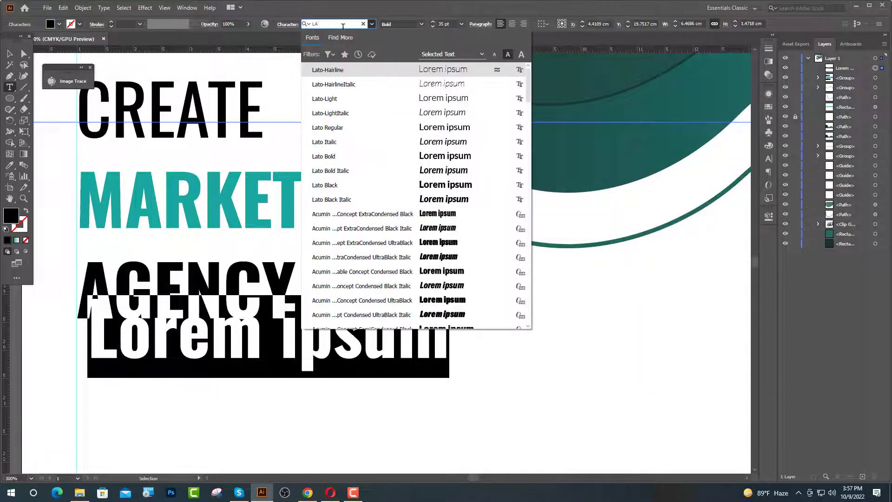
{"action": "left_click", "coordinate": [354, 129]}
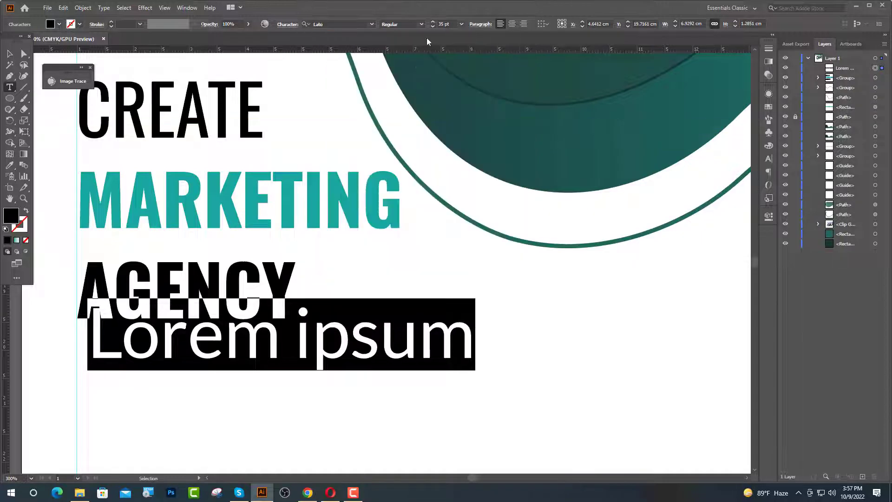
{"action": "left_click_drag", "start_coordinate": [444, 24], "coordinate": [430, 33]}
{"action": "type", "text": "1"}
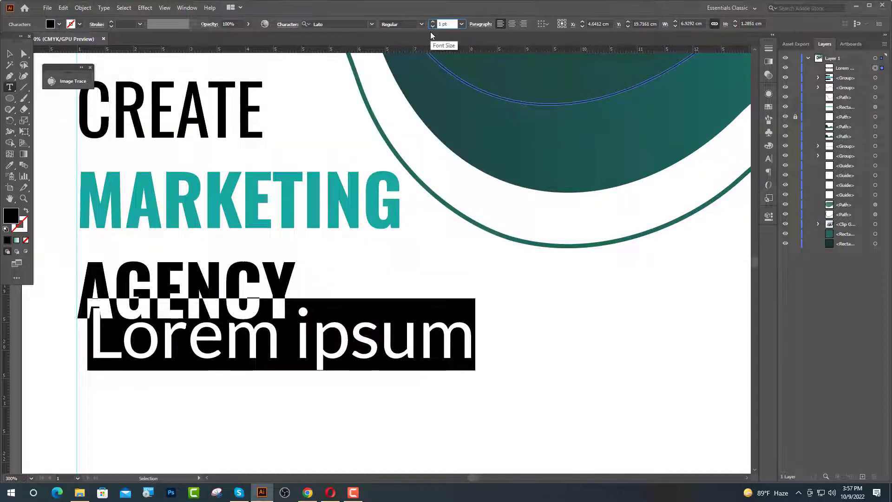
{"action": "type", "text": "0"}
{"action": "key", "text": "Return"}
{"action": "key", "text": "ctrl+minus"}
{"action": "key", "text": "ctrl+minus"}
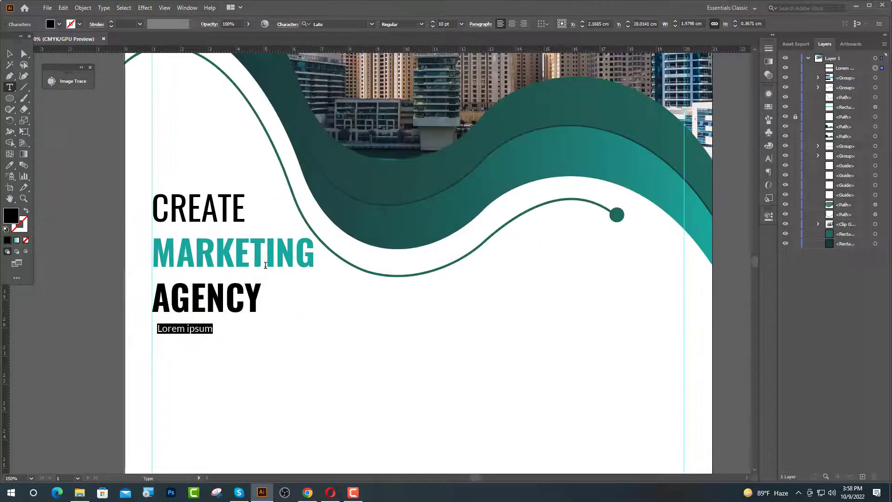
{"action": "scroll", "coordinate": [330, 278], "scroll_direction": "down", "scroll_amount": 3}
- Copy the first two sentences of the standard passage on lipsum.com, then return to Illustrator
{"action": "left_click", "coordinate": [308, 493]}
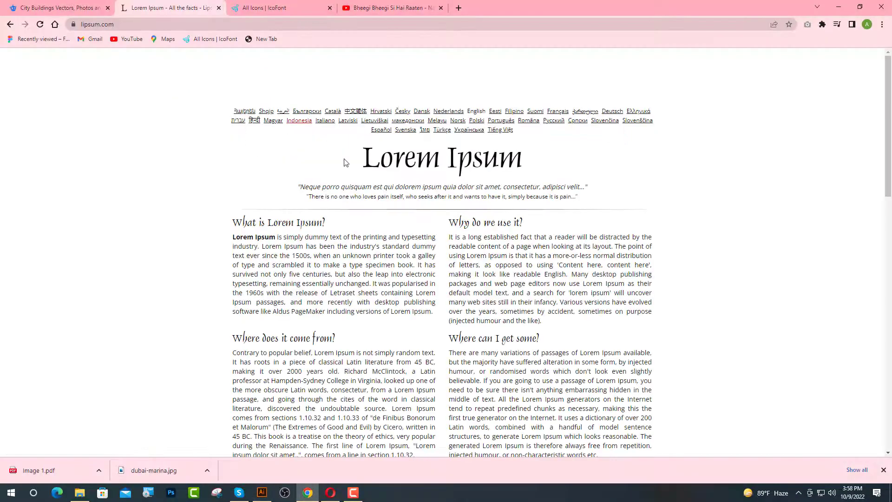
{"action": "scroll", "coordinate": [531, 295], "scroll_direction": "down", "scroll_amount": 12}
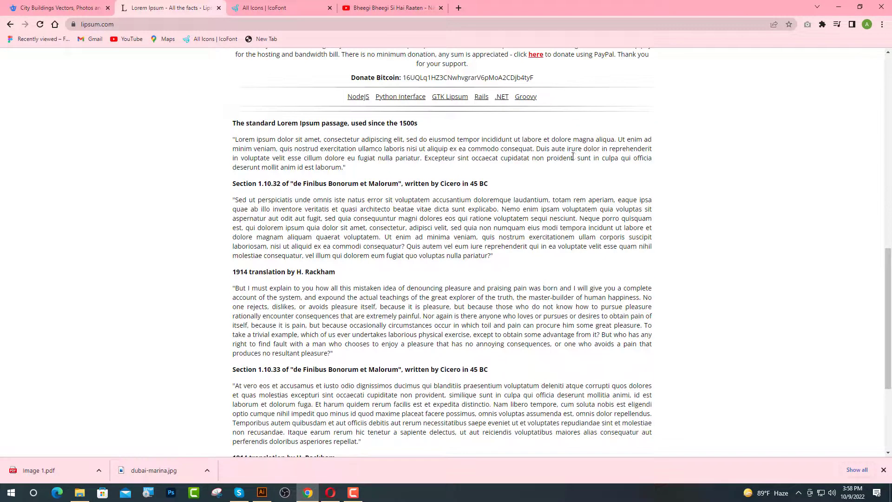
{"action": "left_click_drag", "start_coordinate": [534, 149], "coordinate": [236, 145]}
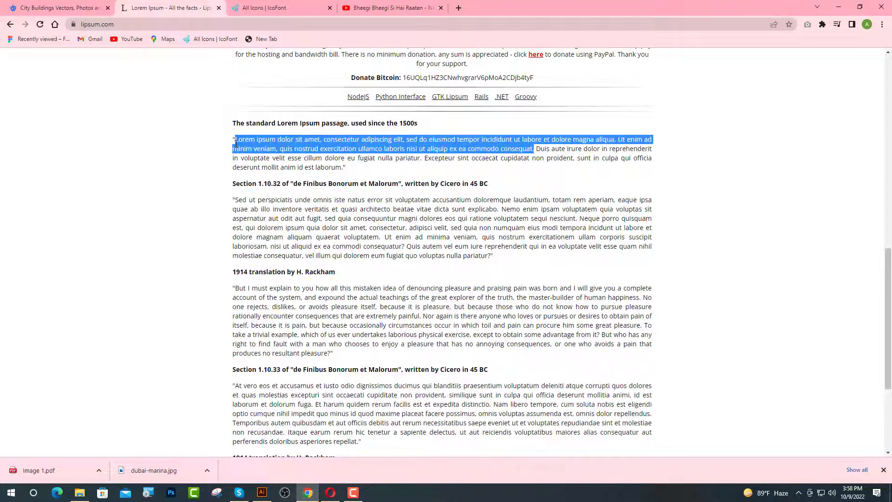
{"action": "left_click", "coordinate": [262, 492]}
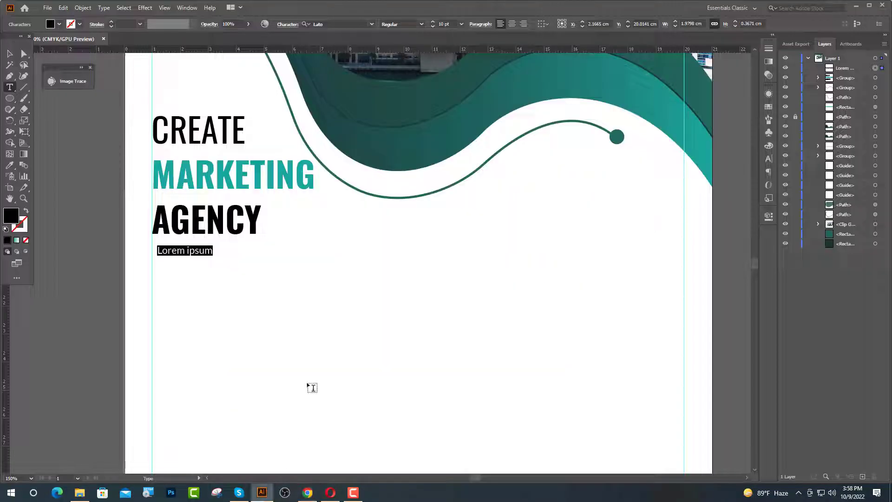
- Paste the Lorem ipsum sentences over the placeholder and break them into three lines
{"action": "key", "text": "ctrl+v"}
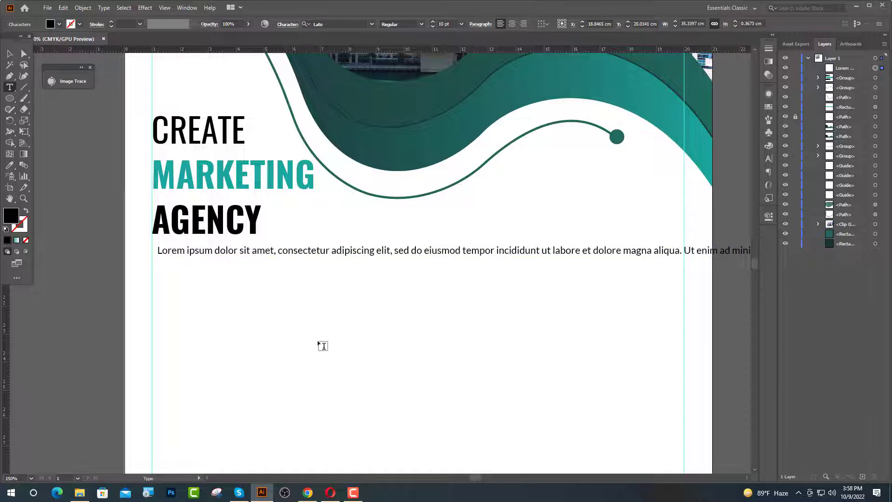
{"action": "key", "text": "ctrl+minus"}
{"action": "key", "text": "BackSpace"}
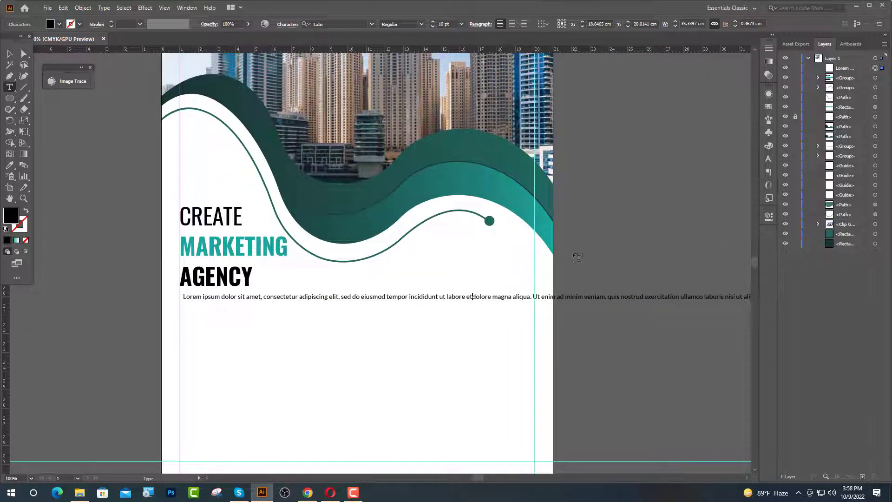
{"action": "key", "text": "Return"}
{"action": "left_click", "coordinate": [475, 304]}
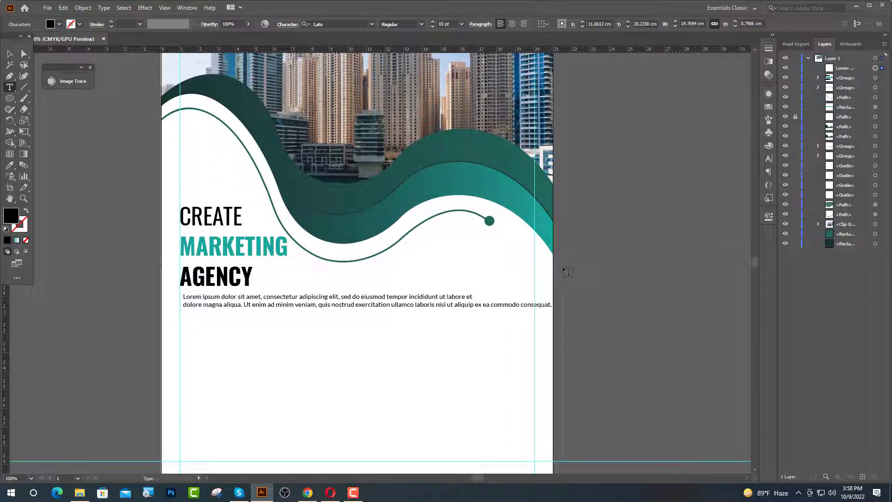
{"action": "key", "text": "Return"}
{"action": "key", "text": "Escape"}
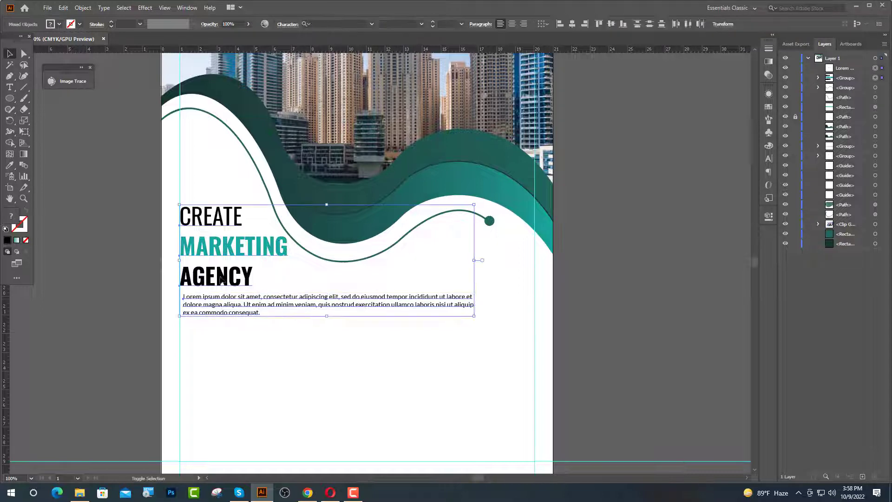
- Nudge the paragraph text frame into position below the headline
{"action": "left_click", "coordinate": [236, 282], "text": "shift"}
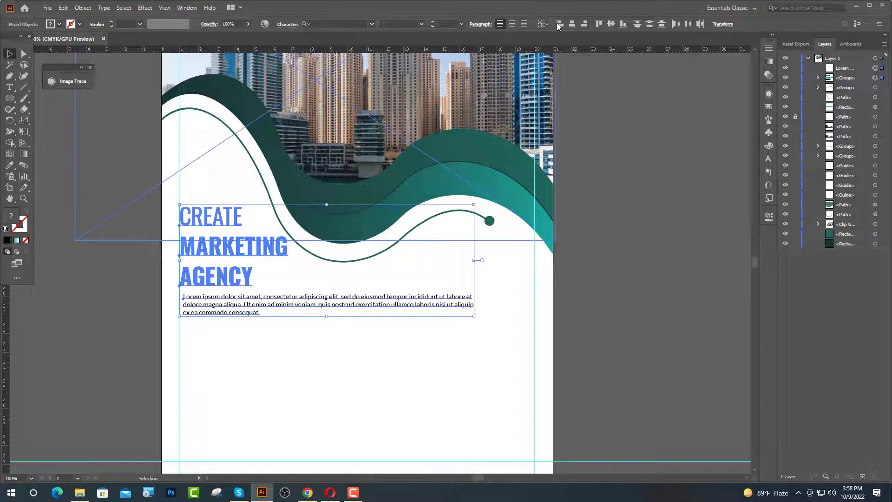
{"action": "left_click", "coordinate": [598, 149]}
{"action": "scroll", "coordinate": [200, 293], "scroll_direction": "up", "scroll_amount": 3}
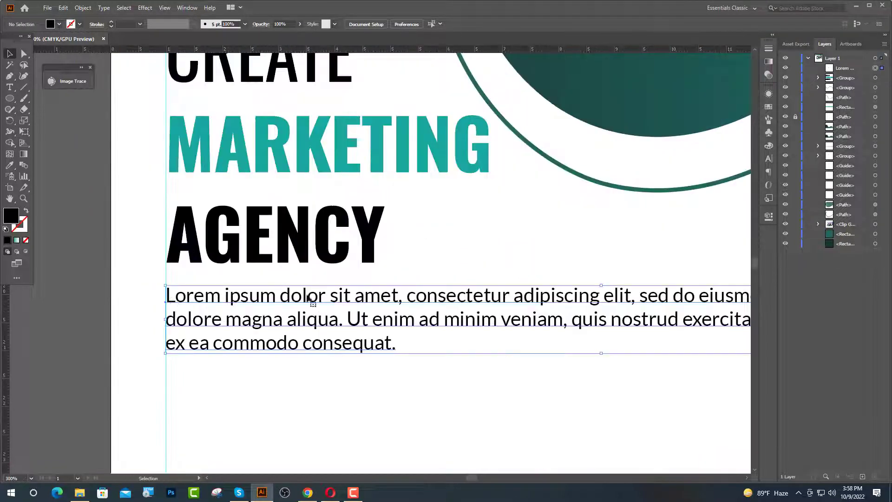
{"action": "left_click", "coordinate": [310, 300]}
{"action": "key", "text": "Up"}
{"action": "key", "text": "Up"}
{"action": "key", "text": "Up"}
{"action": "key", "text": "Up"}
{"action": "key", "text": "Up"}
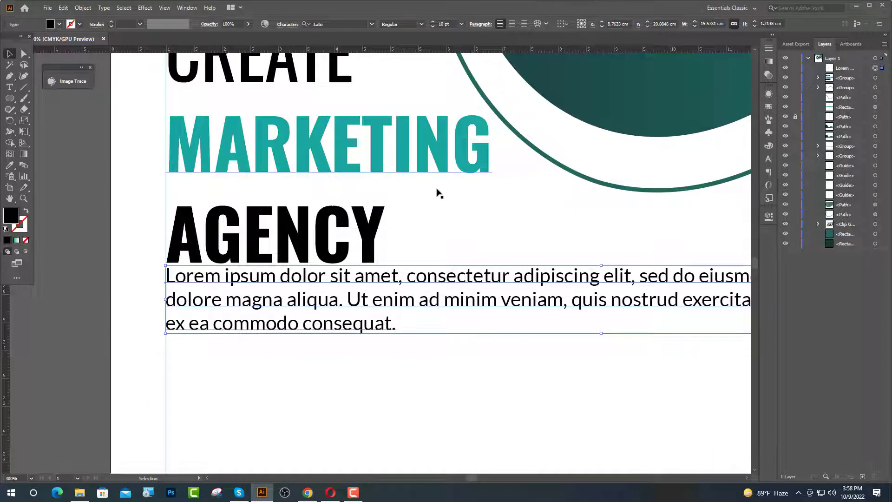
{"action": "key", "text": "Up"}
{"action": "key", "text": "Up"}
{"action": "key", "text": "Up"}
{"action": "key", "text": "Down"}
{"action": "key", "text": "Down"}
{"action": "key", "text": "Down"}
{"action": "key", "text": "Down"}
{"action": "key", "text": "Down"}
{"action": "key", "text": "Down"}
{"action": "key", "text": "Down"}
{"action": "key", "text": "Down"}
{"action": "key", "text": "Down"}
{"action": "key", "text": "Down"}
{"action": "key", "text": "Down"}
{"action": "key", "text": "Down"}
{"action": "key", "text": "Down"}
{"action": "key", "text": "Down"}
{"action": "key", "text": "Down"}
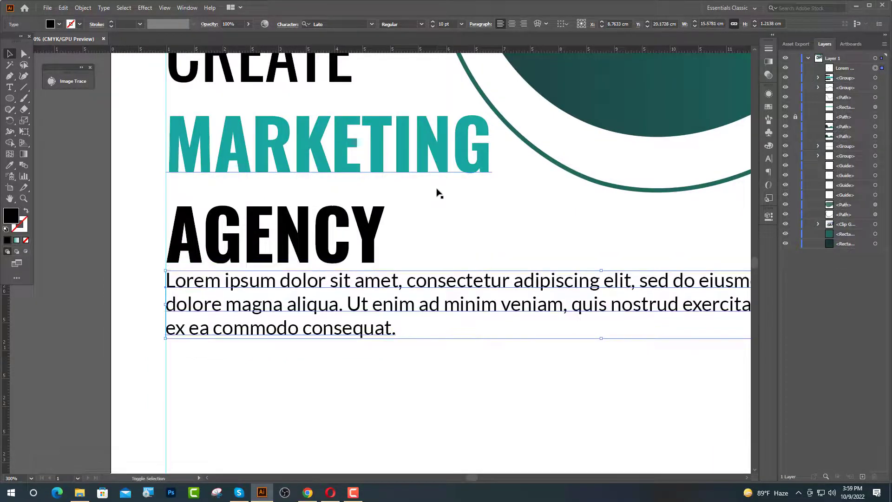
{"action": "key", "text": "ctrl+minus"}
{"action": "key", "text": "ctrl+minus"}
{"action": "key", "text": "ctrl+minus"}
{"action": "key", "text": "ctrl+minus"}
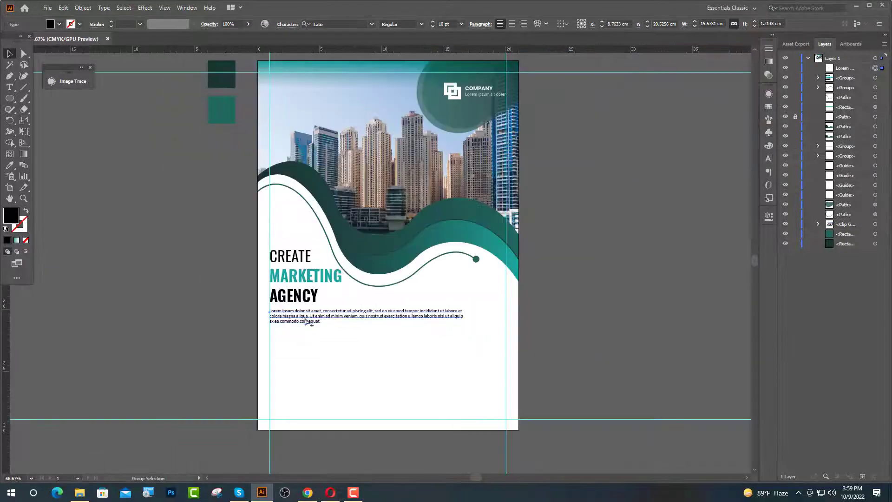
- Set the paragraph's fill colour to gray 727272
{"action": "double_click", "coordinate": [17, 214]}
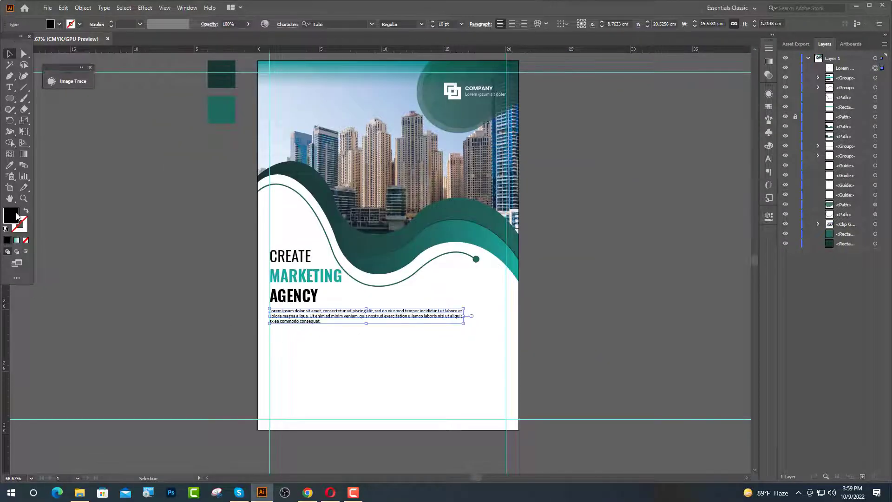
{"action": "type", "text": "72"}
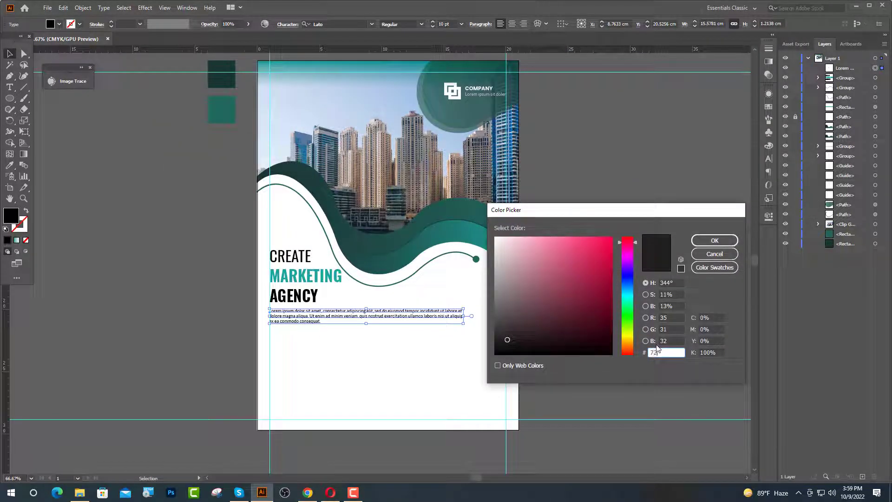
{"action": "type", "text": "7272"}
{"action": "left_click", "coordinate": [715, 240]}
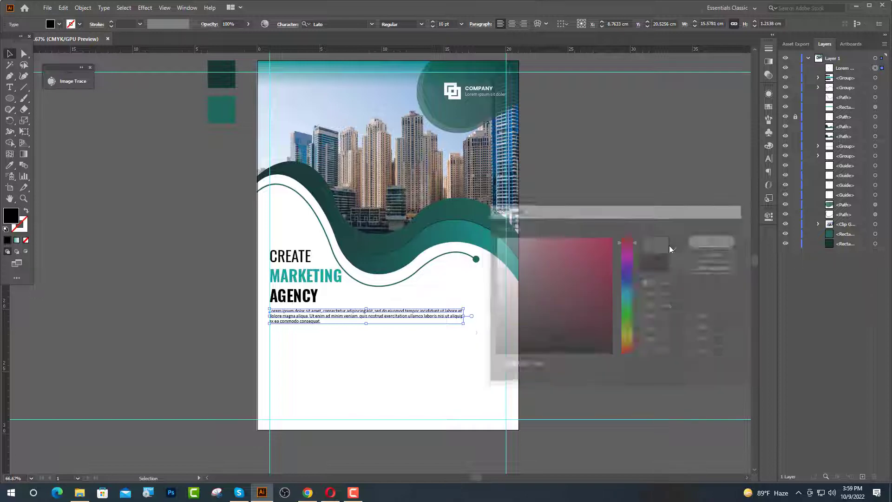
{"action": "left_click", "coordinate": [639, 248]}
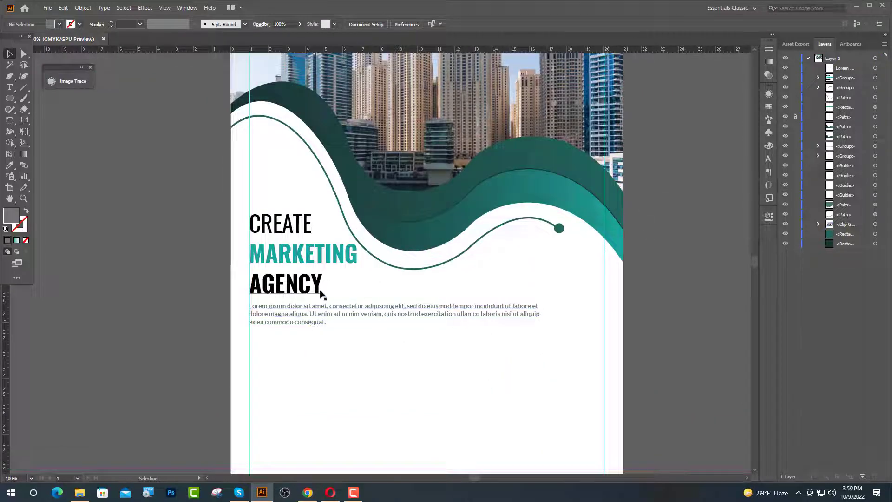
- Add 'WHY CHOOSE US' below the paragraph in MARKETING's teal style at 20 pt
{"action": "scroll", "coordinate": [269, 288], "scroll_direction": "down", "scroll_amount": 3}
{"action": "key", "text": "t"}
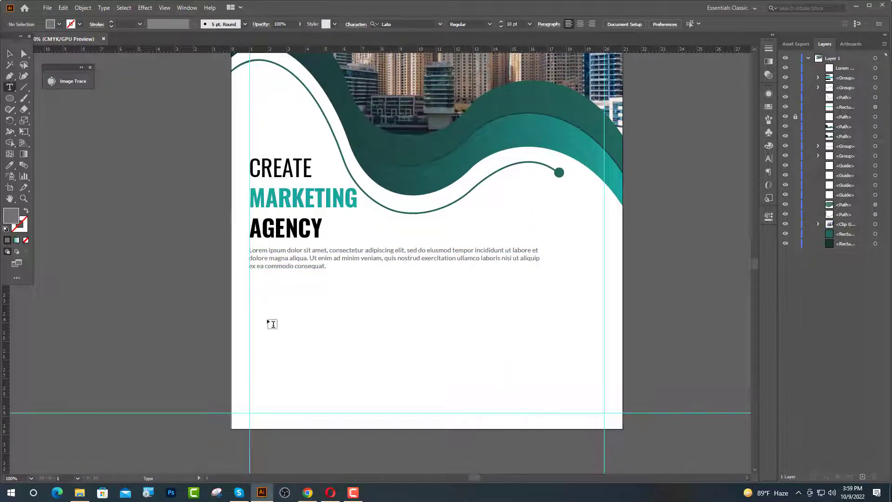
{"action": "left_click", "coordinate": [261, 294]}
{"action": "scroll", "coordinate": [313, 297], "scroll_direction": "up", "scroll_amount": 1}
{"action": "scroll", "coordinate": [316, 304], "scroll_direction": "up", "scroll_amount": 1}
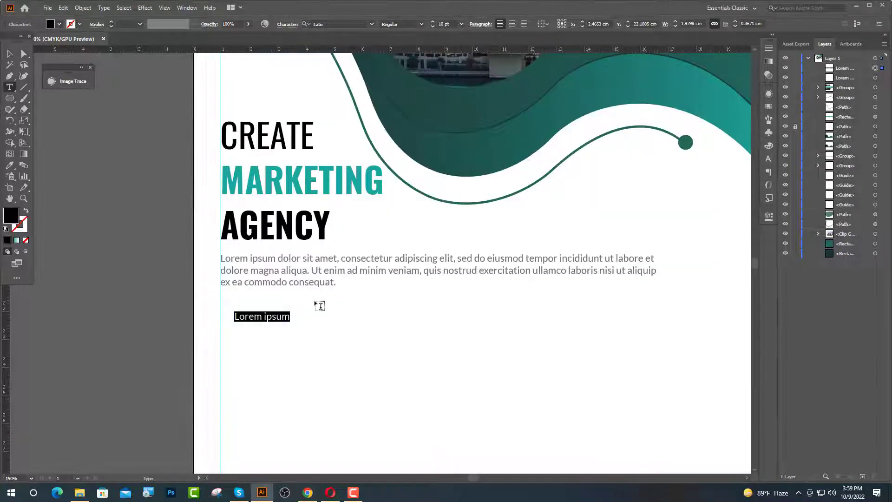
{"action": "left_click", "coordinate": [10, 165]}
{"action": "left_click", "coordinate": [258, 185]}
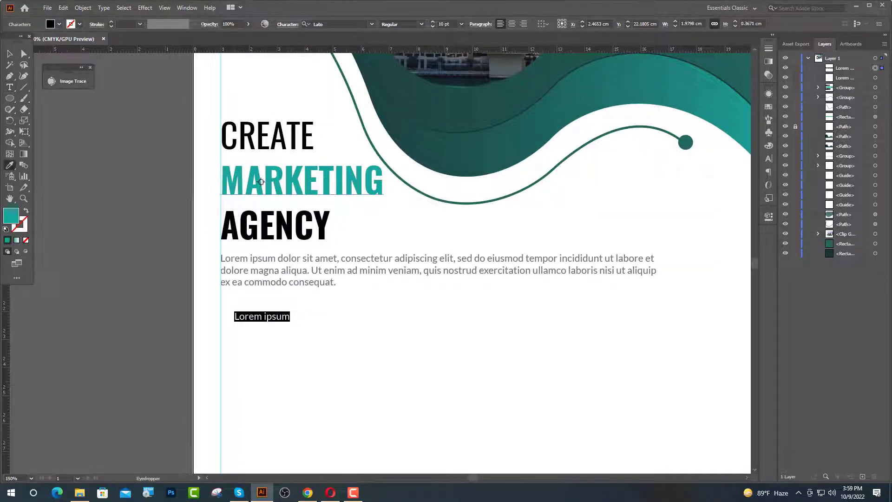
{"action": "left_click", "coordinate": [442, 24]}
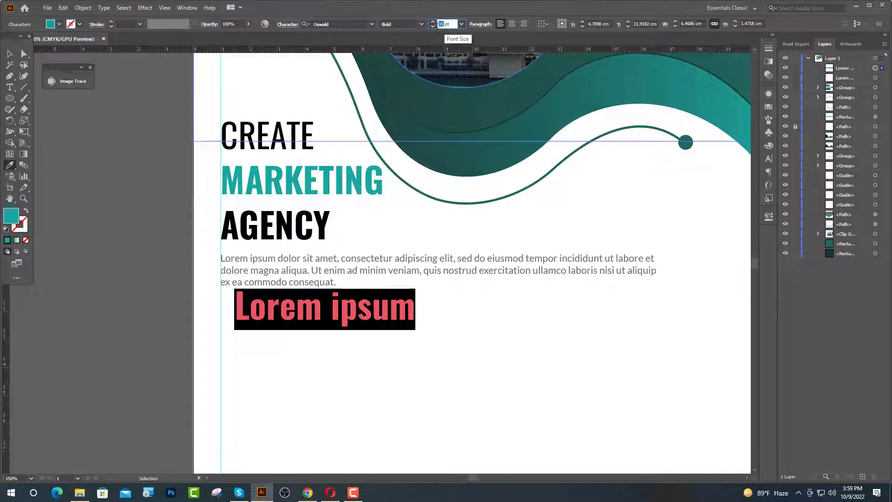
{"action": "type", "text": "20"}
{"action": "key", "text": "Return"}
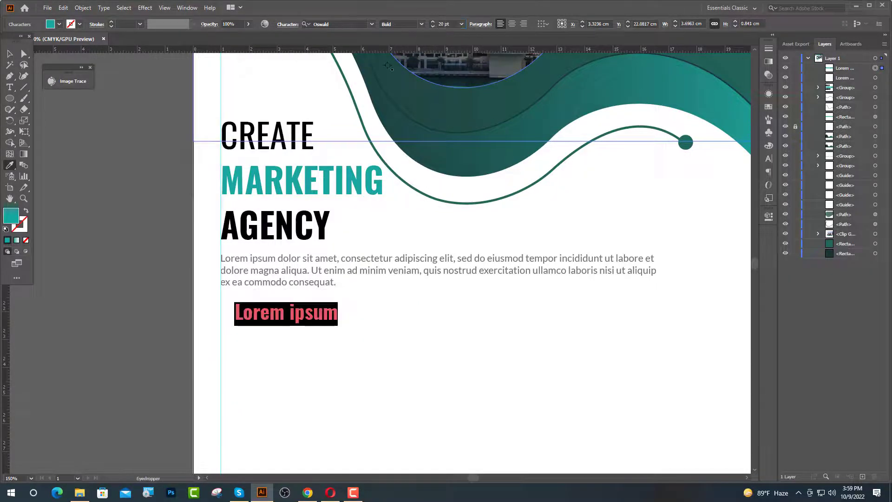
{"action": "type", "text": "W"}
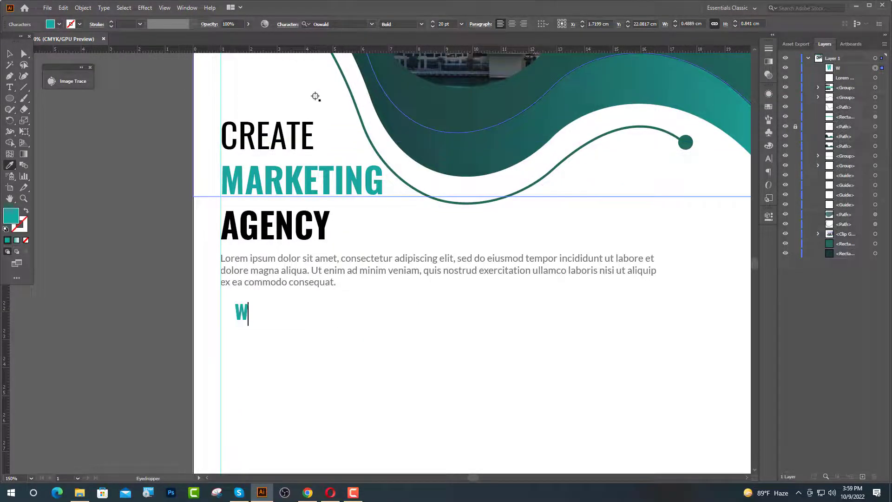
{"action": "type", "text": "HY CH"}
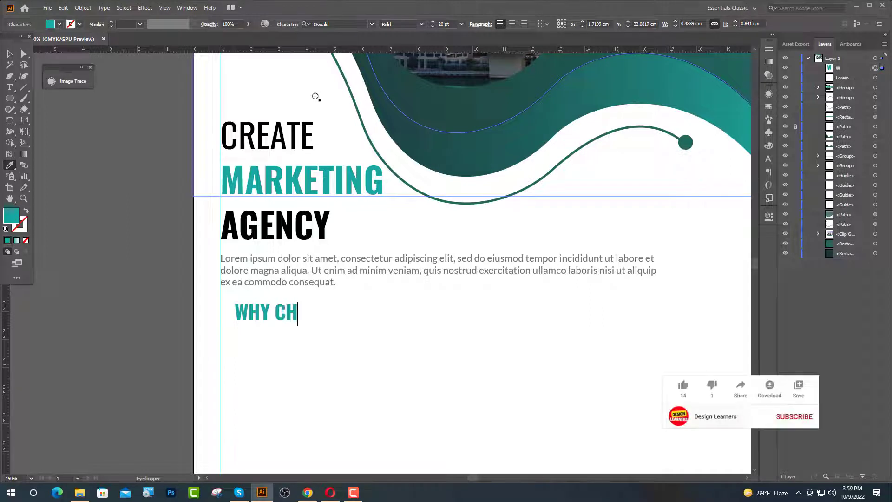
{"action": "type", "text": "OOSE US"}
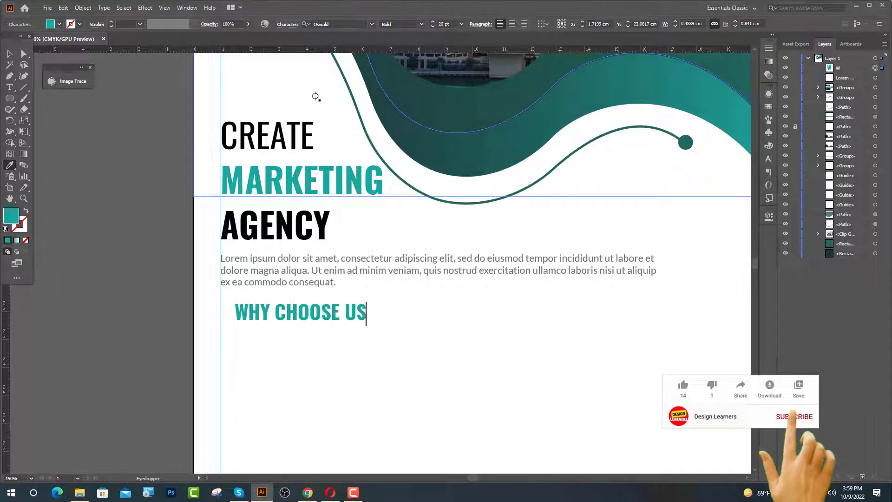
{"action": "key", "text": "Escape"}
- Align WHY CHOOSE US with the left margin guide below the paragraph
{"action": "left_click_drag", "start_coordinate": [278, 339], "coordinate": [264, 357]}
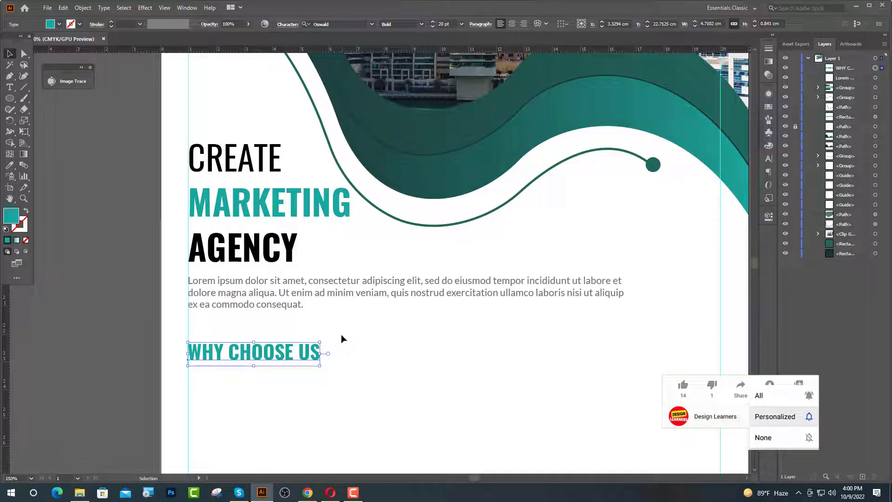
{"action": "key", "text": "Up"}
{"action": "key", "text": "Up"}
{"action": "key", "text": "Up"}
{"action": "key", "text": "Up"}
{"action": "key", "text": "Up"}
{"action": "key", "text": "Up"}
{"action": "key", "text": "Up"}
{"action": "key", "text": "Up"}
{"action": "key", "text": "Up"}
{"action": "key", "text": "Up"}
{"action": "key", "text": "Up"}
{"action": "key", "text": "Up"}
{"action": "key", "text": "Up"}
{"action": "key", "text": "Up"}
{"action": "key", "text": "Up"}
{"action": "key", "text": "Up"}
{"action": "key", "text": "Up"}
{"action": "key", "text": "Up"}
{"action": "key", "text": "Up"}
{"action": "key", "text": "Up"}
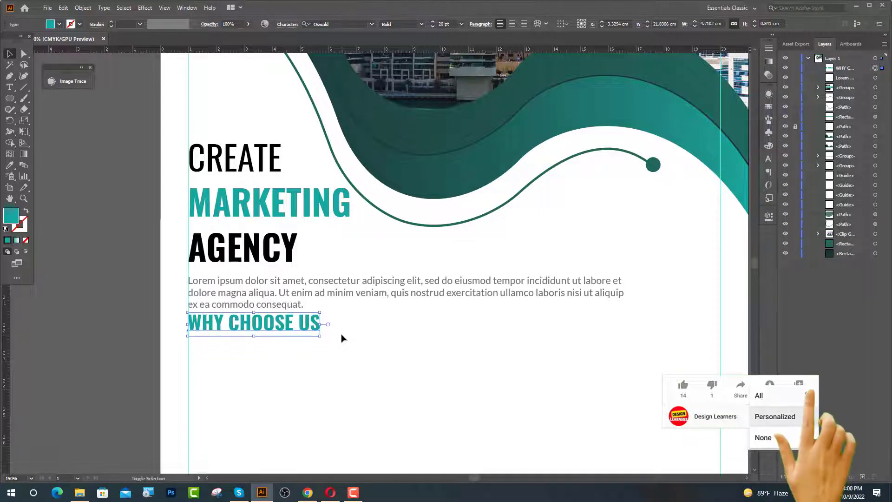
{"action": "key", "text": "Down"}
{"action": "key", "text": "Down"}
{"action": "key", "text": "Down"}
{"action": "key", "text": "Down"}
{"action": "key", "text": "Down"}
{"action": "key", "text": "Down"}
{"action": "key", "text": "Down"}
{"action": "key", "text": "Down"}
{"action": "key", "text": "Down"}
{"action": "key", "text": "Down"}
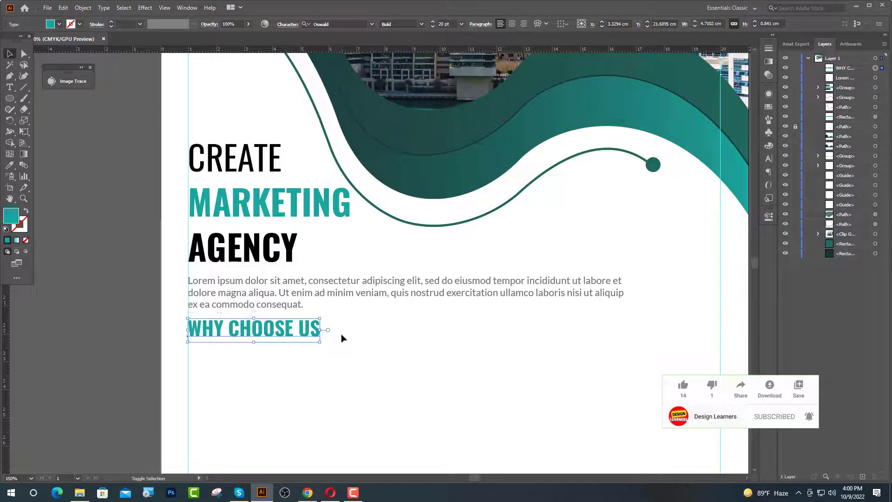
{"action": "key", "text": "Down"}
{"action": "key", "text": "Down"}
{"action": "key", "text": "Down"}
{"action": "key", "text": "Down"}
{"action": "key", "text": "Down"}
{"action": "key", "text": "Down"}
{"action": "key", "text": "Down"}
{"action": "key", "text": "Down"}
{"action": "key", "text": "Down"}
{"action": "key", "text": "Down"}
{"action": "key", "text": "Down"}
{"action": "key", "text": "Down"}
{"action": "key", "text": "Down"}
{"action": "key", "text": "Down"}
{"action": "key", "text": "Down"}
{"action": "key", "text": "Down"}
{"action": "key", "text": "Down"}
{"action": "key", "text": "Down"}
{"action": "key", "text": "Down"}
{"action": "key", "text": "Down"}
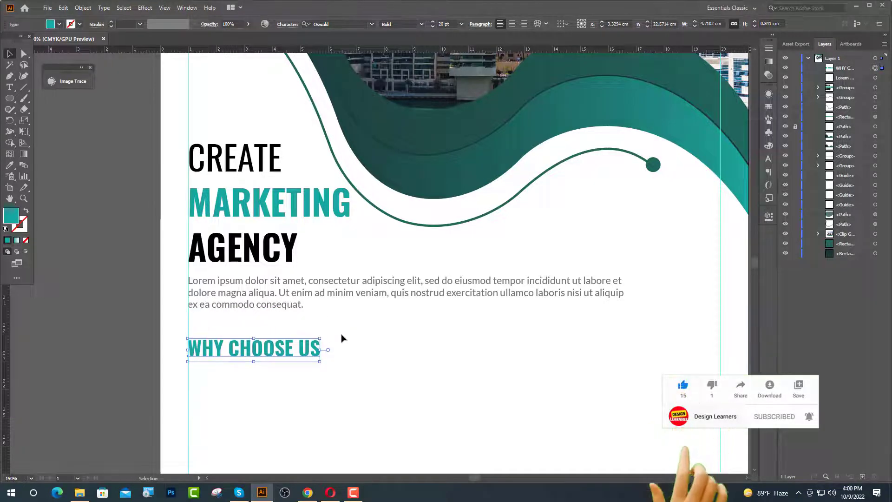
- Shift the gray paragraph and WHY CHOOSE US down slightly together
{"action": "left_click", "coordinate": [279, 305]}
{"action": "left_click", "coordinate": [281, 349], "text": "shift"}
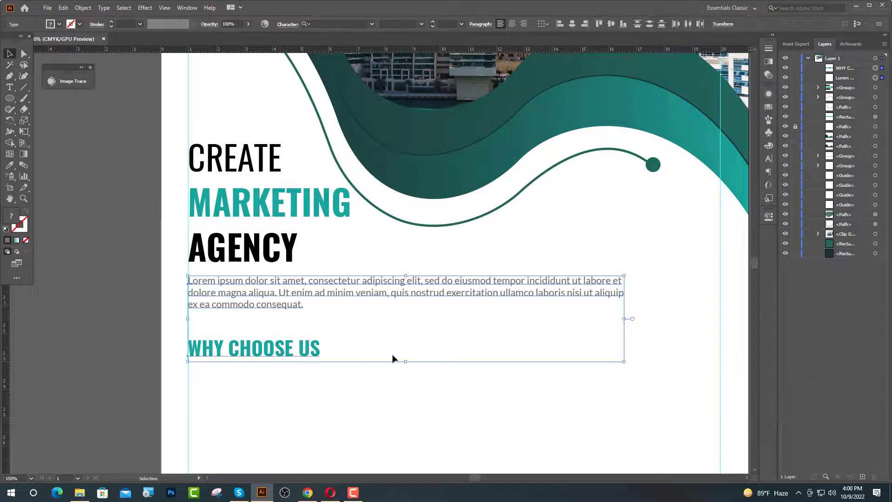
{"action": "key", "text": "shift+Down"}
{"action": "left_click", "coordinate": [330, 379]}
{"action": "scroll", "coordinate": [329, 379], "scroll_direction": "down", "scroll_amount": 1}
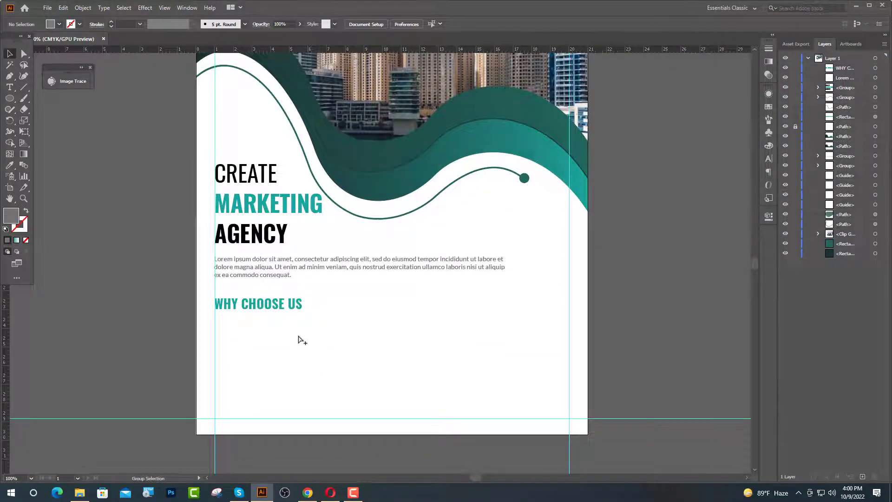
- Place a new text line under WHY CHOOSE US styled like the body paragraph
{"action": "scroll", "coordinate": [302, 341], "scroll_direction": "up", "scroll_amount": 1}
{"action": "scroll", "coordinate": [307, 339], "scroll_direction": "down", "scroll_amount": 2}
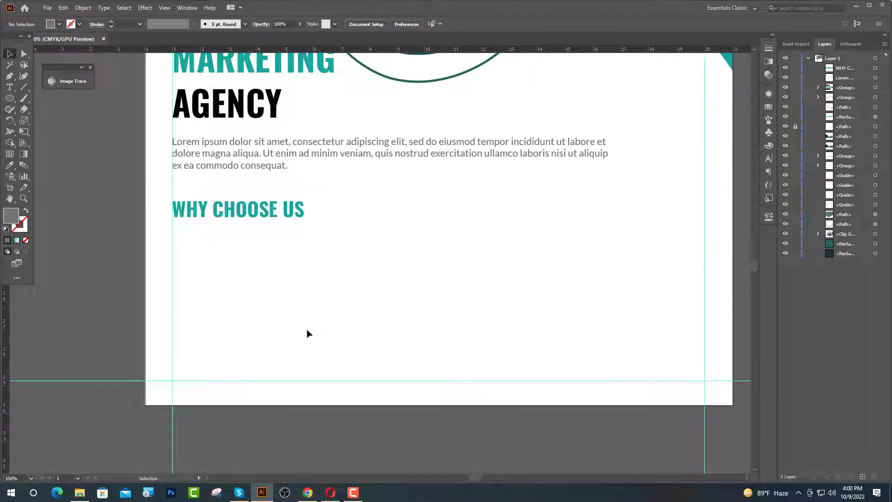
{"action": "left_click", "coordinate": [10, 88]}
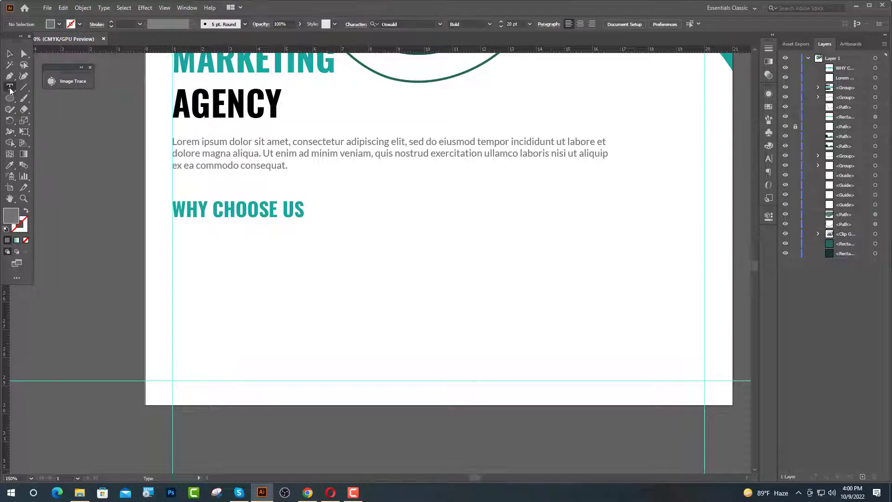
{"action": "left_click", "coordinate": [187, 244]}
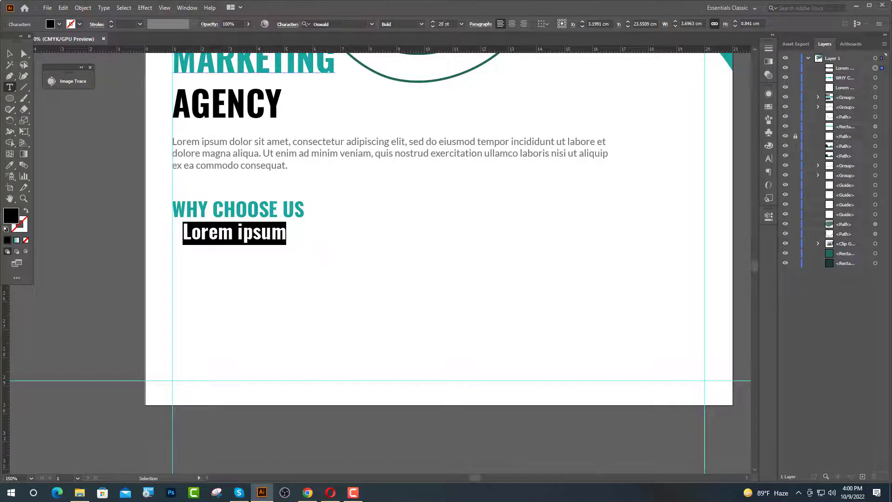
{"action": "left_click", "coordinate": [10, 165]}
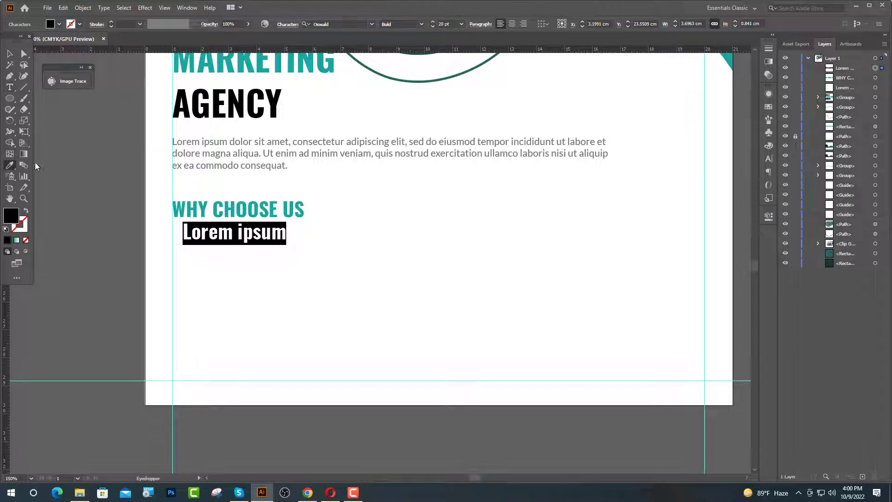
{"action": "left_click", "coordinate": [203, 157]}
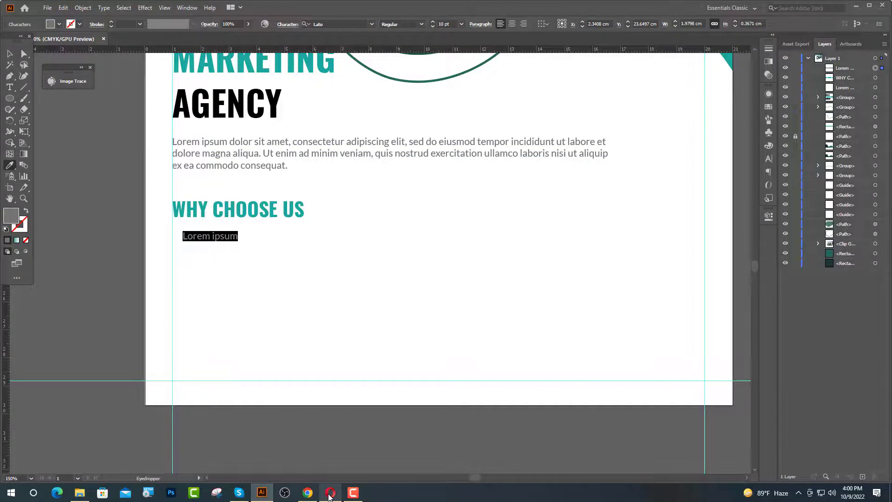
- Copy the first sentence under 'Why do we use it?' on lipsum.com, then return to Illustrator
{"action": "left_click", "coordinate": [307, 493]}
{"action": "scroll", "coordinate": [460, 218], "scroll_direction": "up", "scroll_amount": 11}
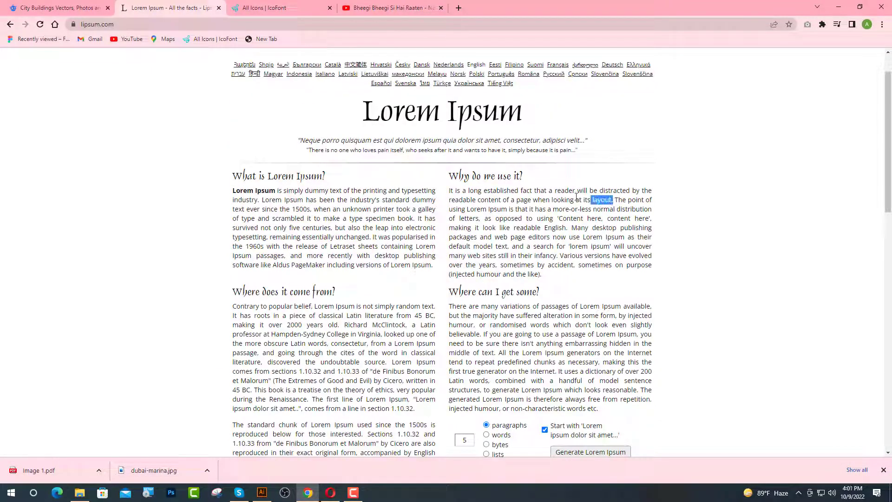
{"action": "left_click_drag", "start_coordinate": [577, 197], "coordinate": [466, 193]}
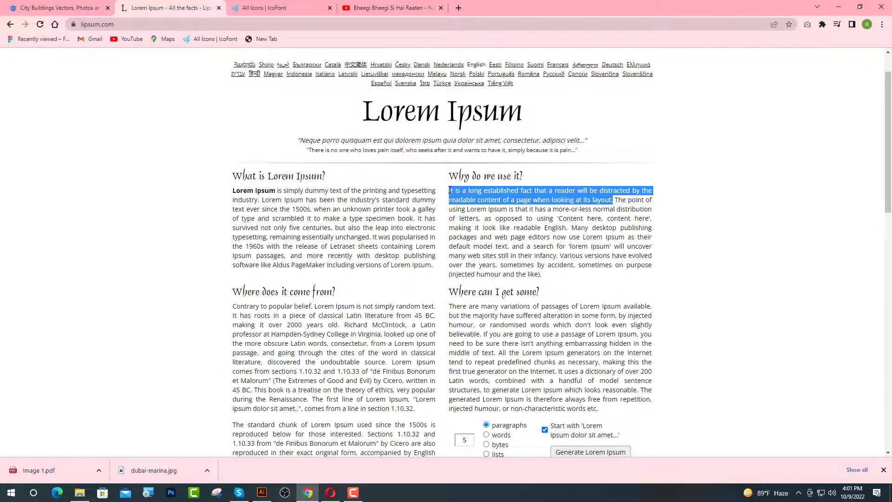
{"action": "left_click", "coordinate": [262, 492]}
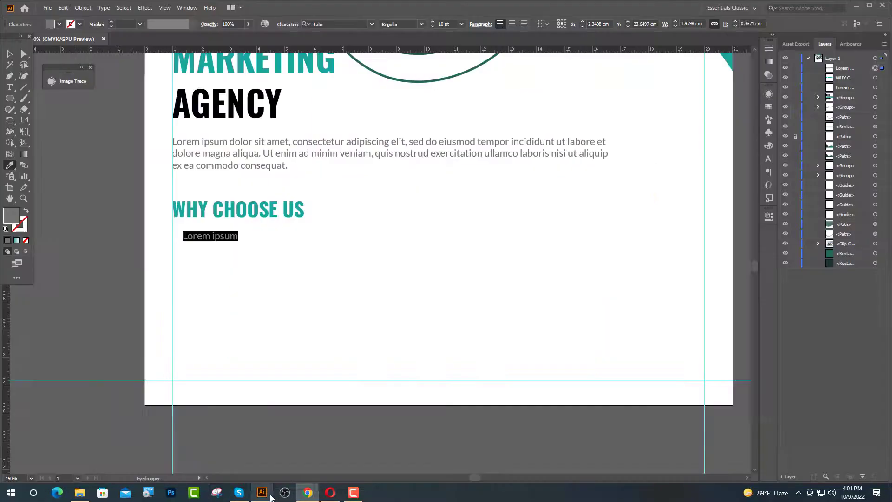
- Paste the copied sentence over the placeholder and break the line after 'will'
{"action": "type", "text": "It is a long established fact that a reader will be distracted by the readable content of a page when looking at its layout."}
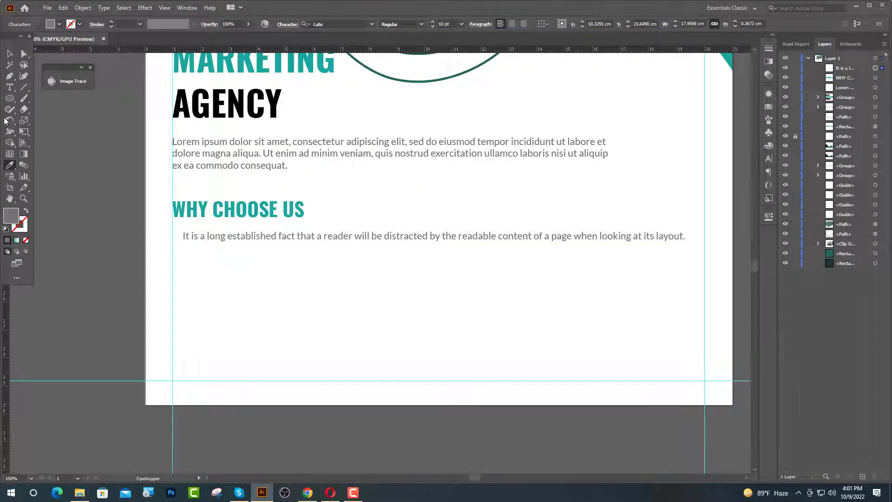
{"action": "left_click", "coordinate": [9, 91]}
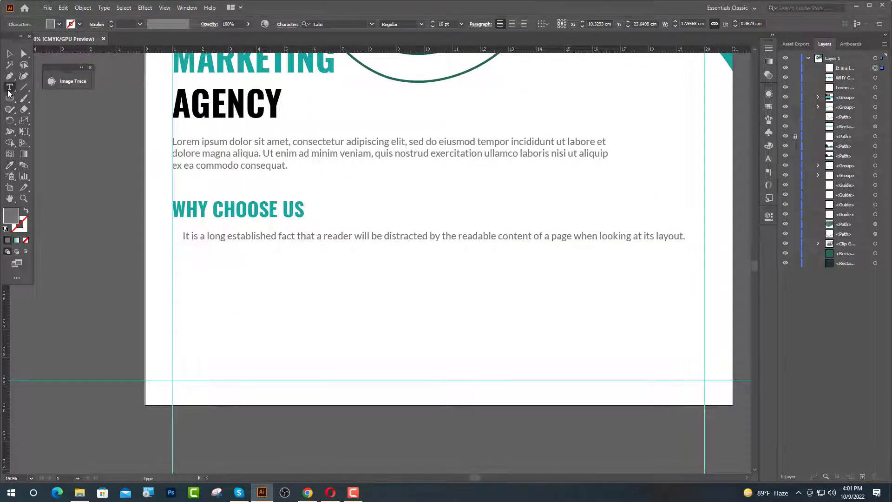
{"action": "left_click", "coordinate": [372, 236]}
{"action": "key", "text": "Return"}
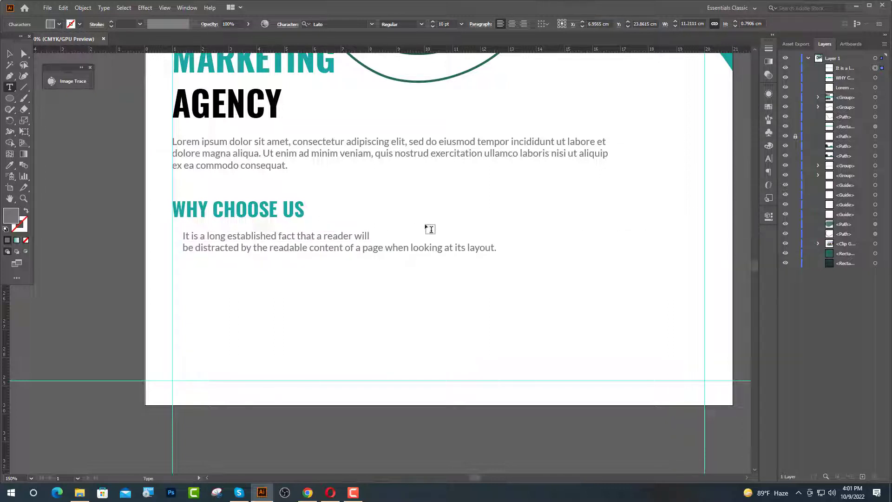
{"action": "key", "text": "Escape"}
- Shift the pasted sentence slightly right and down under WHY CHOOSE US
{"action": "left_click", "coordinate": [253, 285]}
{"action": "scroll", "coordinate": [235, 251], "scroll_direction": "up", "scroll_amount": 1}
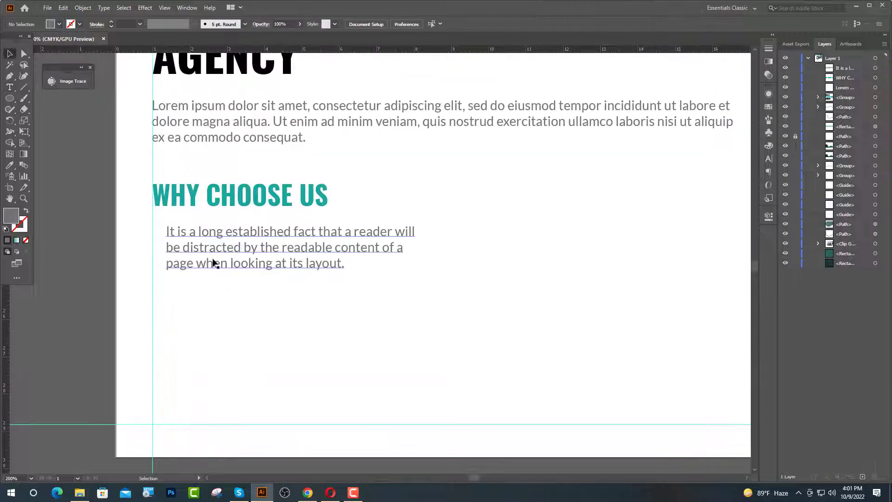
{"action": "left_click_drag", "start_coordinate": [214, 264], "coordinate": [231, 274]}
{"action": "left_click", "coordinate": [74, 279]}
{"action": "left_click", "coordinate": [11, 99]}
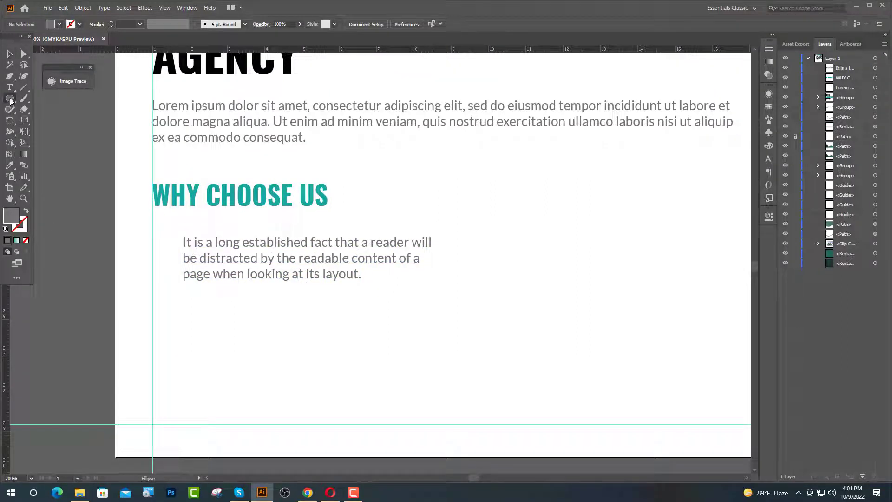
- Draw a small circle left of the sentence with a 3 pt outline in the heading teal
{"action": "left_click_drag", "start_coordinate": [163, 240], "coordinate": [172, 250]}
{"action": "key", "text": "v"}
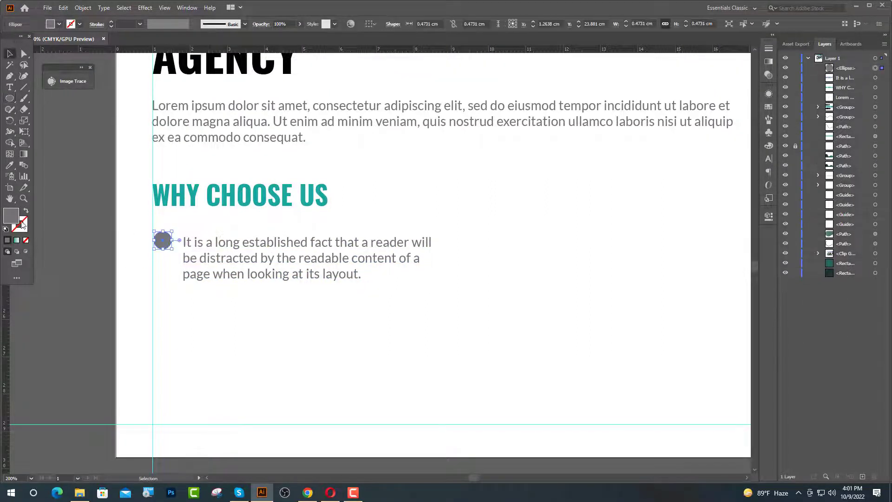
{"action": "left_click", "coordinate": [27, 211]}
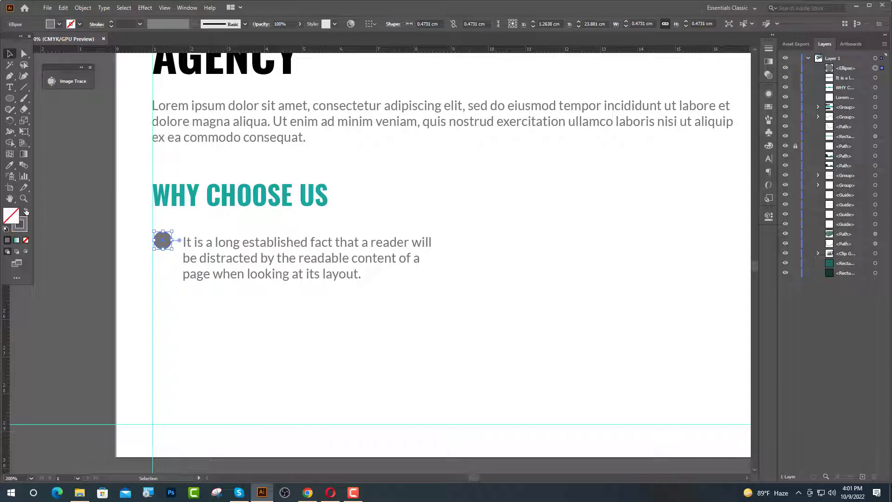
{"action": "left_click", "coordinate": [9, 165]}
{"action": "left_click", "coordinate": [158, 196]}
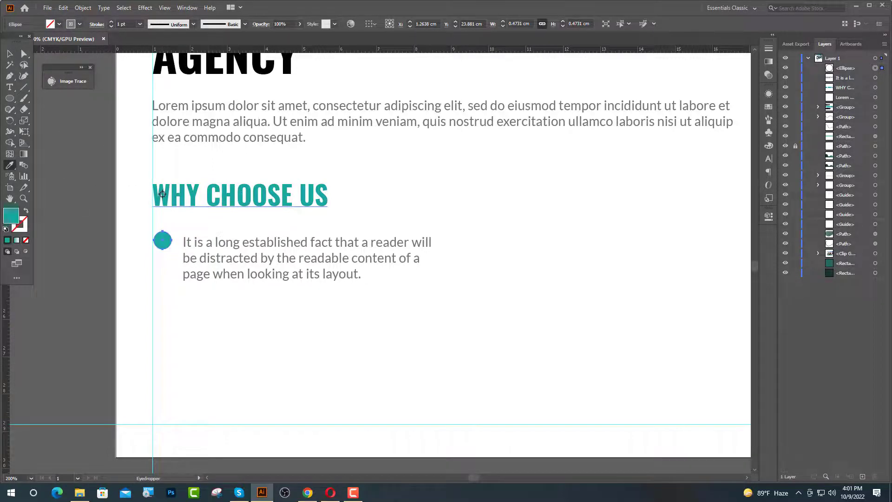
{"action": "left_click", "coordinate": [26, 210]}
{"action": "left_click", "coordinate": [111, 21]}
{"action": "left_click", "coordinate": [112, 22]}
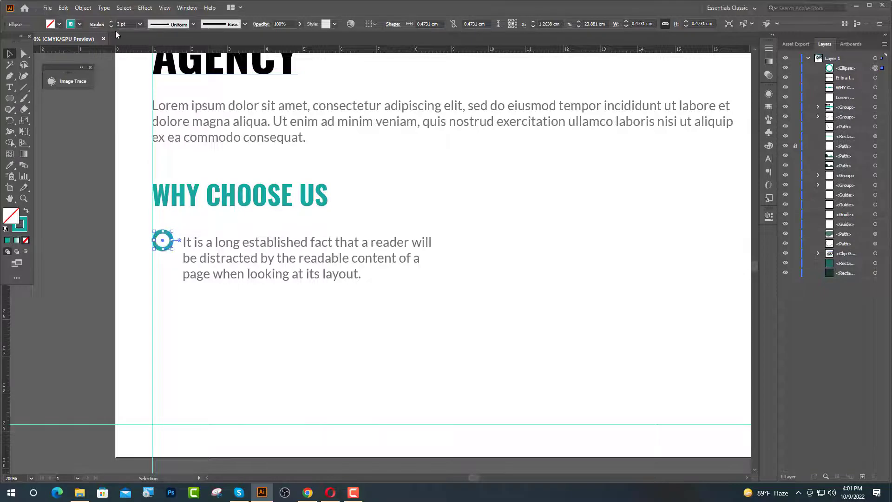
- Position the teal ring beside the sentence
{"action": "key", "text": "ctrl+shift+a"}
{"action": "scroll", "coordinate": [162, 240], "scroll_direction": "up", "scroll_amount": 5}
{"action": "left_click_drag", "start_coordinate": [152, 281], "coordinate": [166, 279]}
{"action": "scroll", "coordinate": [113, 239], "scroll_direction": "up", "scroll_amount": 2}
{"action": "left_click_drag", "start_coordinate": [113, 239], "coordinate": [106, 245]}
{"action": "key", "text": "ctrl+minus"}
{"action": "key", "text": "ctrl+minus"}
{"action": "key", "text": "ctrl+minus"}
{"action": "key", "text": "ctrl+minus"}
- Expand the ring's outline into a filled ring shape with Object > Expand
{"action": "left_click", "coordinate": [87, 10]}
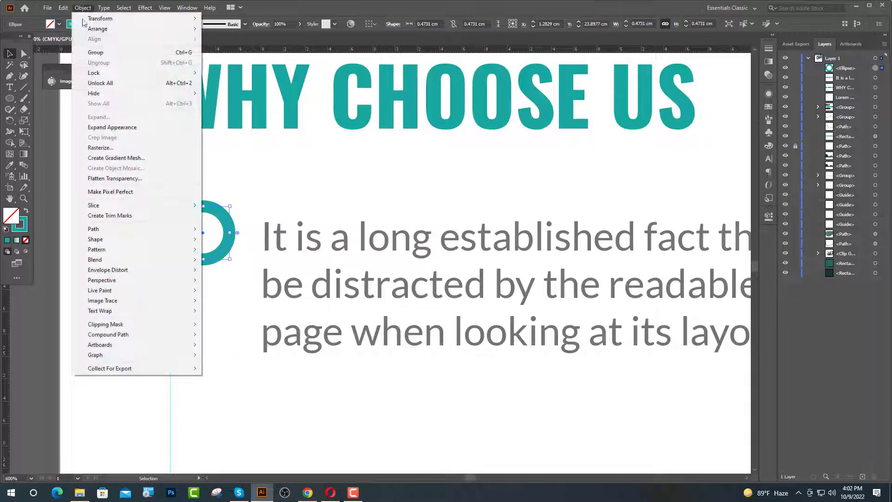
{"action": "left_click", "coordinate": [114, 128]}
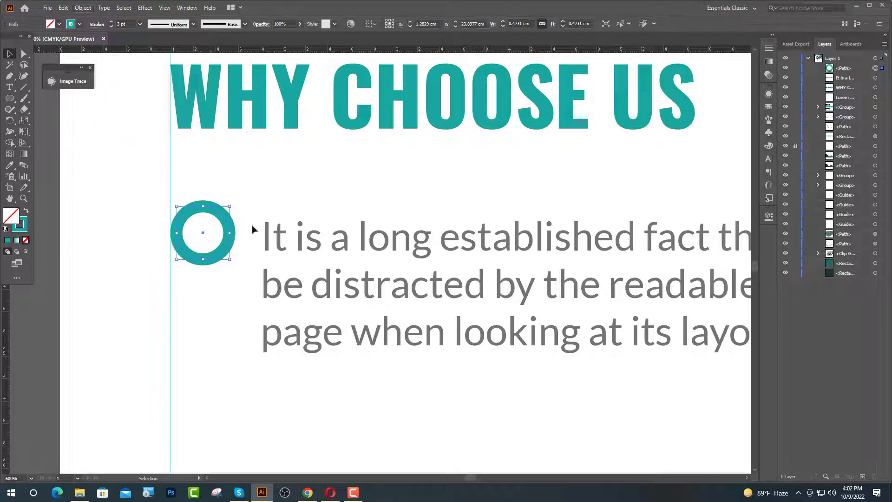
{"action": "left_click", "coordinate": [80, 9]}
{"action": "left_click", "coordinate": [108, 119]}
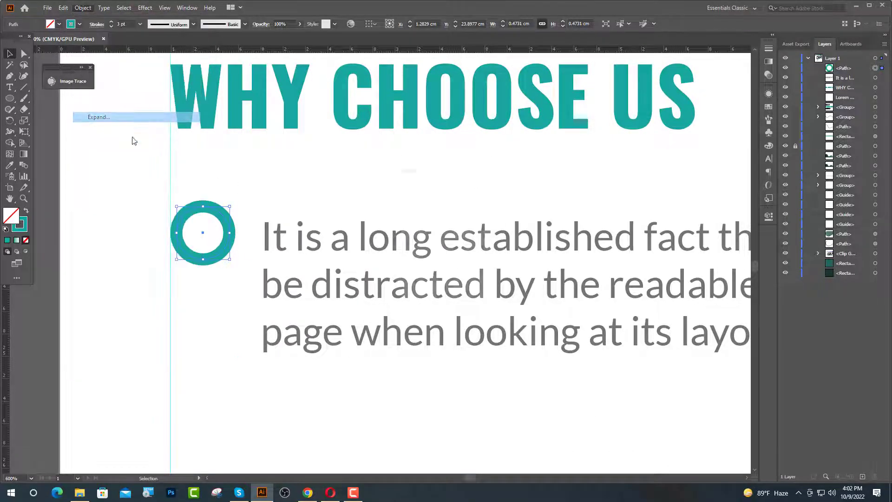
{"action": "left_click", "coordinate": [423, 300]}
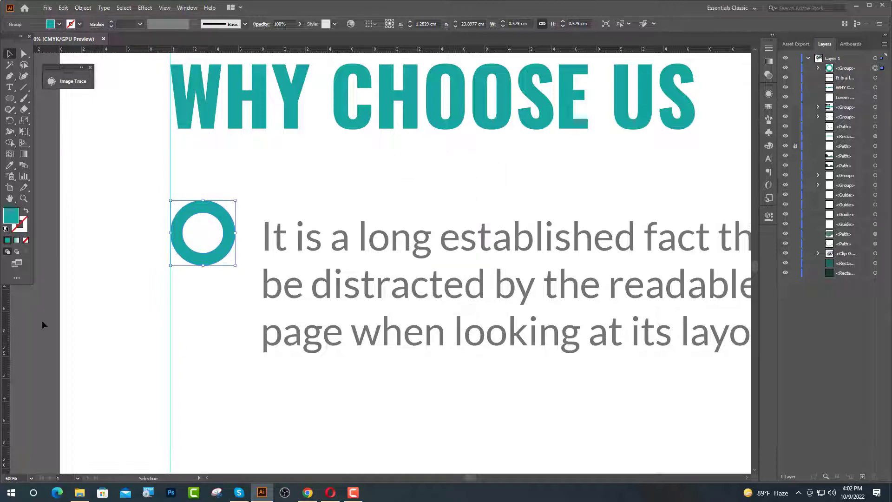
{"action": "left_click", "coordinate": [42, 321]}
{"action": "scroll", "coordinate": [148, 148], "scroll_direction": "down", "scroll_amount": 1}
{"action": "scroll", "coordinate": [184, 202], "scroll_direction": "up", "scroll_amount": 3}
{"action": "left_click", "coordinate": [204, 177]}
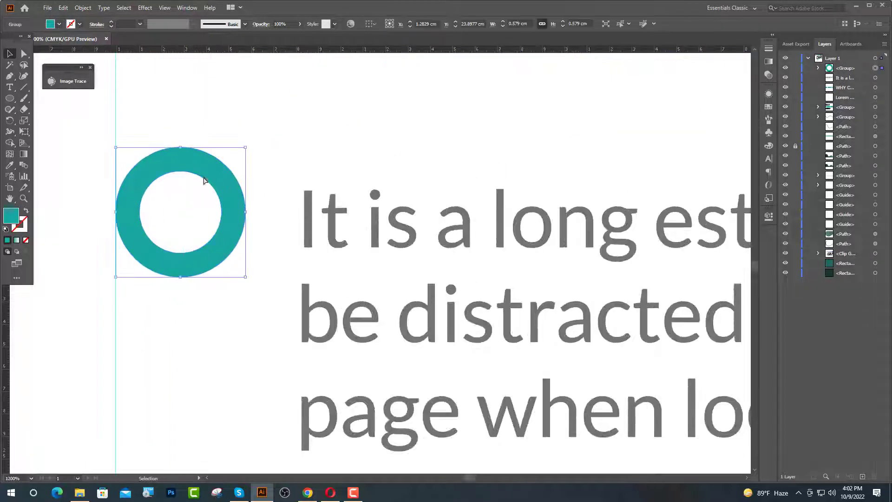
- Draw a small dot inside the ring and centre it horizontally and vertically
{"action": "left_click", "coordinate": [10, 98]}
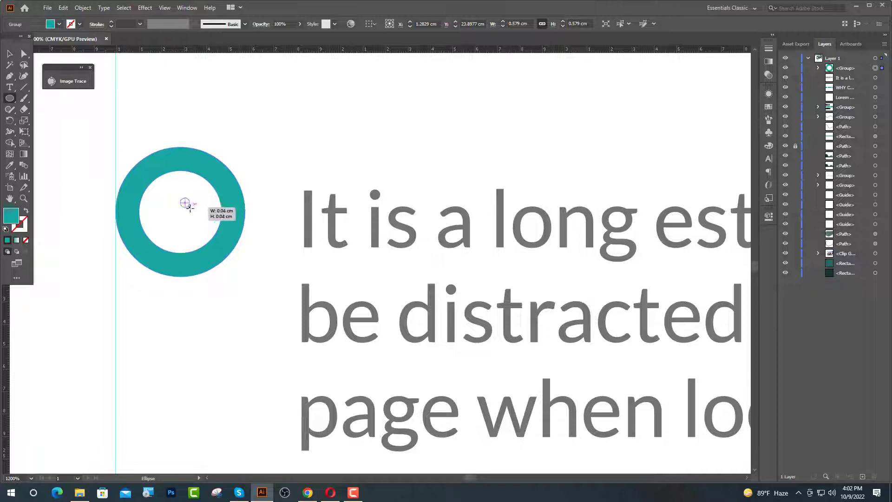
{"action": "left_click_drag", "start_coordinate": [184, 202], "coordinate": [205, 224]}
{"action": "key", "text": "v"}
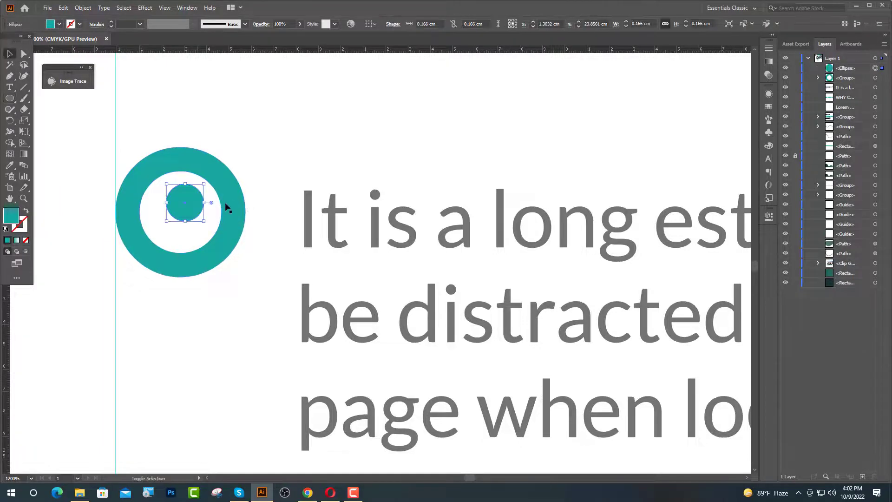
{"action": "left_click", "coordinate": [227, 204], "text": "shift"}
{"action": "left_click", "coordinate": [399, 25]}
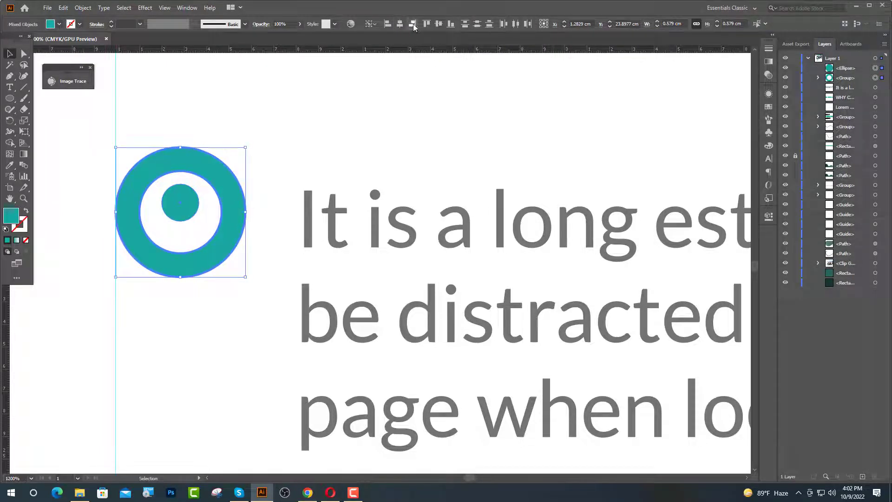
{"action": "left_click", "coordinate": [439, 24]}
{"action": "left_click", "coordinate": [285, 221]}
{"action": "scroll", "coordinate": [175, 209], "scroll_direction": "down", "scroll_amount": 1}
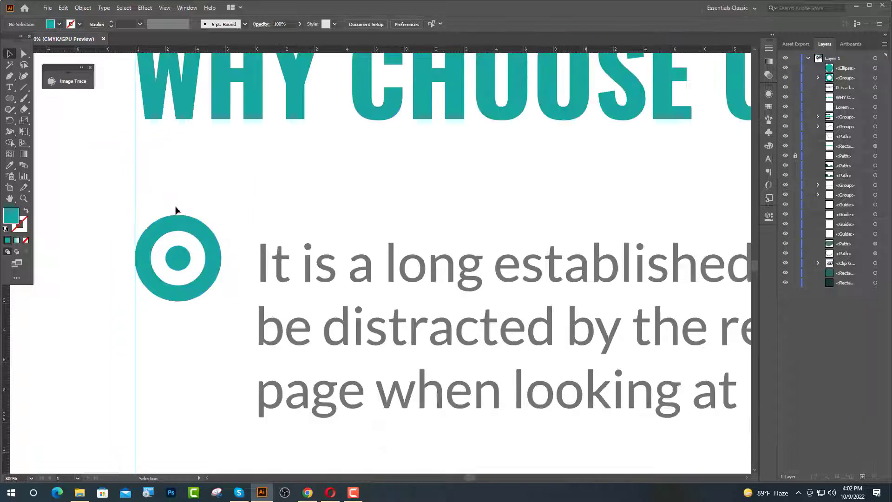
- Resize the ring onto the margin guide, group it with the dot, and top-align the sentence
{"action": "left_click_drag", "start_coordinate": [221, 214], "coordinate": [213, 224]}
{"action": "left_click_drag", "start_coordinate": [187, 264], "coordinate": [132, 272]}
{"action": "key", "text": "a"}
{"action": "scroll", "coordinate": [137, 267], "scroll_direction": "up", "scroll_amount": 3}
{"action": "scroll", "coordinate": [241, 292], "scroll_direction": "down", "scroll_amount": 3}
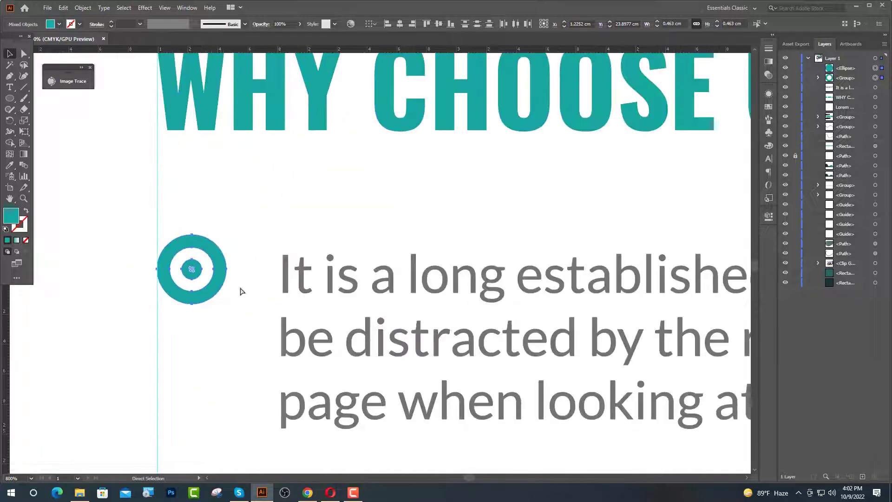
{"action": "key", "text": "ctrl+g"}
{"action": "key", "text": "v"}
{"action": "left_click", "coordinate": [370, 331], "text": "shift"}
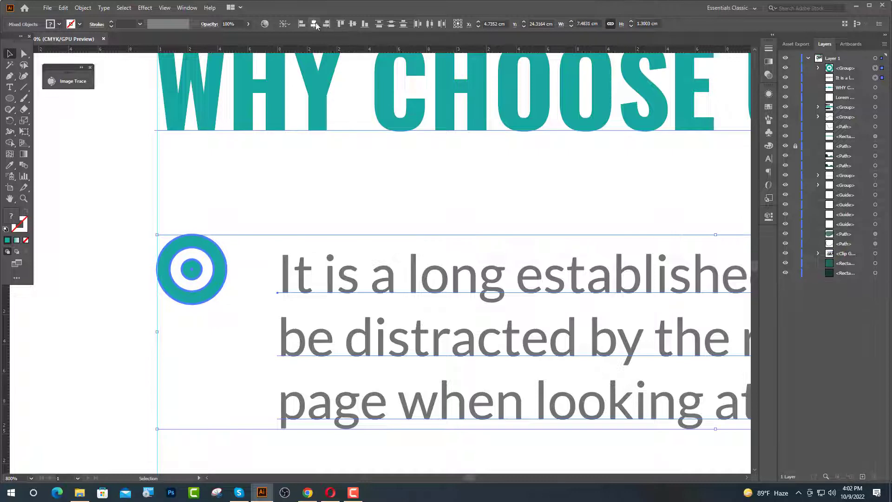
{"action": "left_click", "coordinate": [341, 23]}
- Fine-tune the sentence beside its bullet and settle the bullet item below the heading
{"action": "key", "text": "ctrl+minus"}
{"action": "key", "text": "ctrl+minus"}
{"action": "key", "text": "ctrl+minus"}
{"action": "key", "text": "ctrl+shift+a"}
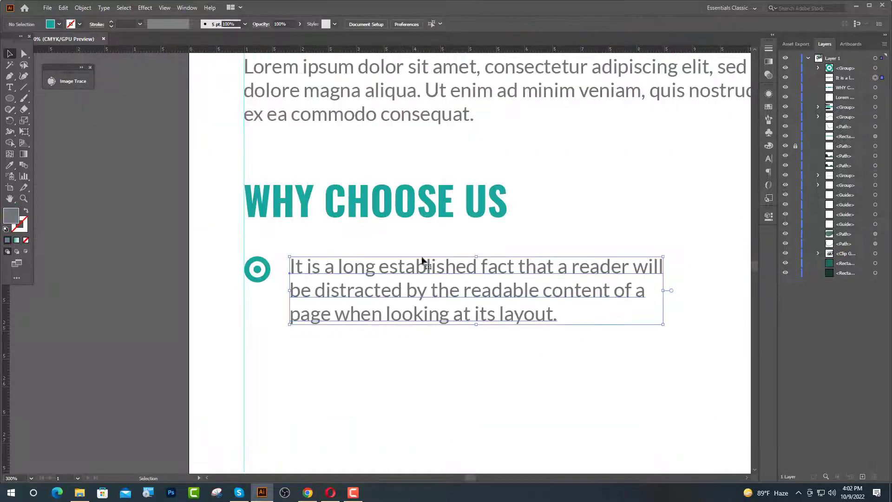
{"action": "left_click", "coordinate": [423, 260]}
{"action": "key", "text": "Left"}
{"action": "key", "text": "Left"}
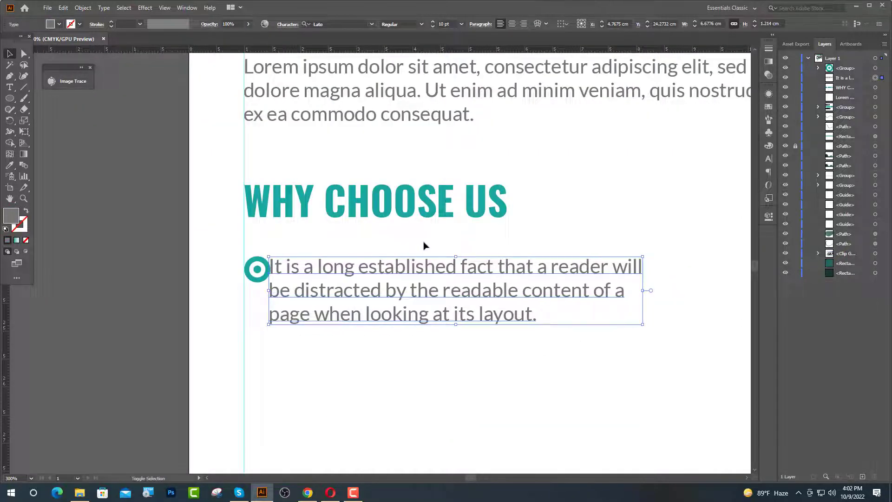
{"action": "key", "text": "Right"}
{"action": "key", "text": "Right"}
{"action": "key", "text": "Right"}
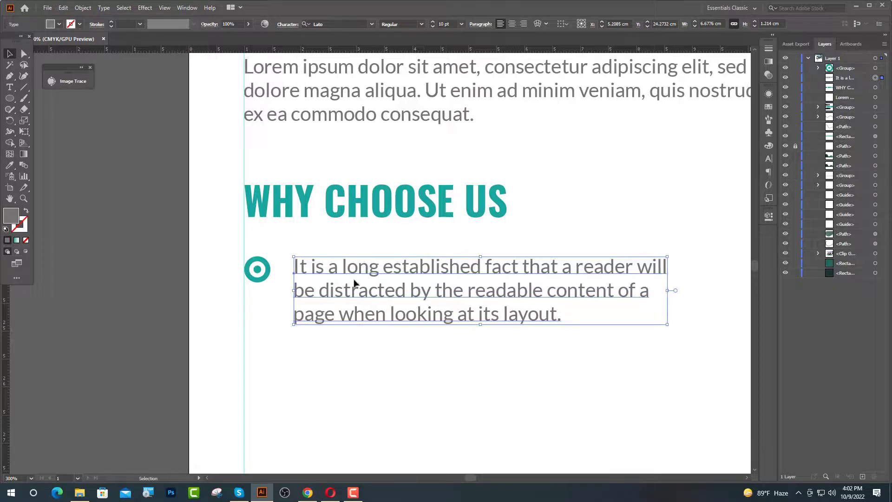
{"action": "left_click", "coordinate": [257, 270], "text": "shift"}
{"action": "key", "text": "ctrl+minus"}
{"action": "key", "text": "ctrl+minus"}
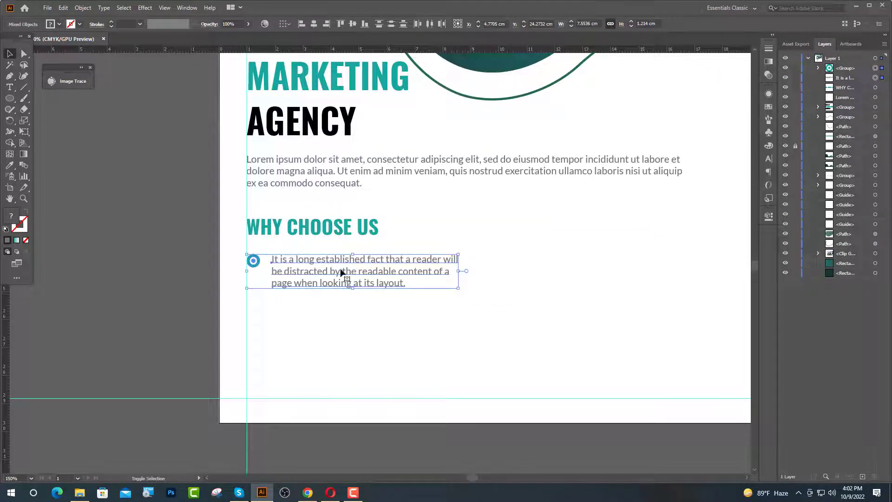
{"action": "key", "text": "Up"}
{"action": "key", "text": "Up"}
{"action": "key", "text": "Up"}
{"action": "key", "text": "Up"}
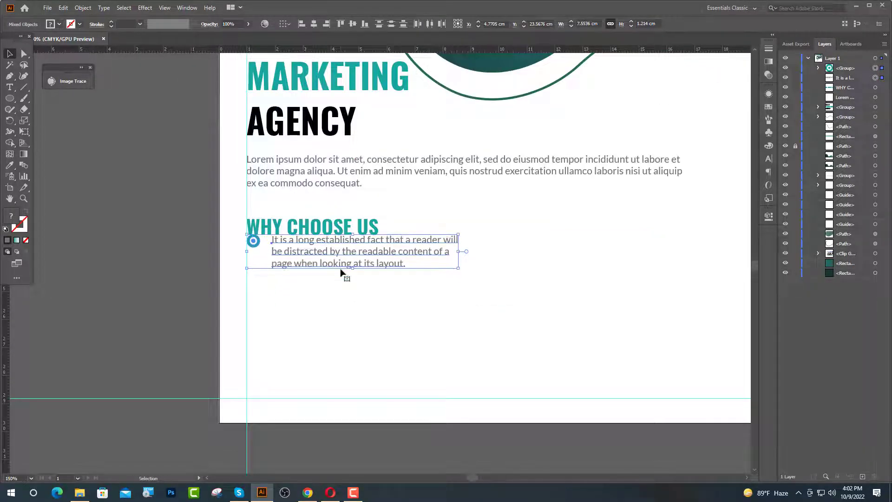
{"action": "key", "text": "Up"}
{"action": "key", "text": "Down"}
{"action": "key", "text": "Down"}
{"action": "key", "text": "Down"}
{"action": "key", "text": "Down"}
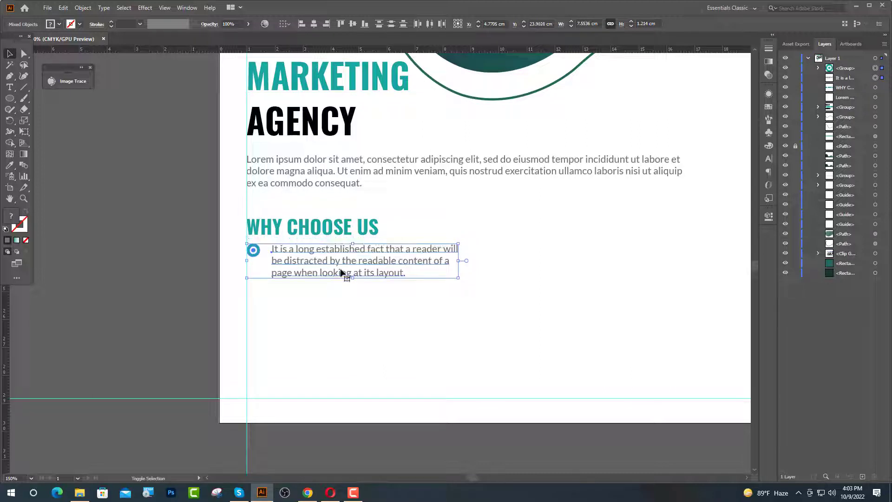
- Duplicate the bullet item directly below and group the copy's text and ring
{"action": "left_click_drag", "start_coordinate": [341, 272], "coordinate": [345, 310]}
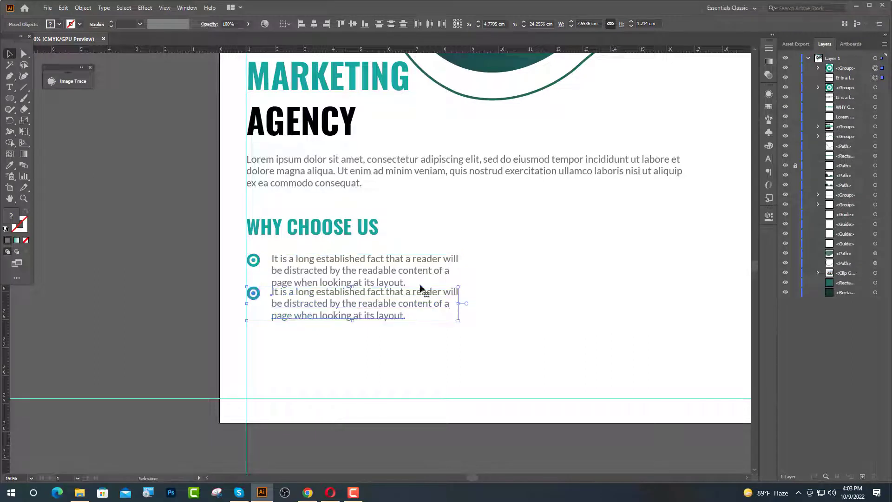
{"action": "key", "text": "Down"}
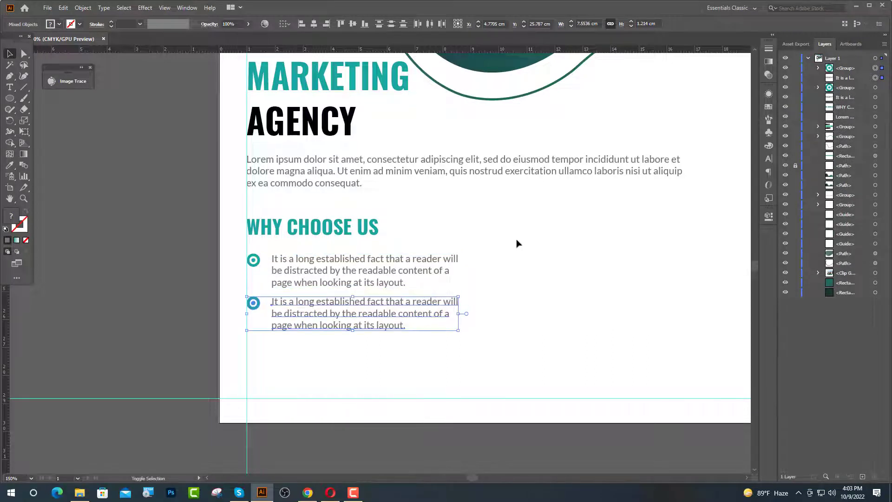
{"action": "key", "text": "Down"}
{"action": "key", "text": "ctrl+g"}
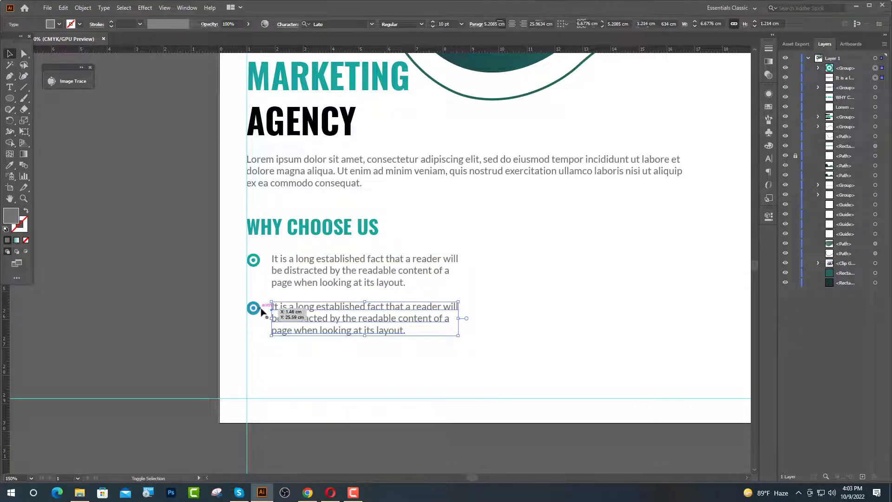
{"action": "key", "text": "a"}
{"action": "key", "text": "v"}
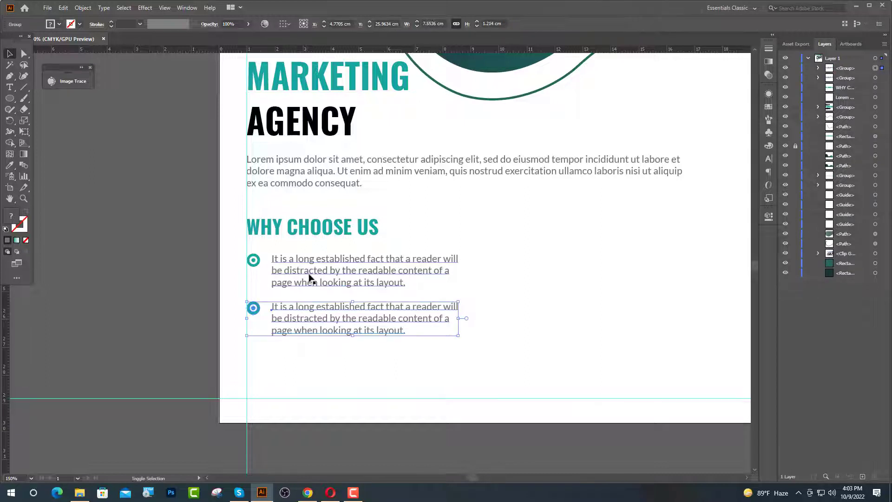
- Copy both bullet items across into a right-hand column
{"action": "left_click", "coordinate": [309, 276], "text": "shift"}
{"action": "key", "text": "ctrl+minus"}
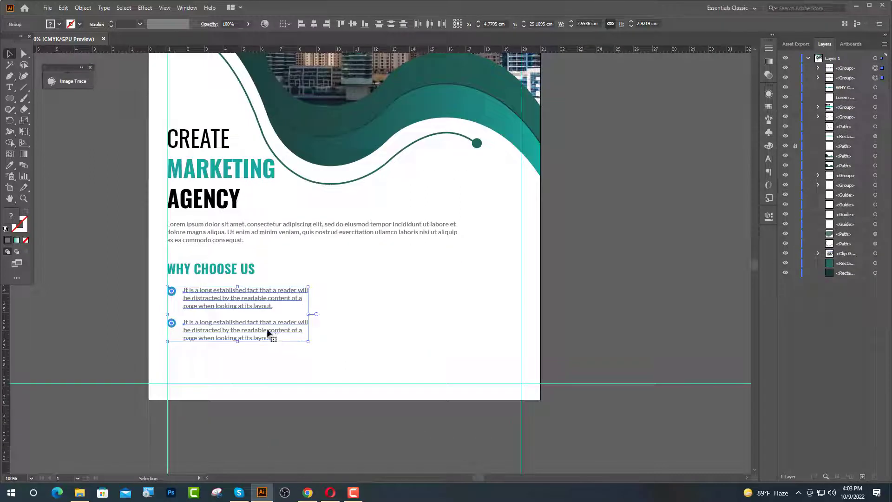
{"action": "left_click_drag", "start_coordinate": [271, 333], "coordinate": [482, 329]}
{"action": "left_click_drag", "start_coordinate": [481, 329], "coordinate": [481, 329]}
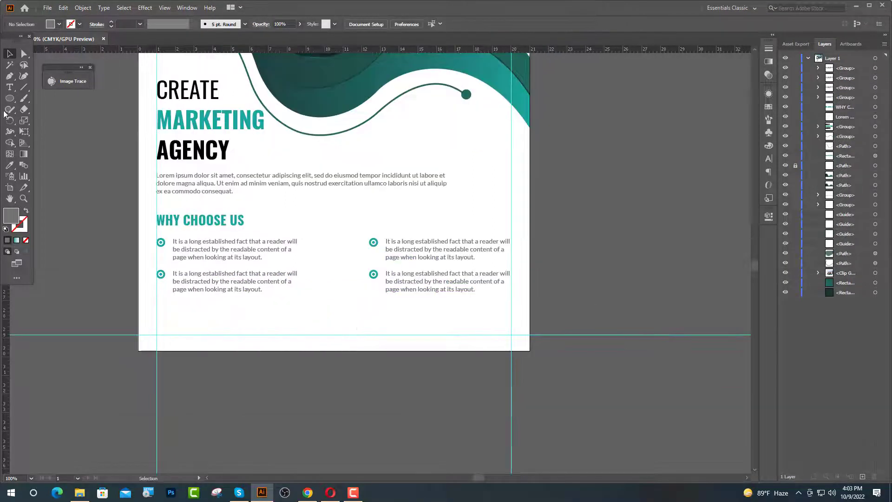
{"action": "left_click", "coordinate": [9, 98]}
- Draw a footer bar across the page bottom filled with the wave's darker teal gradient
{"action": "left_click", "coordinate": [47, 98]}
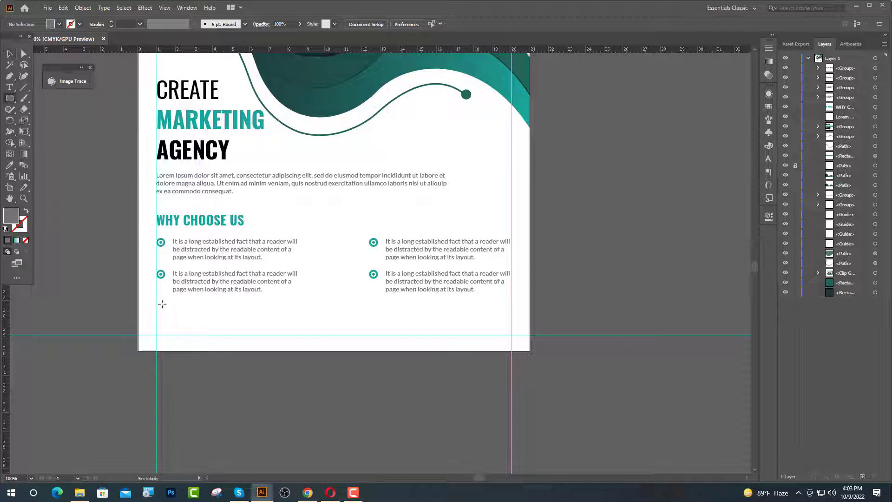
{"action": "mouse_move", "coordinate": [138, 309]}
{"action": "left_mouse_down"}
{"action": "mouse_move", "coordinate": [334, 349]}
{"action": "mouse_move", "coordinate": [530, 350]}
{"action": "left_mouse_up"}
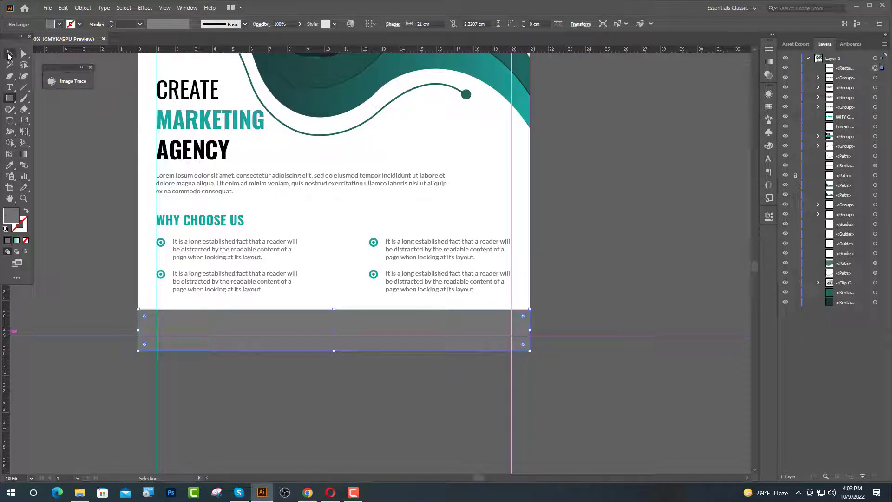
{"action": "left_click", "coordinate": [9, 54]}
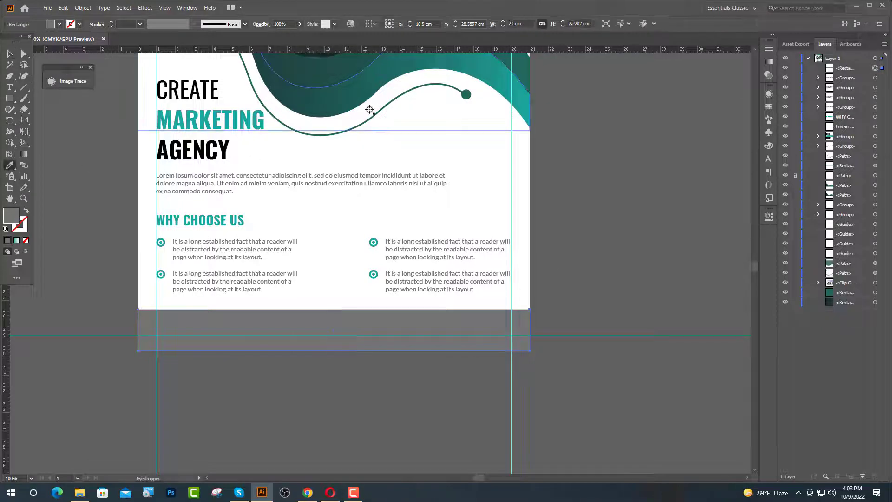
{"action": "left_click", "coordinate": [10, 165]}
{"action": "left_click", "coordinate": [13, 165]}
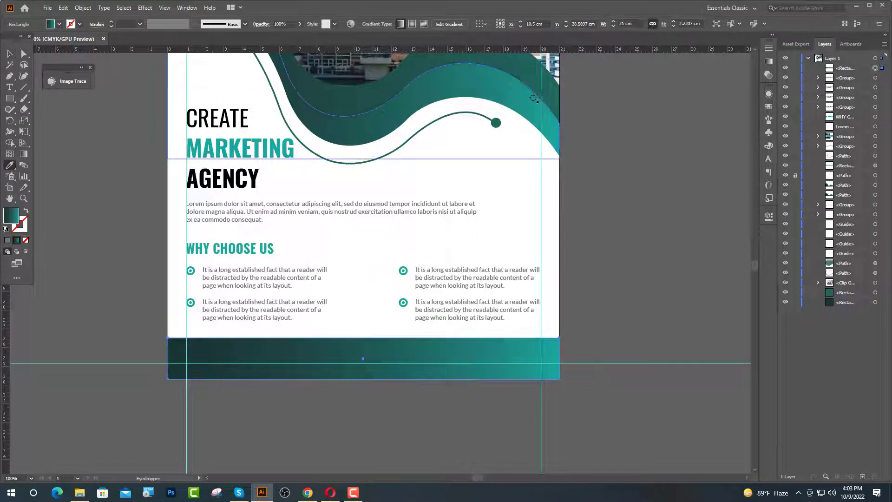
{"action": "left_click", "coordinate": [496, 123]}
{"action": "key", "text": "v"}
{"action": "left_click", "coordinate": [105, 189]}
{"action": "left_click", "coordinate": [389, 376]}
{"action": "scroll", "coordinate": [390, 376], "scroll_direction": "down", "scroll_amount": 3}
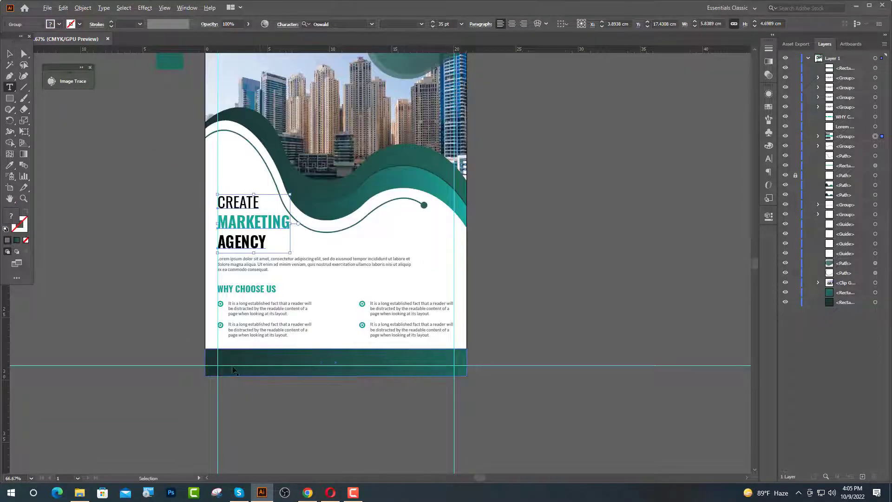
- Start a 16 pt text line inside the footer bar
{"action": "key", "text": "ctrl+equal"}
{"action": "key", "text": "ctrl+equal"}
{"action": "left_click", "coordinate": [212, 352]}
{"action": "key", "text": "ctrl+equal"}
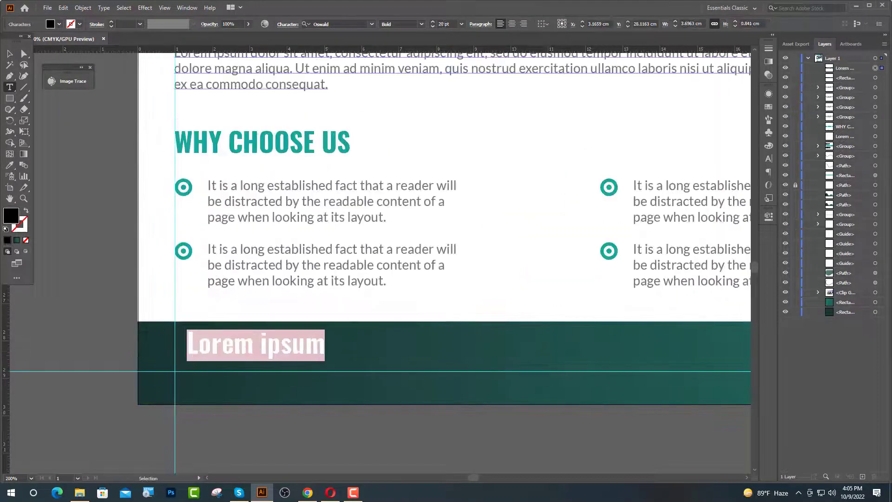
{"action": "left_click", "coordinate": [438, 24]}
{"action": "type", "text": "16"}
{"action": "key", "text": "Return"}
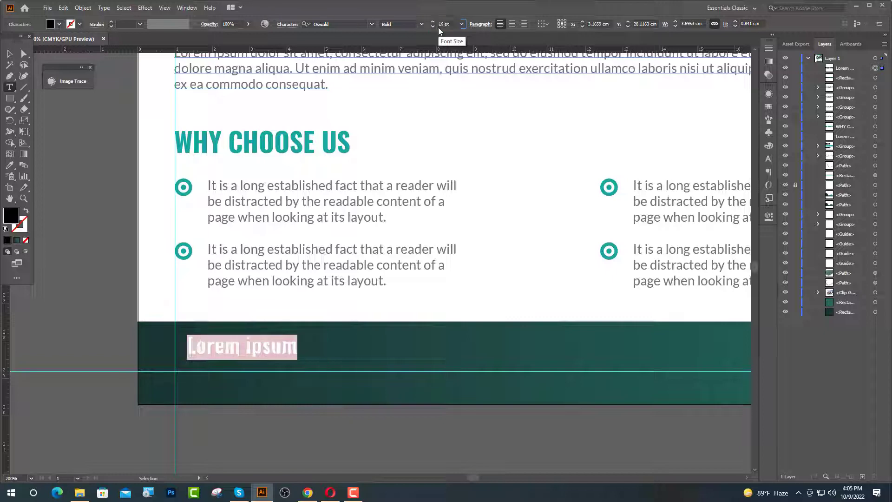
{"action": "left_click", "coordinate": [308, 493]}
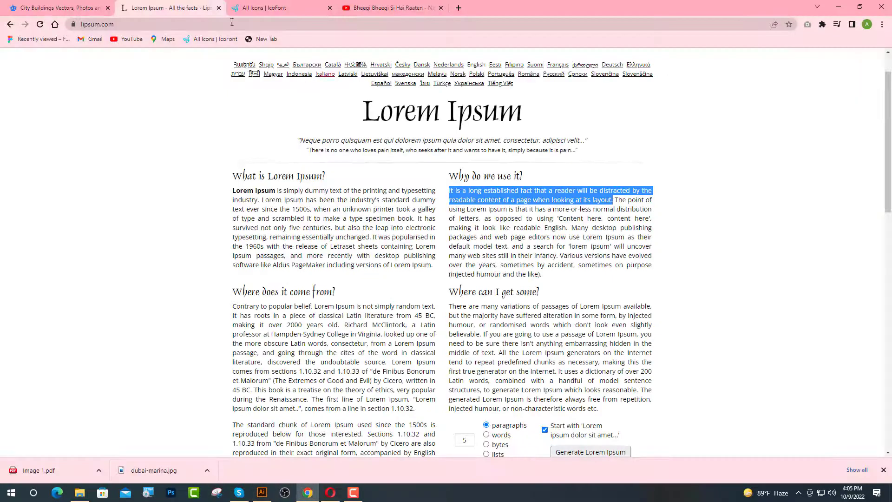
- Search IcoFont for 'LOC', open the location-pin icon, and carry it over to Illustrator
{"action": "left_click", "coordinate": [260, 7]}
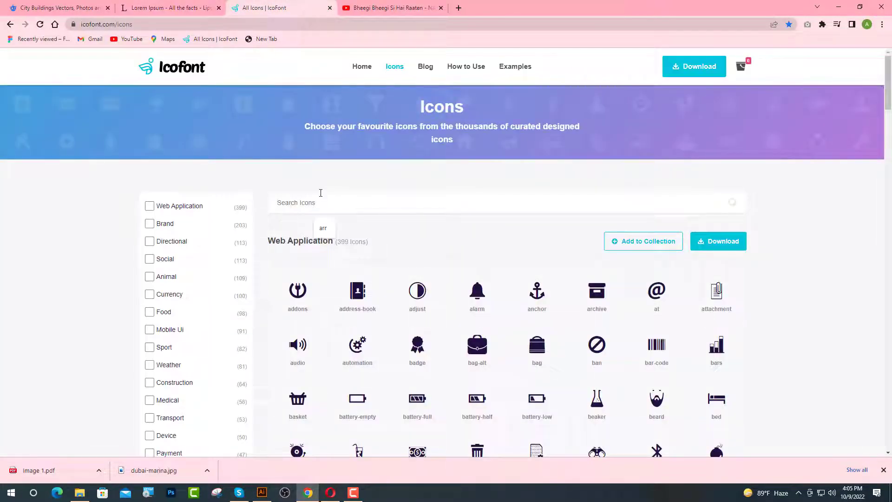
{"action": "type", "text": "LOC"}
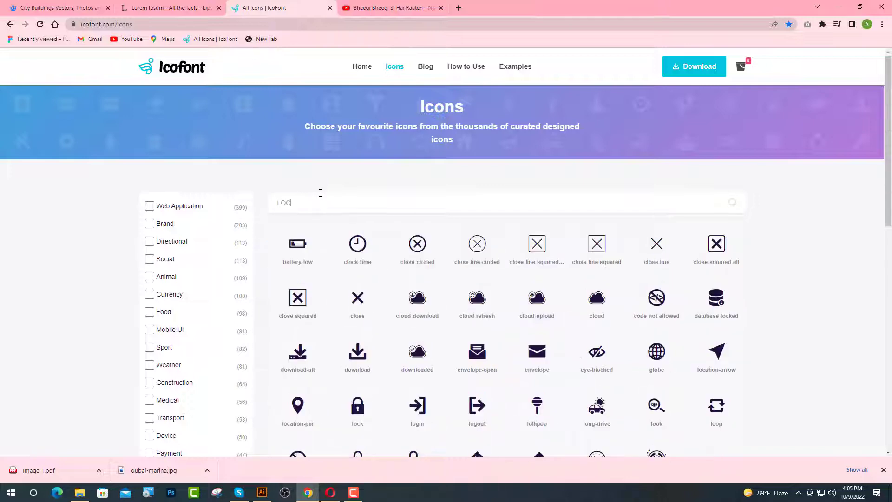
{"action": "left_click", "coordinate": [536, 251]}
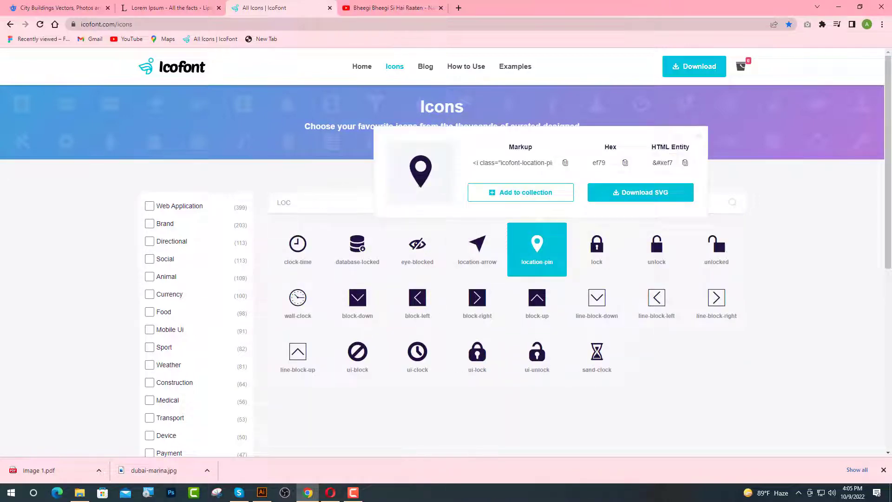
{"action": "left_click_drag", "start_coordinate": [420, 183], "coordinate": [256, 497]}
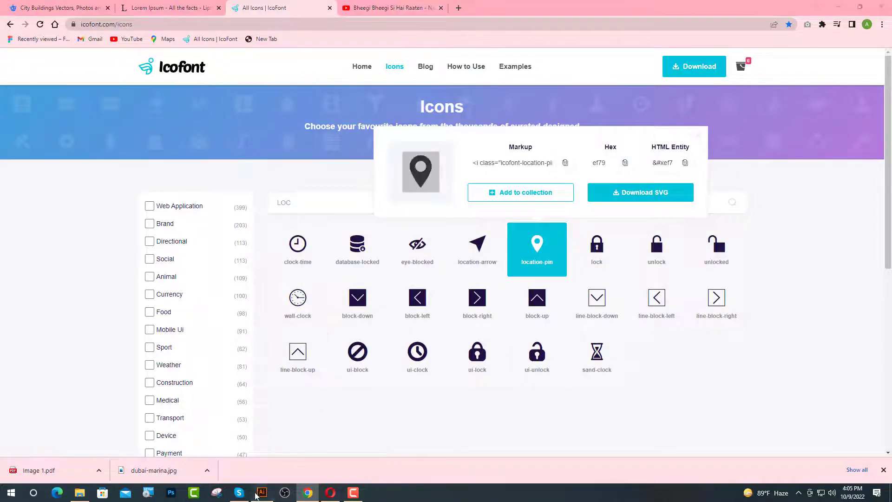
{"action": "left_click", "coordinate": [256, 497]}
- Paste the location-pin glyph into the footer text, set it to the IcoFont font, and make it white
{"action": "type", "text": "☒"}
{"action": "left_click_drag", "start_coordinate": [200, 350], "coordinate": [185, 350]}
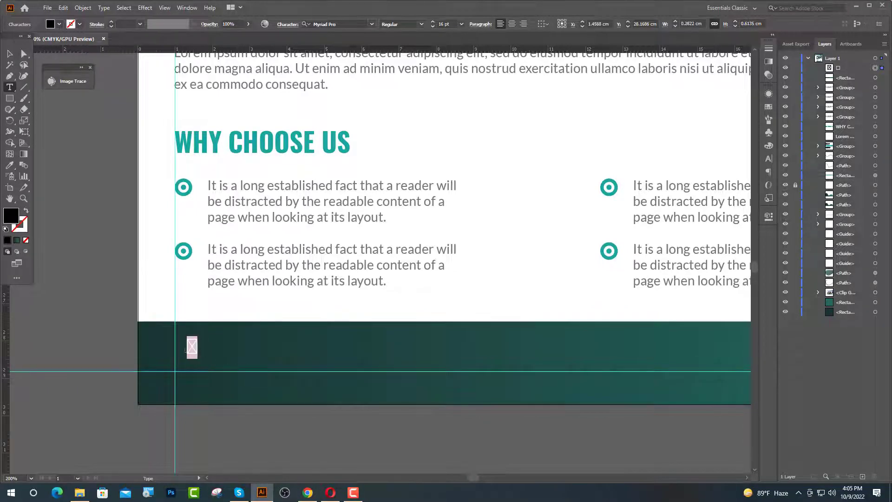
{"action": "left_click", "coordinate": [342, 26]}
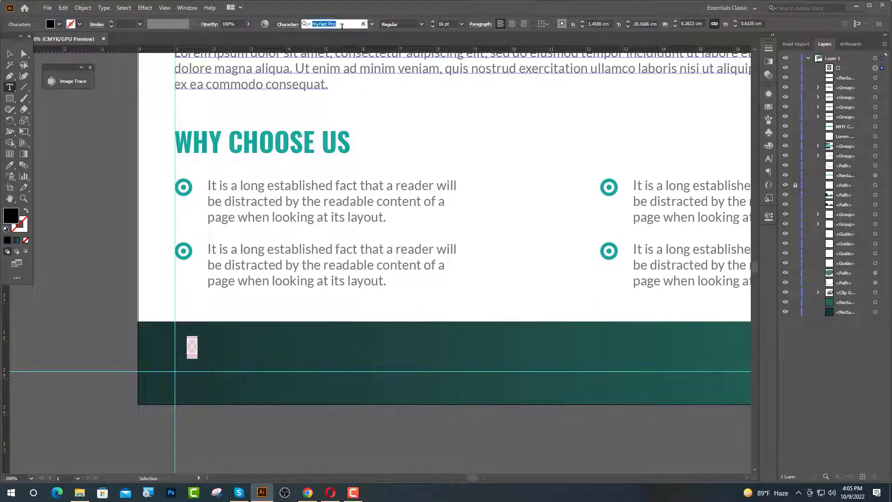
{"action": "type", "text": "ic"}
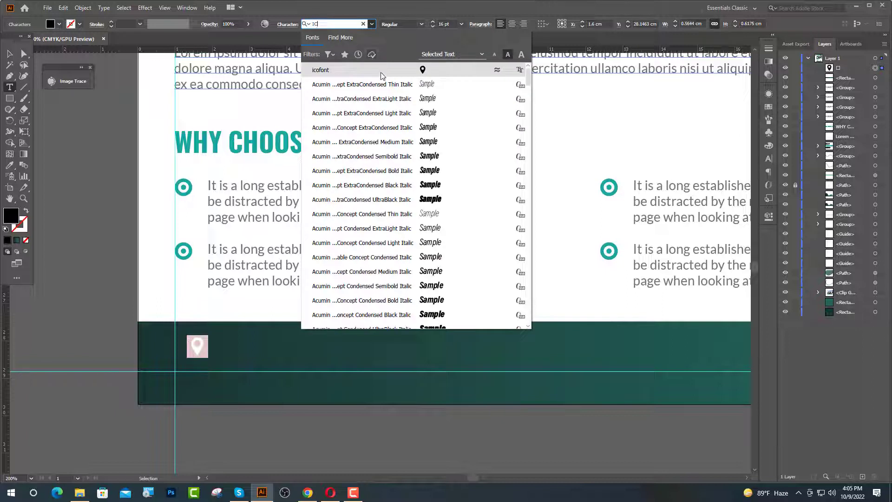
{"action": "key", "text": "Return"}
{"action": "left_click", "coordinate": [10, 166]}
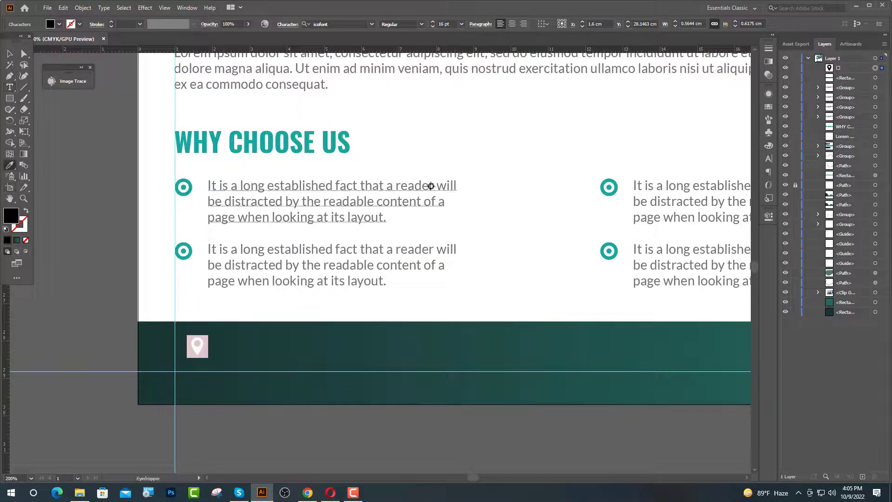
{"action": "left_click", "coordinate": [501, 147]}
- Type the street address beside the pin in bold white Lato and position it
{"action": "left_click", "coordinate": [10, 91]}
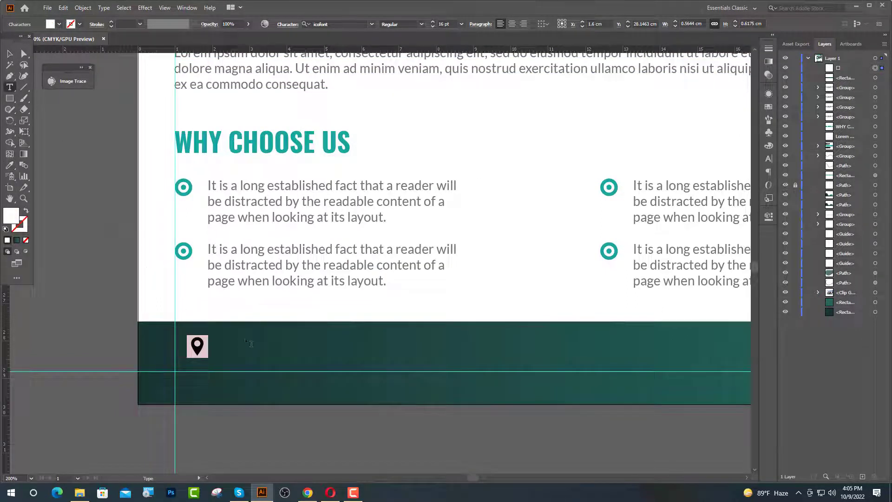
{"action": "left_click", "coordinate": [235, 342]}
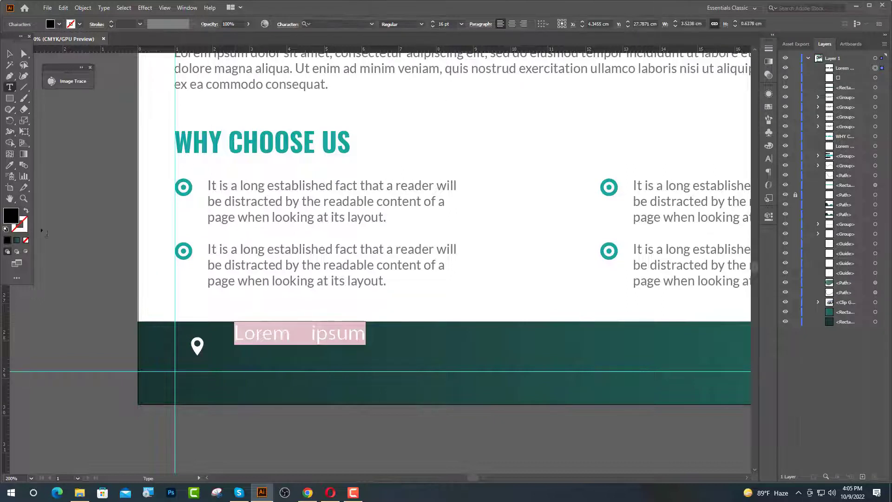
{"action": "left_click", "coordinate": [10, 166]}
{"action": "left_click", "coordinate": [224, 201]}
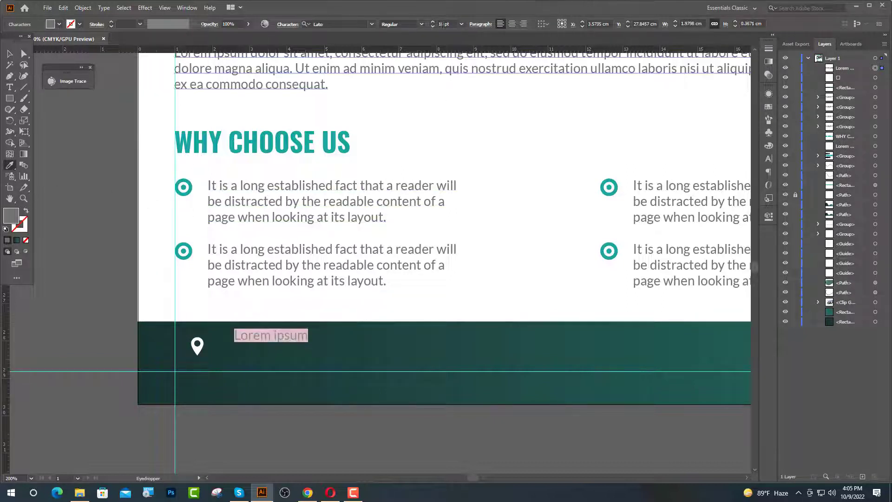
{"action": "left_click", "coordinate": [422, 24]}
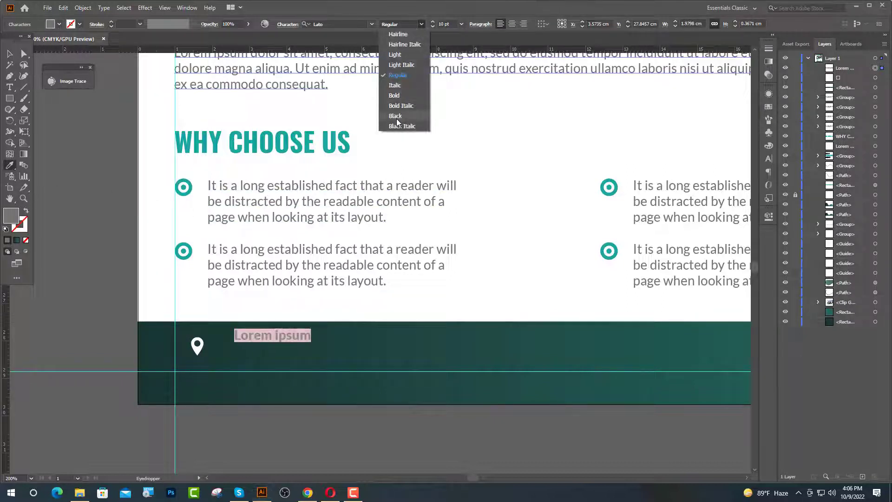
{"action": "left_click", "coordinate": [395, 95]}
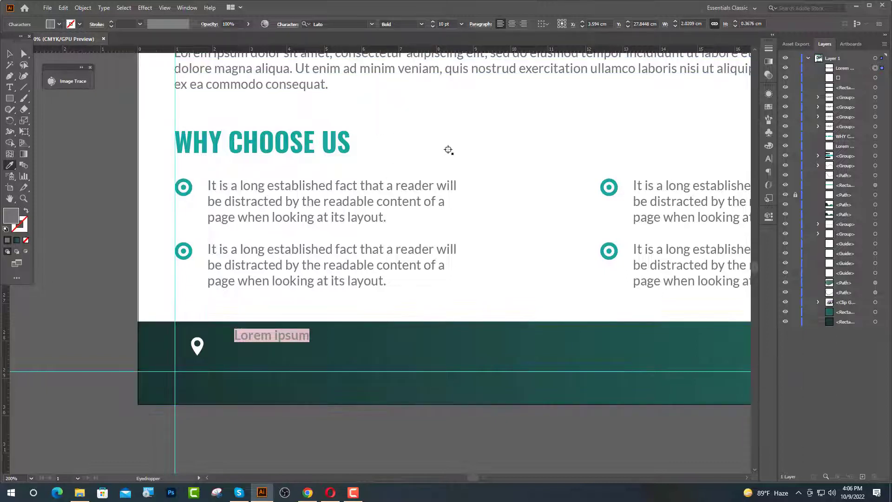
{"action": "left_click", "coordinate": [446, 140]}
{"action": "type", "text": "123 An"}
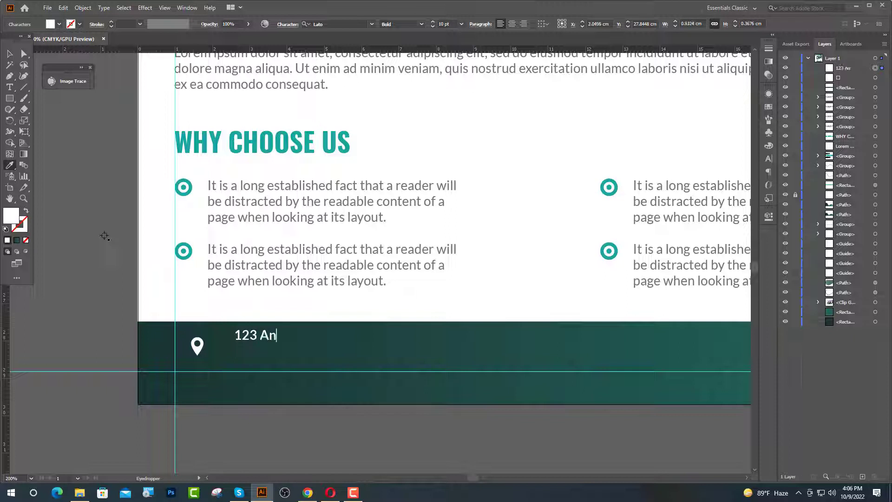
{"action": "type", "text": "ywhere Stre"}
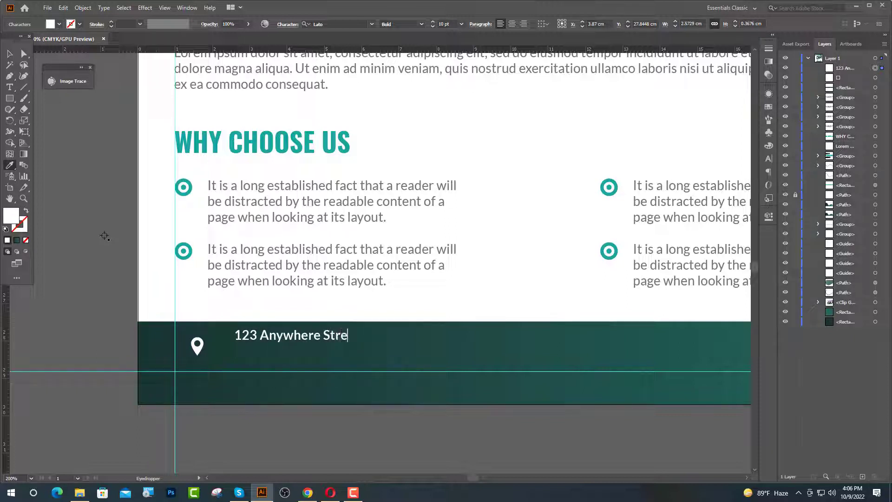
{"action": "key", "text": "Escape"}
{"action": "left_click_drag", "start_coordinate": [300, 333], "coordinate": [285, 343]}
{"action": "scroll", "coordinate": [278, 370], "scroll_direction": "up", "scroll_amount": 1}
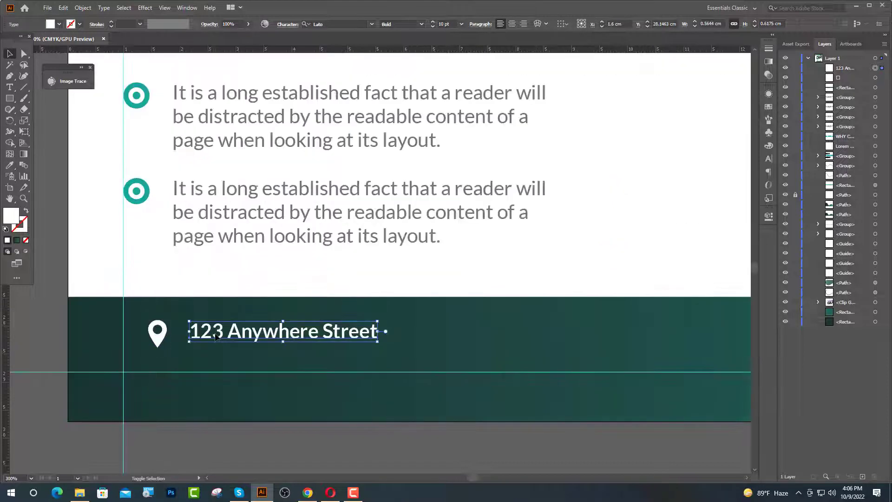
- Centre the address vertically on the pin and fine-tune the gap between them
{"action": "left_click", "coordinate": [166, 338], "text": "shift"}
{"action": "left_click", "coordinate": [163, 338]}
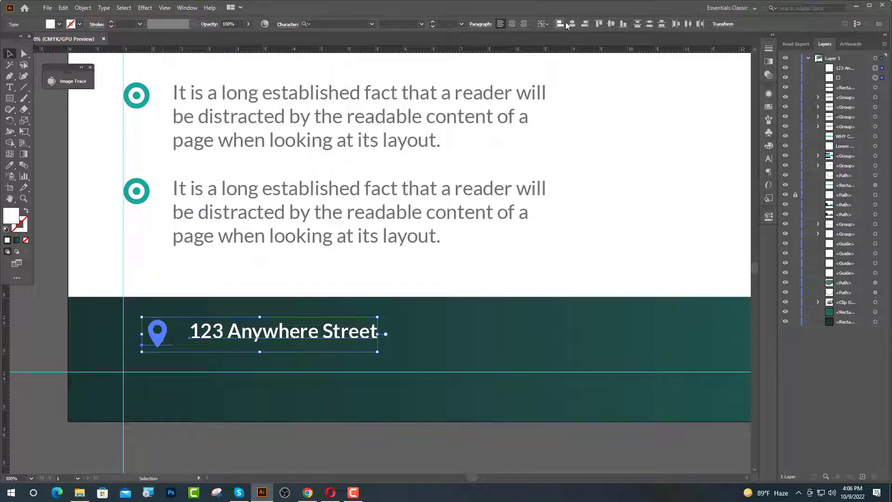
{"action": "left_click", "coordinate": [612, 24]}
{"action": "left_click", "coordinate": [279, 274]}
{"action": "scroll", "coordinate": [193, 332], "scroll_direction": "up", "scroll_amount": 1}
{"action": "left_click", "coordinate": [249, 336]}
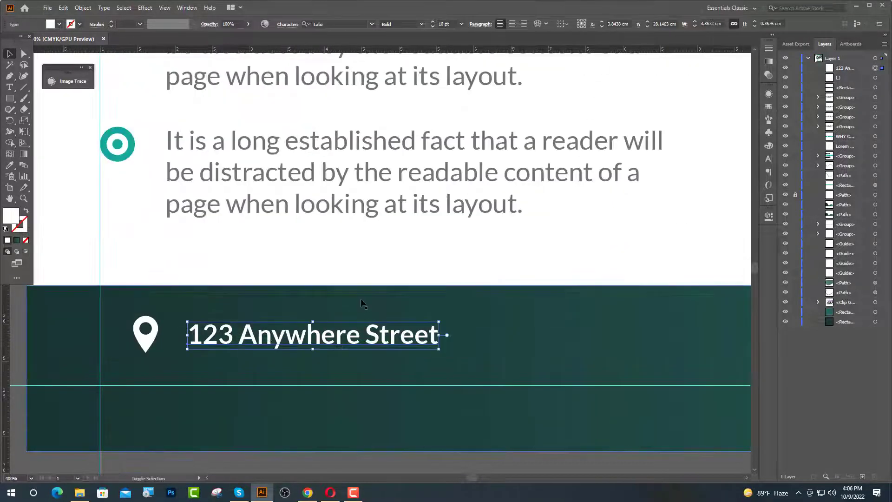
{"action": "key", "text": "Left"}
{"action": "key", "text": "Left"}
{"action": "key", "text": "Left"}
{"action": "key", "text": "Left"}
{"action": "key", "text": "Left"}
{"action": "key", "text": "Left"}
{"action": "key", "text": "Left"}
{"action": "key", "text": "Left"}
{"action": "key", "text": "Left"}
{"action": "key", "text": "Left"}
{"action": "key", "text": "Left"}
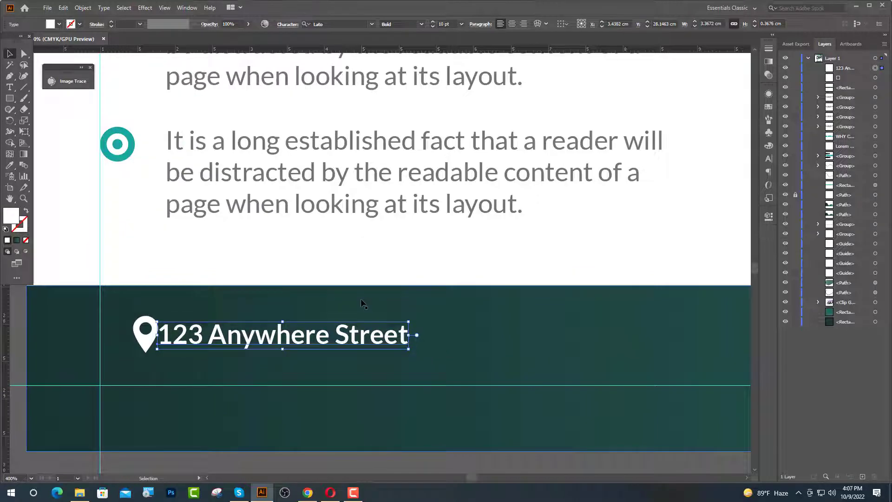
{"action": "key", "text": "Right"}
{"action": "key", "text": "Right"}
{"action": "key", "text": "Right"}
{"action": "key", "text": "Right"}
{"action": "key", "text": "Right"}
{"action": "key", "text": "Right"}
{"action": "key", "text": "Right"}
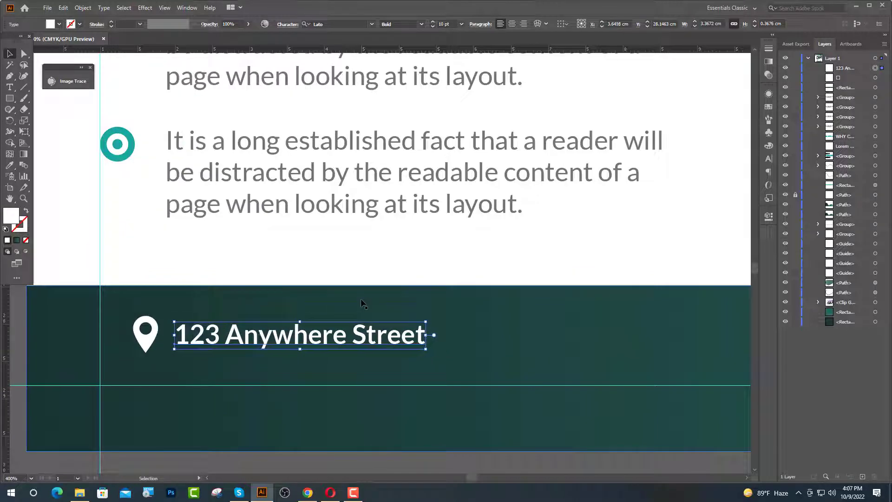
{"action": "key", "text": "Right"}
- Centre the pin-and-address pair vertically in the footer band and place a copy further right
{"action": "left_click", "coordinate": [204, 343]}
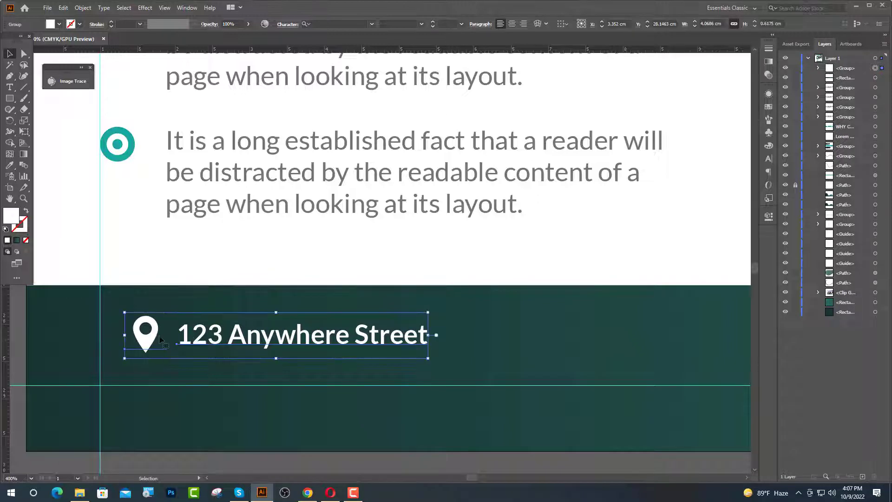
{"action": "left_click_drag", "start_coordinate": [149, 343], "coordinate": [114, 371]}
{"action": "left_click", "coordinate": [435, 337], "text": "shift"}
{"action": "left_click", "coordinate": [436, 337]}
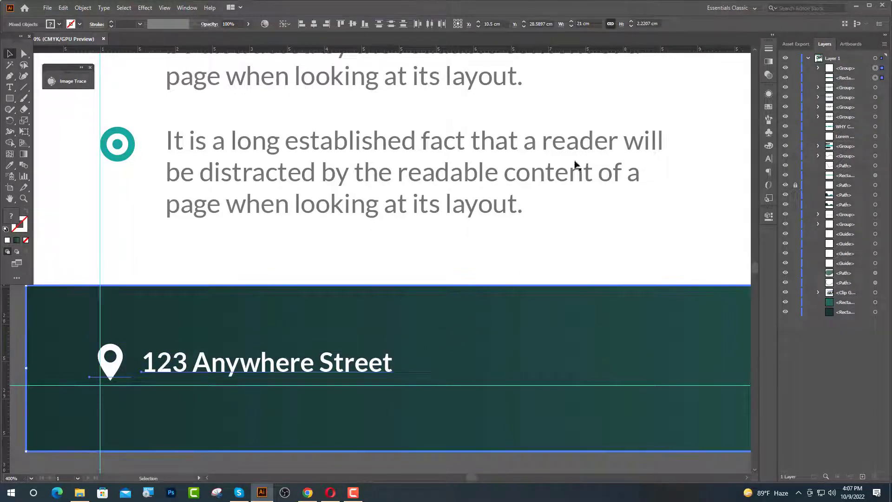
{"action": "left_click", "coordinate": [354, 26]}
{"action": "key", "text": "ctrl+minus"}
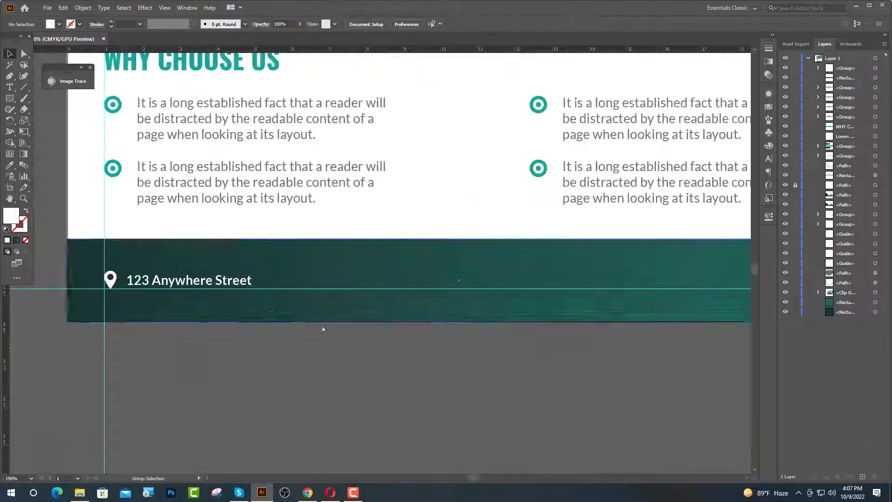
{"action": "left_click_drag", "start_coordinate": [221, 281], "coordinate": [514, 280]}
{"action": "scroll", "coordinate": [259, 318], "scroll_direction": "down", "scroll_amount": 2}
{"action": "scroll", "coordinate": [399, 305], "scroll_direction": "up", "scroll_amount": 2}
{"action": "key", "text": "t"}
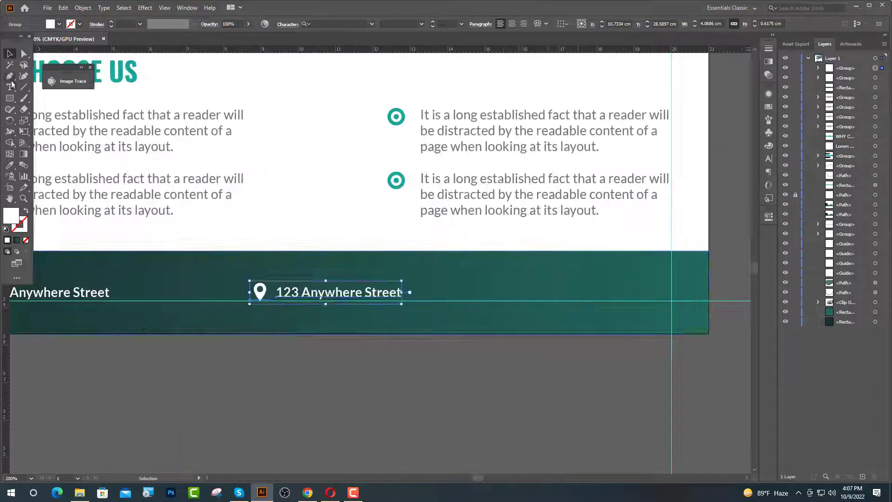
{"action": "left_click_drag", "start_coordinate": [401, 292], "coordinate": [260, 291]}
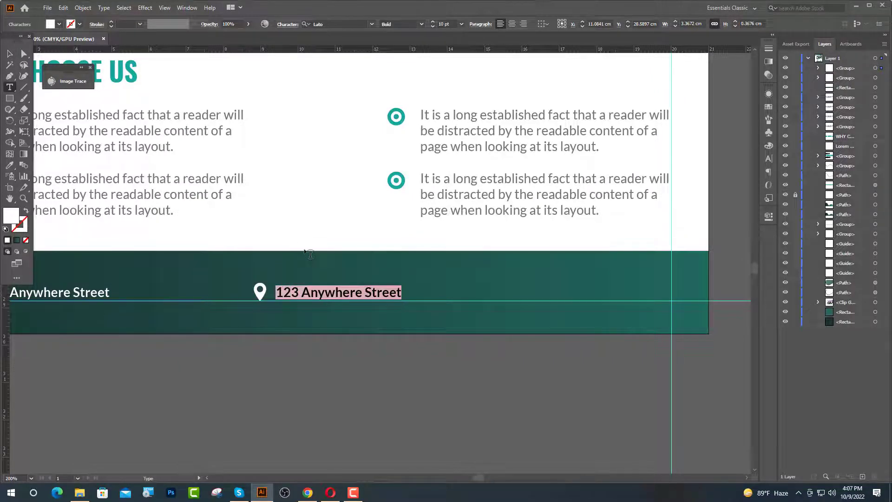
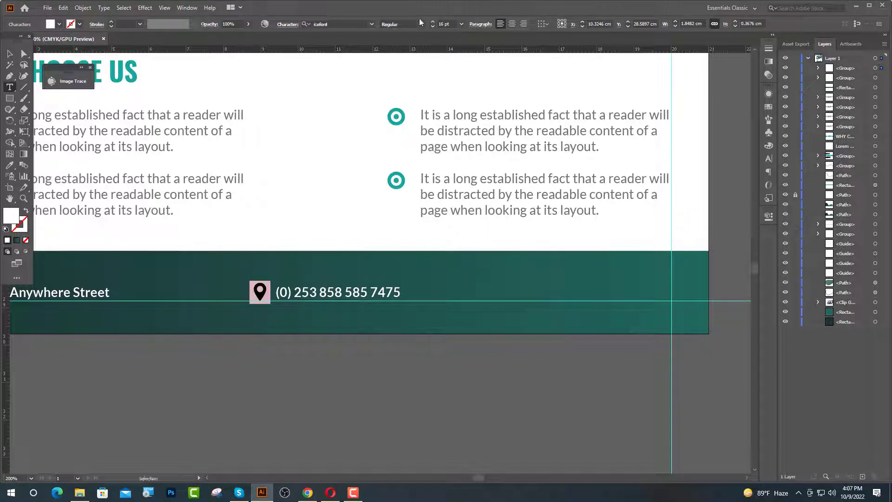
- On IcoFont, search 'call' and open the ui-call phone icon's details, then return to Illustrator
{"action": "left_click", "coordinate": [308, 493]}
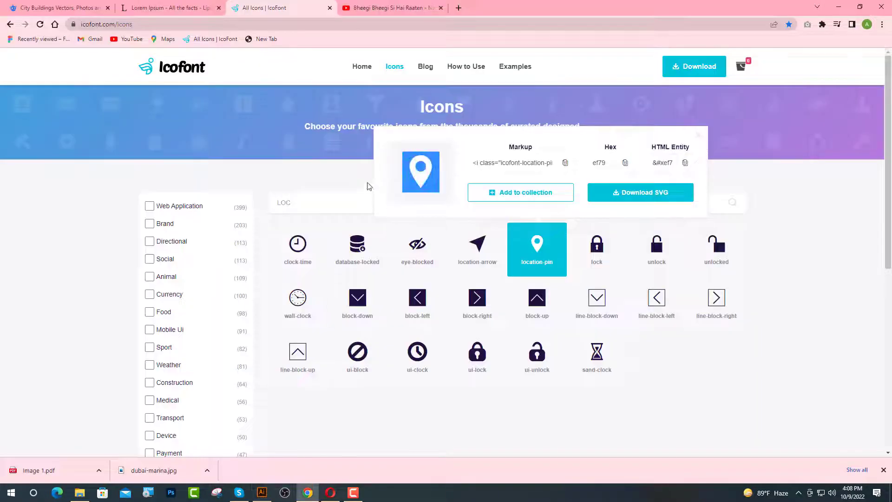
{"action": "left_click", "coordinate": [699, 136]}
{"action": "left_click_drag", "start_coordinate": [292, 203], "coordinate": [272, 202]}
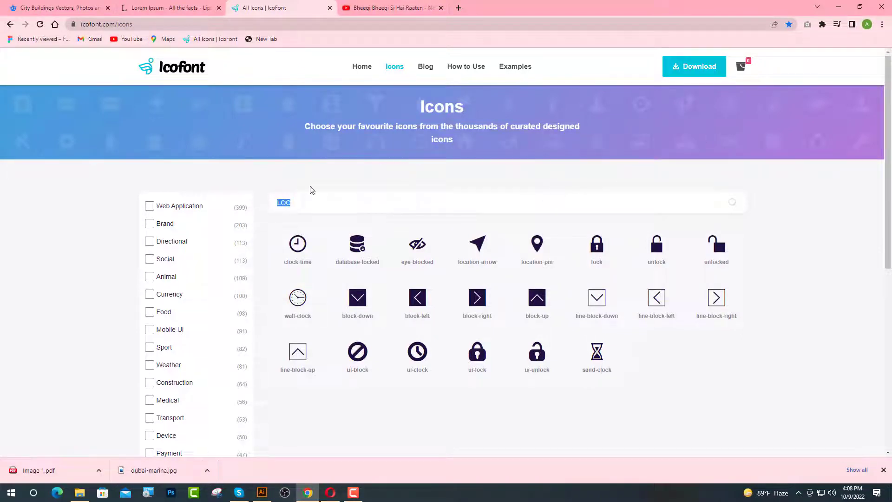
{"action": "key", "text": "BackSpace"}
{"action": "type", "text": "ca"}
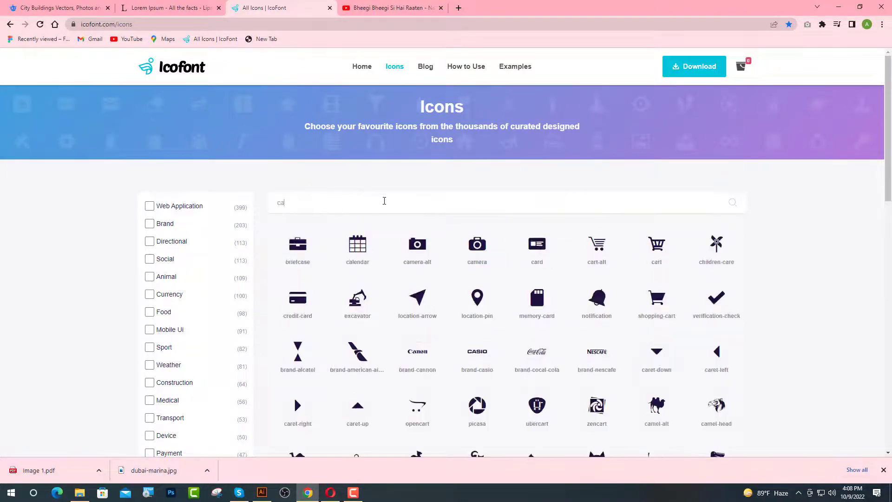
{"action": "type", "text": "ll"}
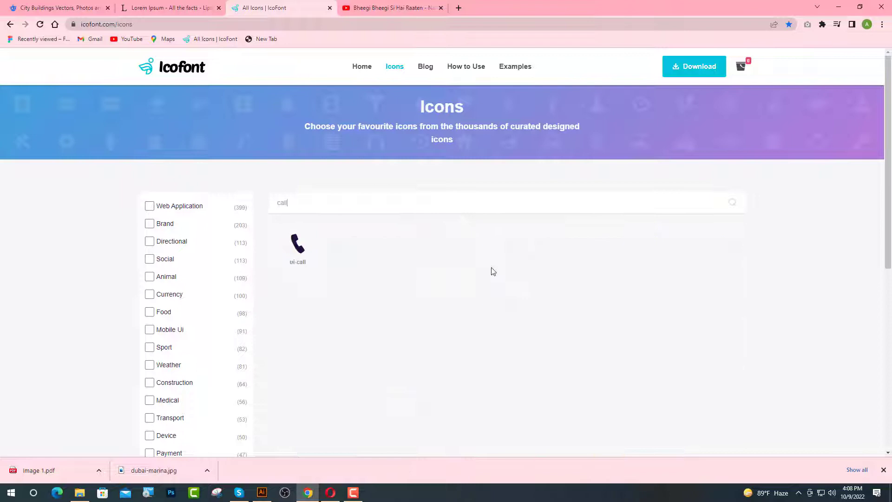
{"action": "left_click", "coordinate": [321, 255]}
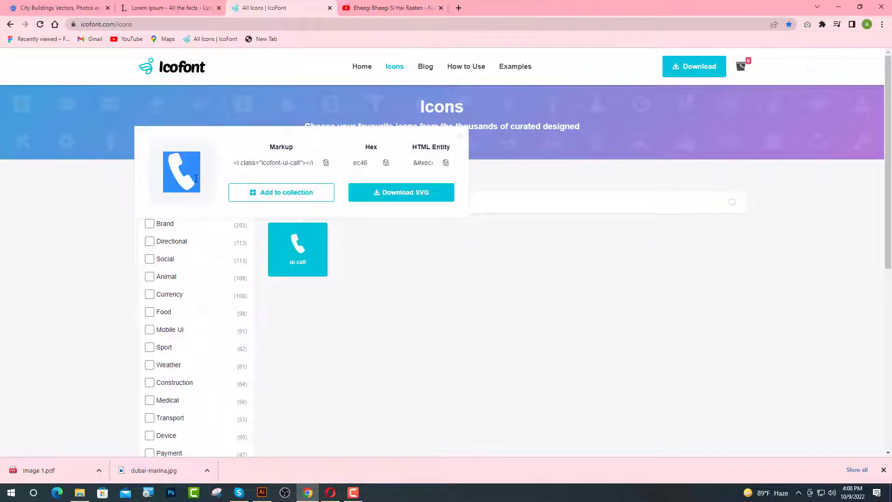
{"action": "left_click", "coordinate": [263, 492]}
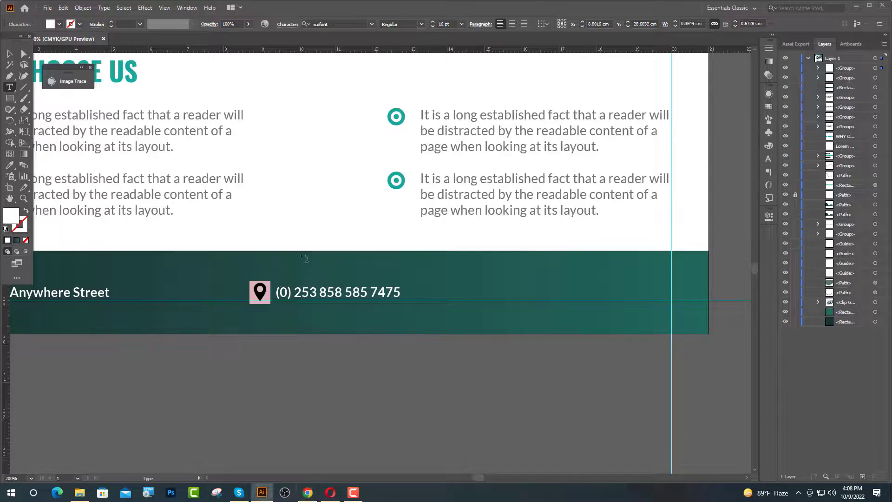
- Replace the pin glyph beside the phone number with the pasted phone icon
{"action": "key", "text": "Escape"}
{"action": "key", "text": "ctrl+v"}
{"action": "key", "text": "Escape"}
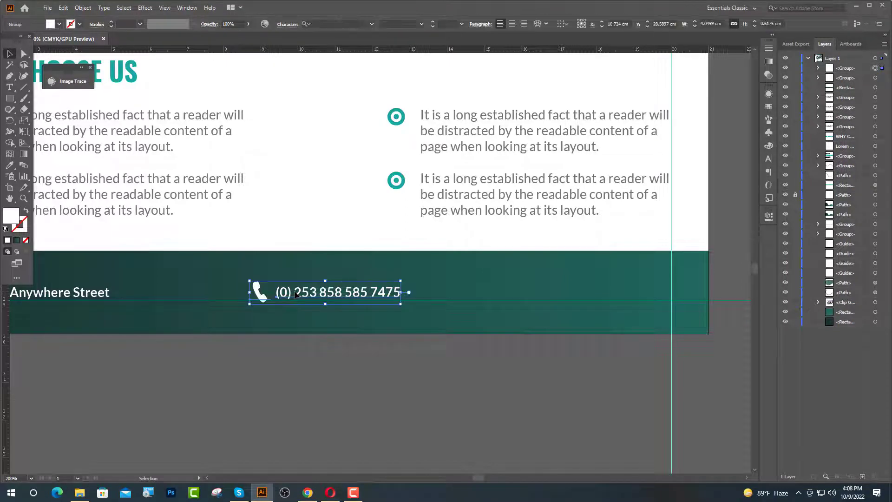
{"action": "left_click_drag", "start_coordinate": [296, 294], "coordinate": [570, 282]}
{"action": "key", "text": "t"}
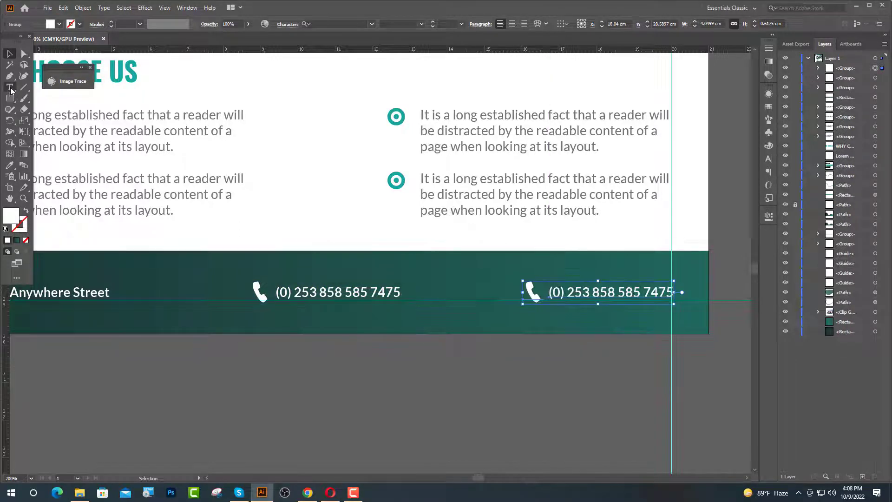
{"action": "left_click", "coordinate": [673, 293]}
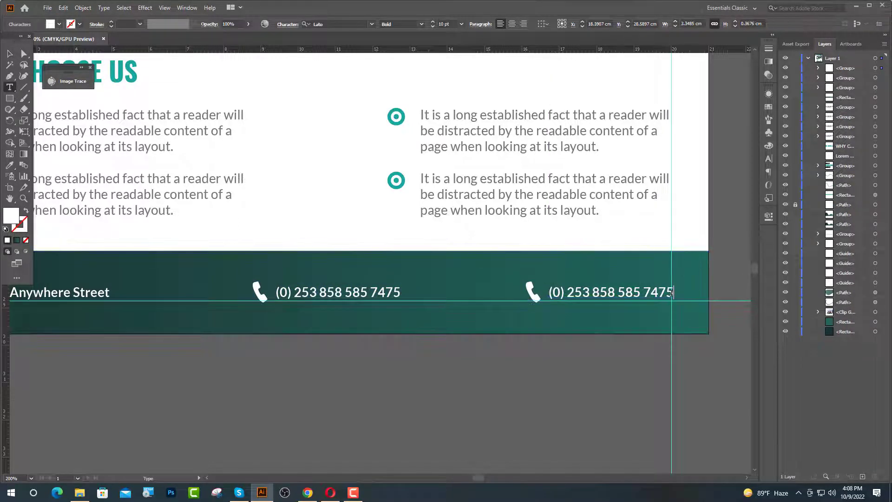
{"action": "left_click_drag", "start_coordinate": [673, 292], "coordinate": [538, 294]}
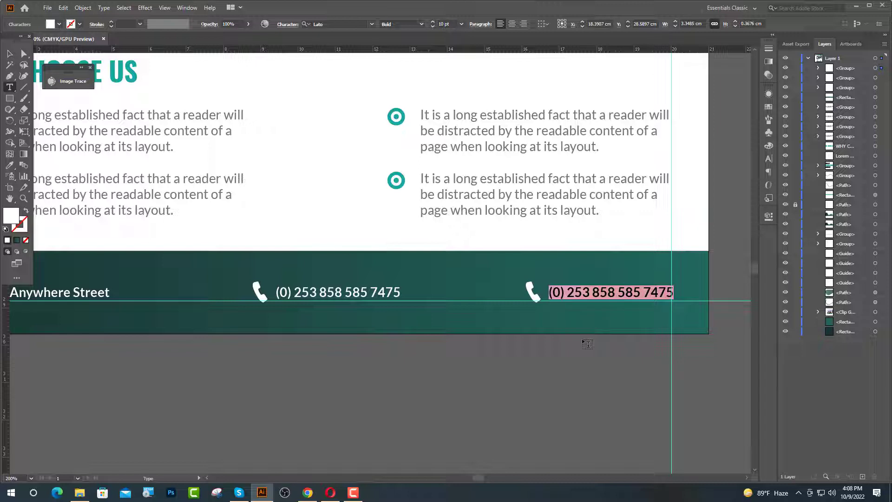
{"action": "type", "text": "www."}
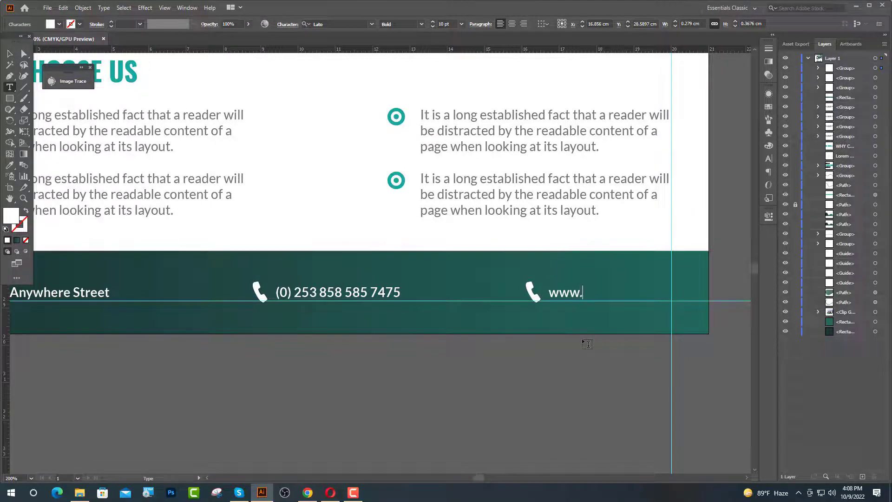
{"action": "type", "text": "yourwebsite.com"}
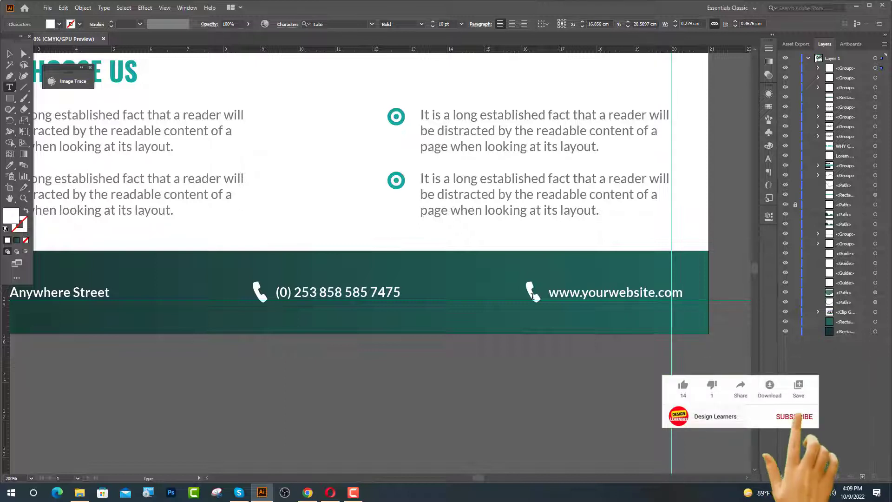
{"action": "double_click", "coordinate": [535, 296]}
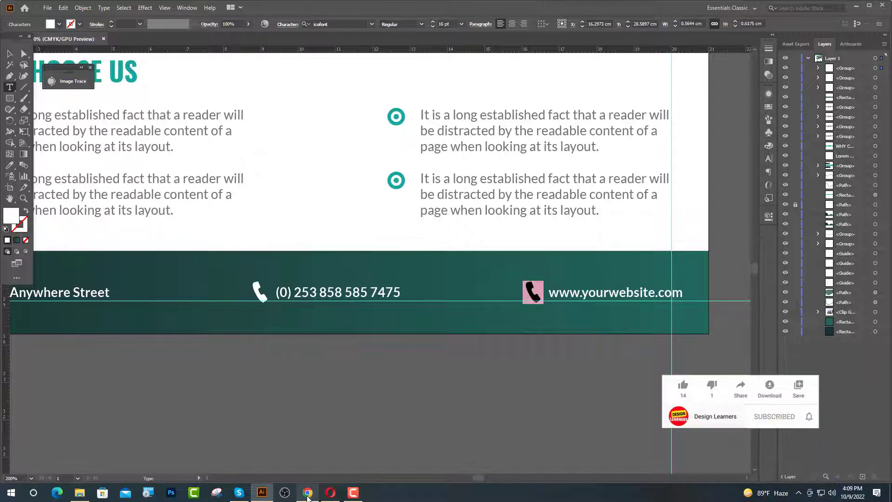
- On IcoFont, search 'web' and copy the globe web icon, then return to the flyer
{"action": "left_click", "coordinate": [308, 493]}
{"action": "double_click", "coordinate": [304, 192]}
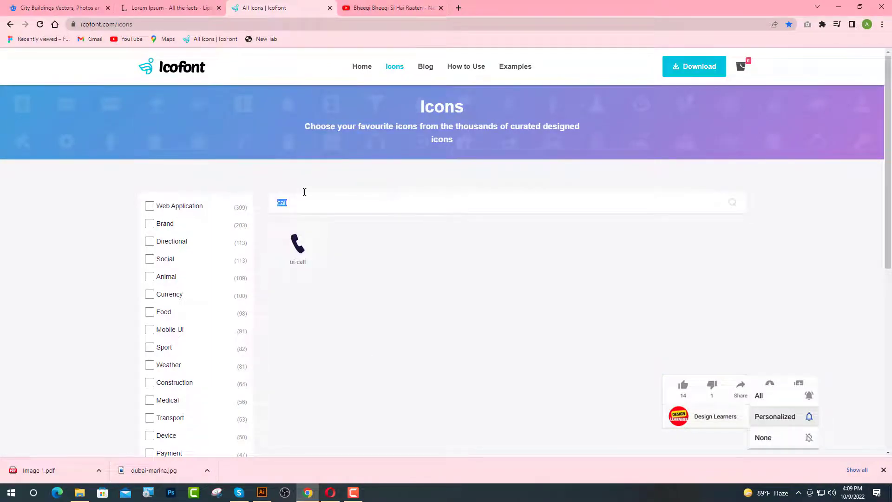
{"action": "key", "text": "BackSpace"}
{"action": "type", "text": "web"}
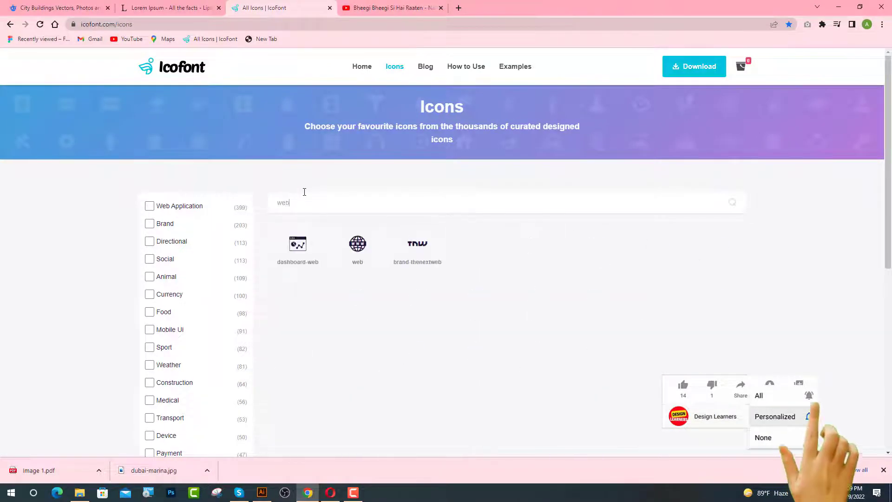
{"action": "left_click", "coordinate": [358, 246]}
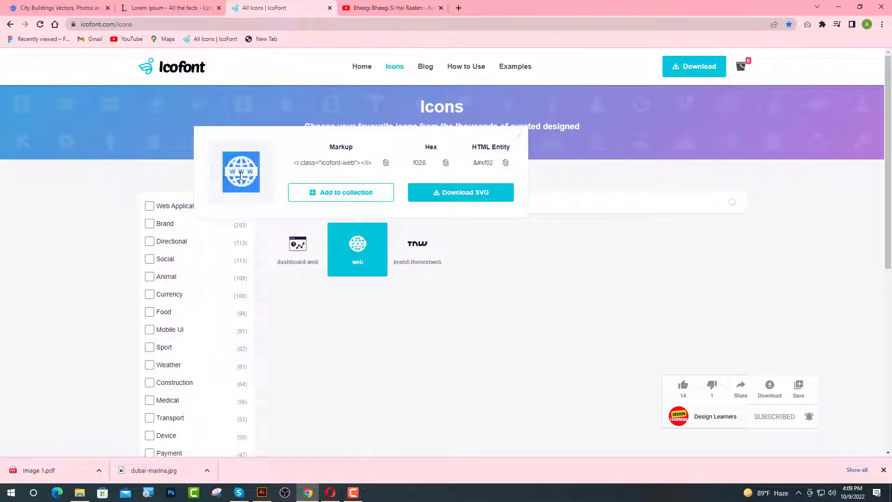
{"action": "left_click", "coordinate": [263, 492]}
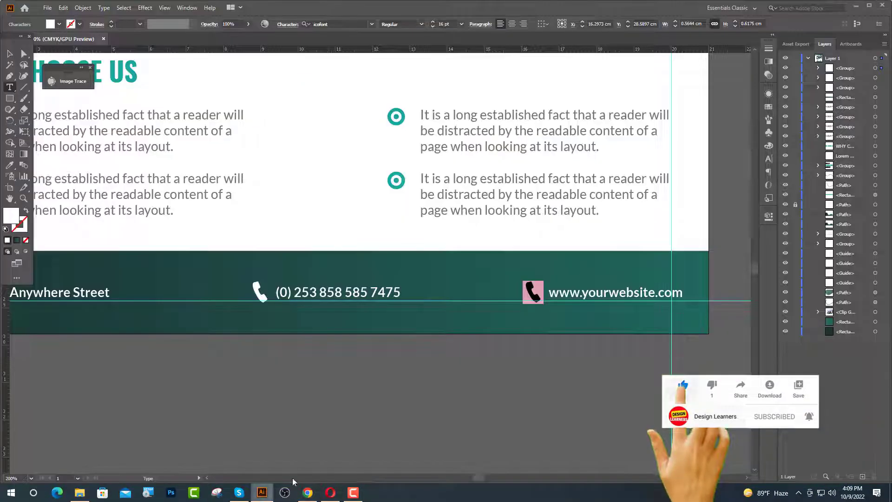
- Paste the globe icon over the website line's phone glyph and nudge that item slightly left
{"action": "key", "text": "ctrl+v"}
{"action": "left_click", "coordinate": [283, 357], "text": "ctrl"}
{"action": "key", "text": "v"}
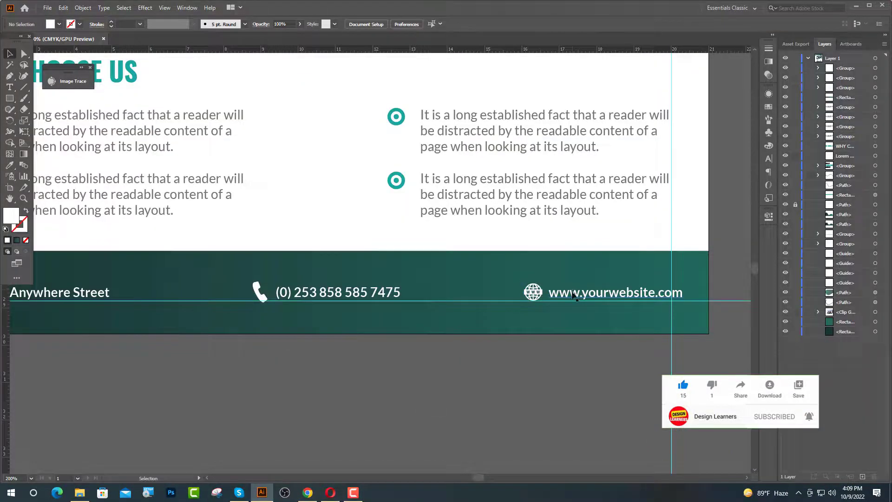
{"action": "left_click", "coordinate": [562, 297]}
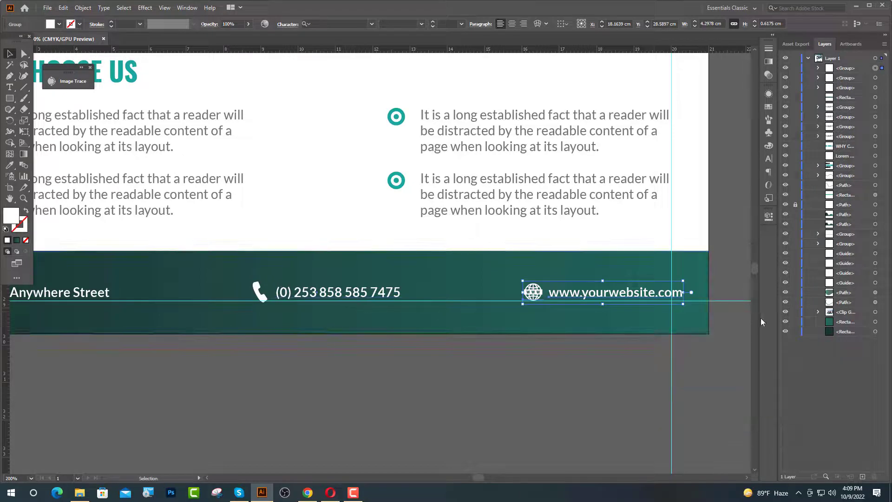
{"action": "key", "text": "Left"}
{"action": "key", "text": "Left"}
{"action": "key", "text": "Left"}
{"action": "key", "text": "Left"}
{"action": "key", "text": "Left"}
{"action": "key", "text": "Left"}
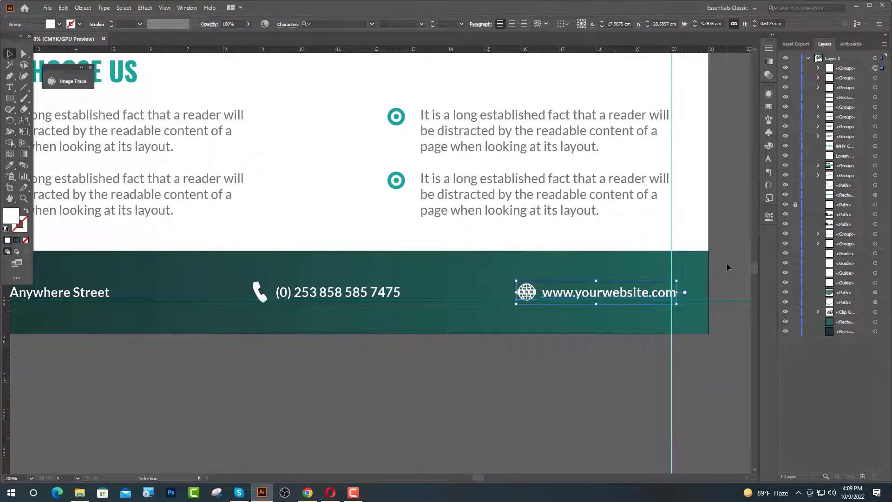
{"action": "key", "text": "Left"}
{"action": "key", "text": "Left"}
- Distribute the address, phone and website items evenly, group them, and center on the artboard
{"action": "key", "text": "ctrl+minus"}
{"action": "left_click", "coordinate": [300, 338], "text": "shift"}
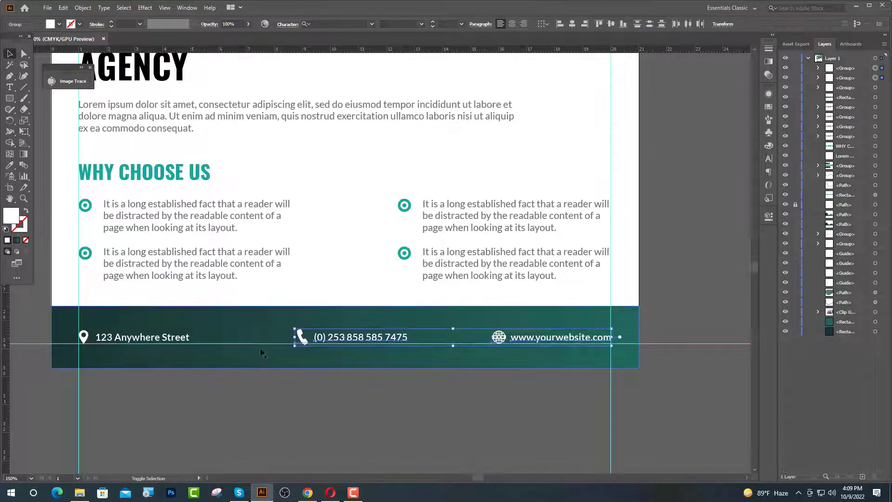
{"action": "left_click", "coordinate": [188, 342], "text": "shift"}
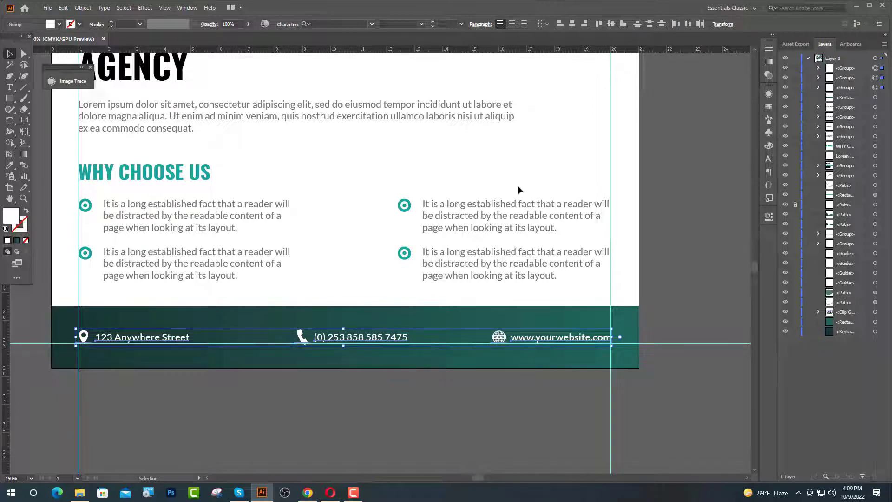
{"action": "left_click", "coordinate": [687, 24]}
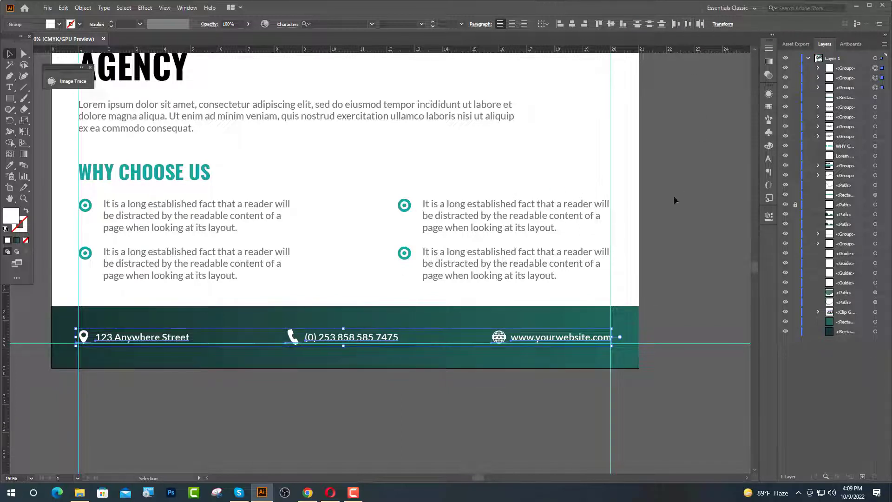
{"action": "key", "text": "ctrl+g"}
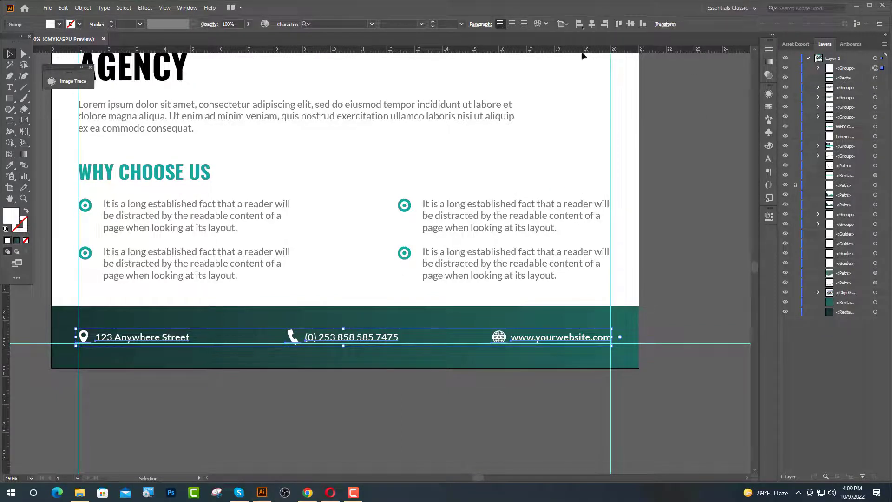
{"action": "left_click", "coordinate": [592, 24]}
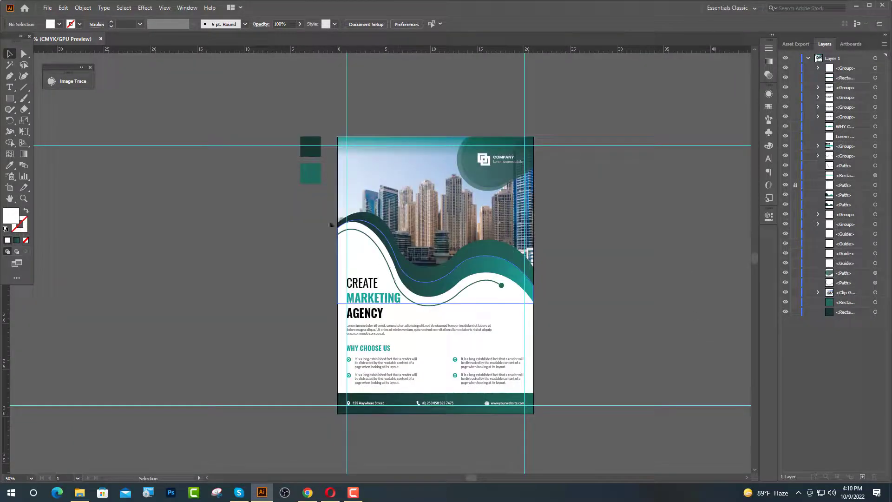
{"action": "left_click", "coordinate": [307, 153]}
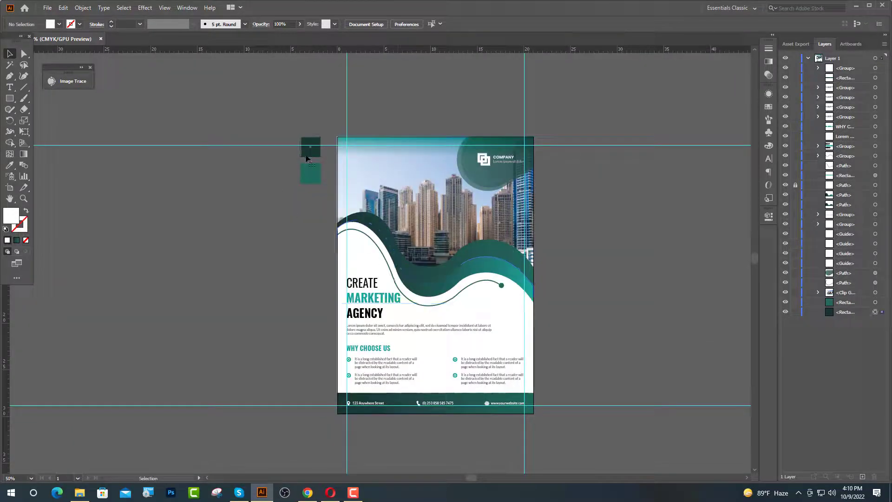
- Delete the two green sample squares beside the page plus both horizontal and vertical guides
{"action": "left_click", "coordinate": [306, 169], "text": "shift"}
{"action": "key", "text": "Delete"}
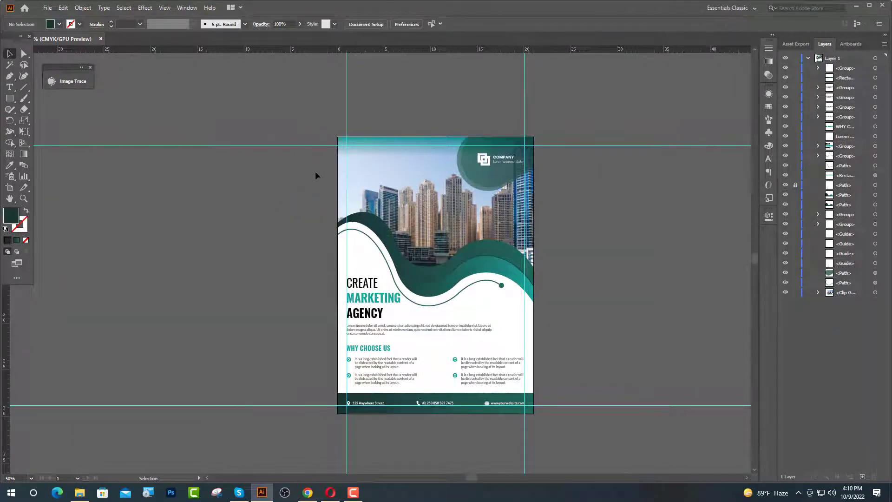
{"action": "scroll", "coordinate": [277, 302], "scroll_direction": "down", "scroll_amount": 2}
{"action": "left_click_drag", "start_coordinate": [282, 494], "coordinate": [284, 482]}
{"action": "key", "text": "Delete"}
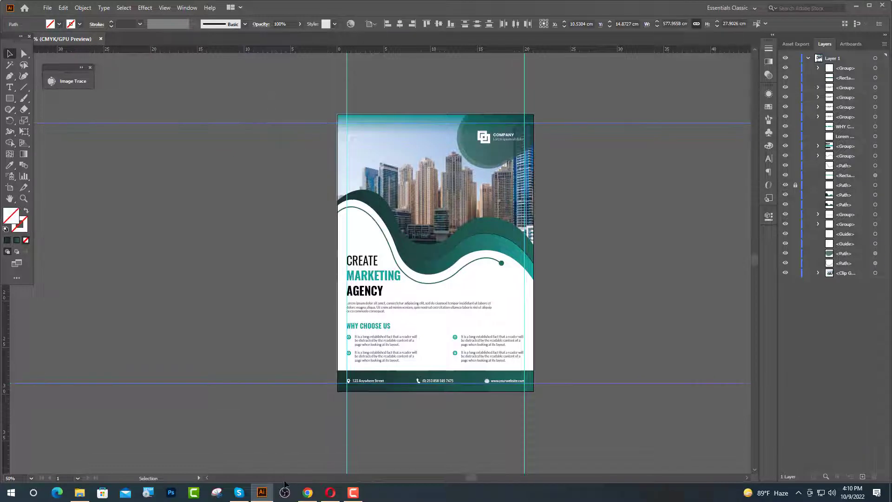
{"action": "left_click_drag", "start_coordinate": [573, 457], "coordinate": [574, 457]}
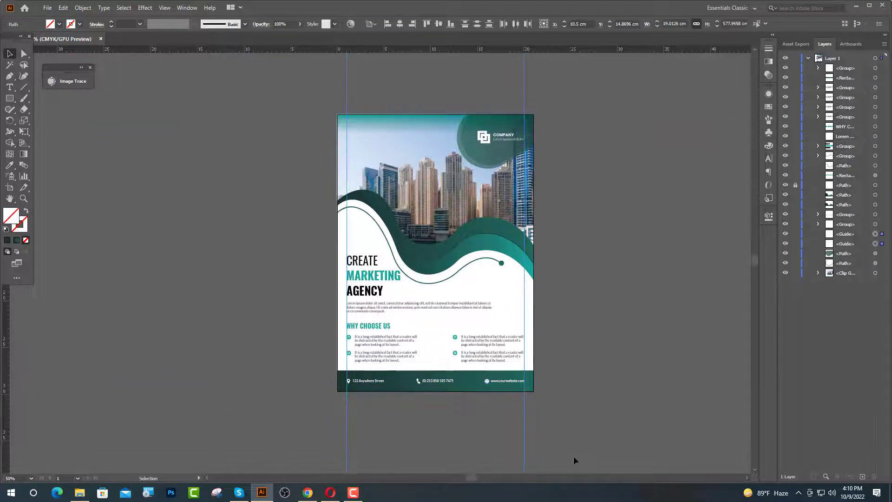
{"action": "key", "text": "Delete"}
{"action": "key", "text": "ctrl+0"}
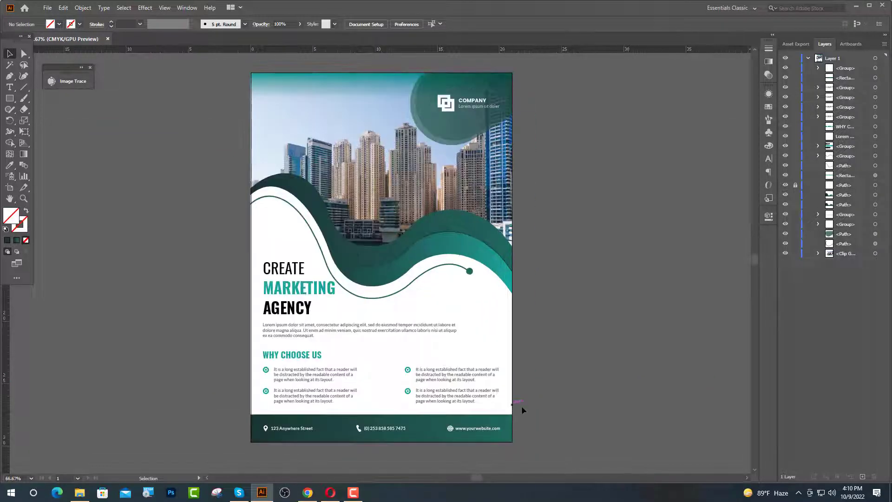